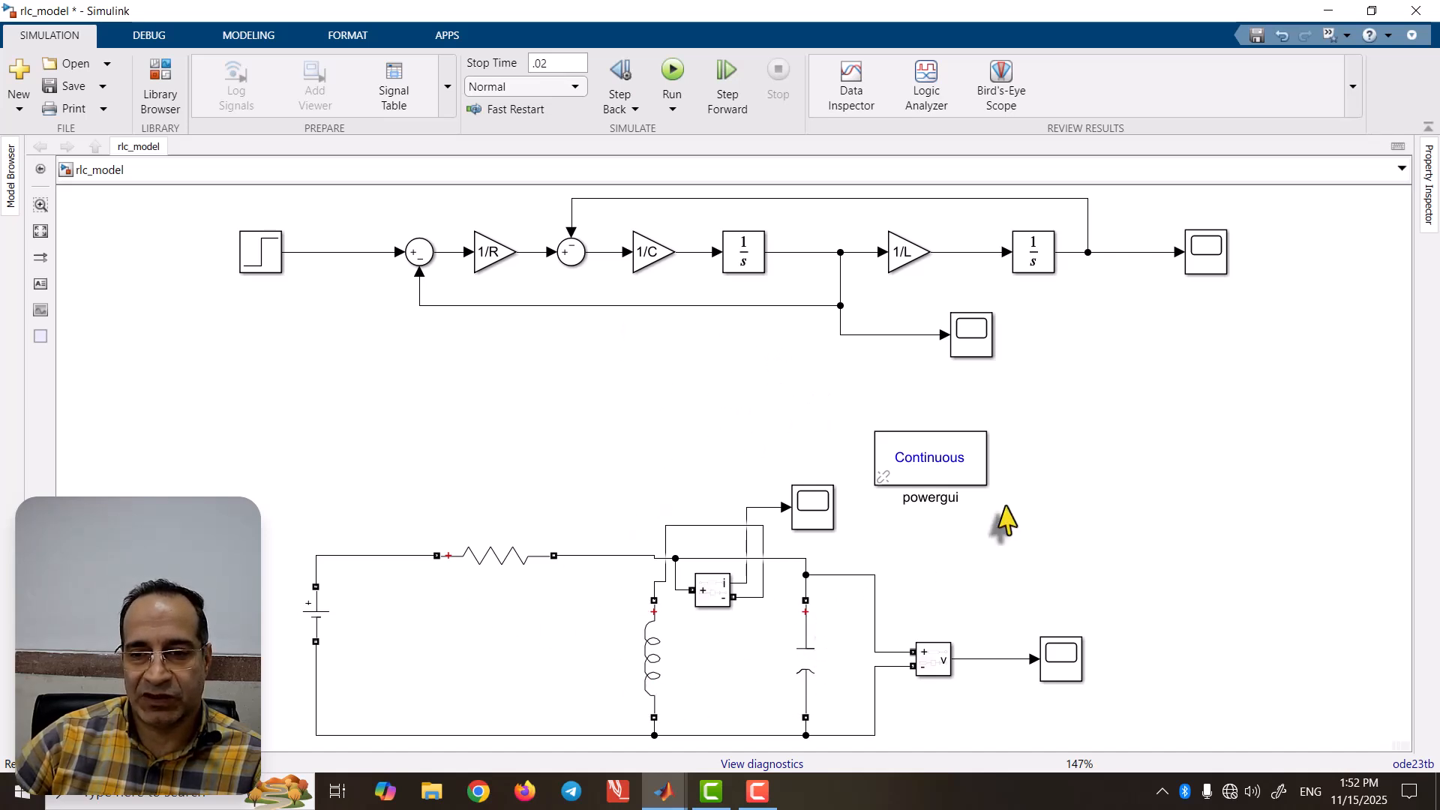
Open the output scope at the end of the upper block diagram full screen and copy its plot to the clipboard.
double_click(1208, 264)
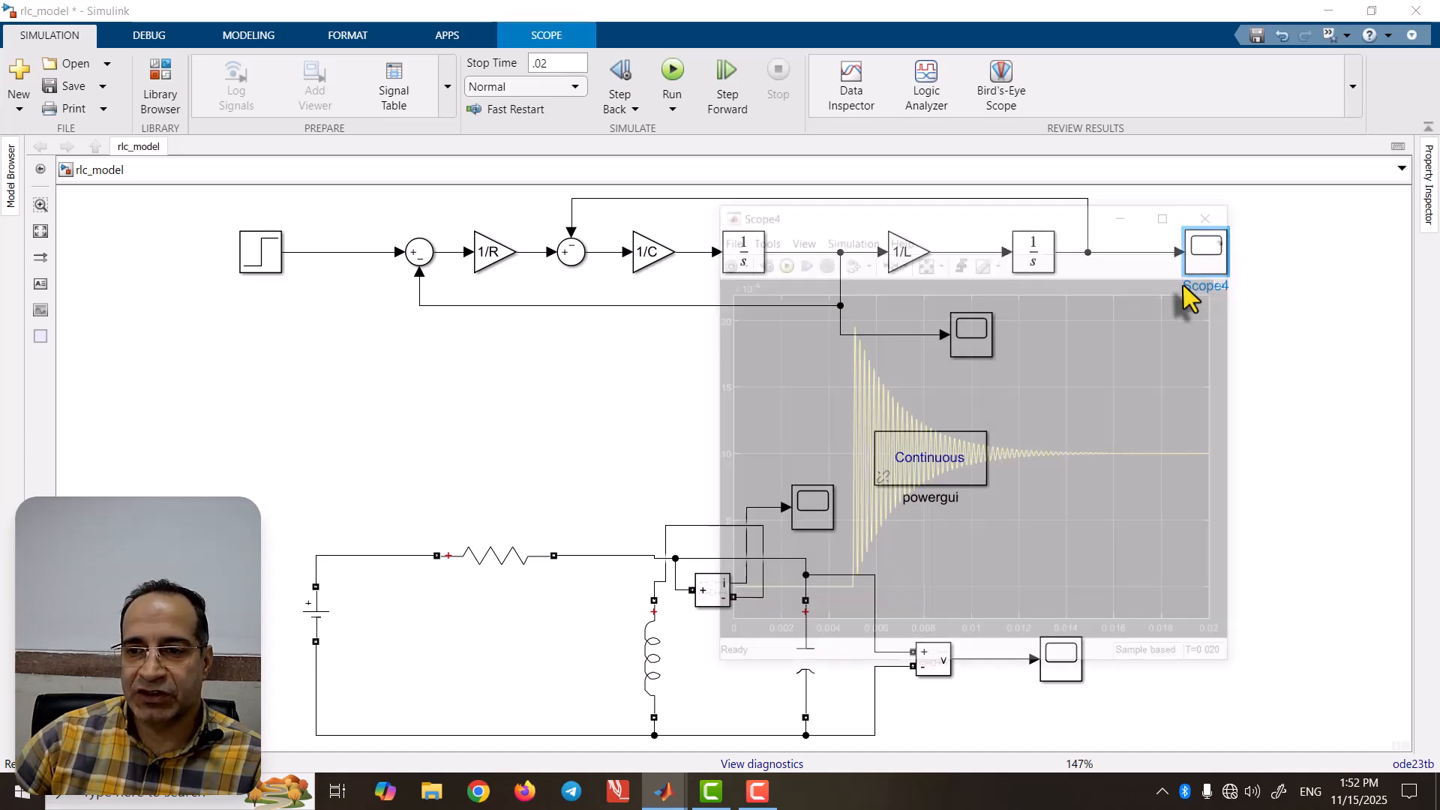
click(1170, 211)
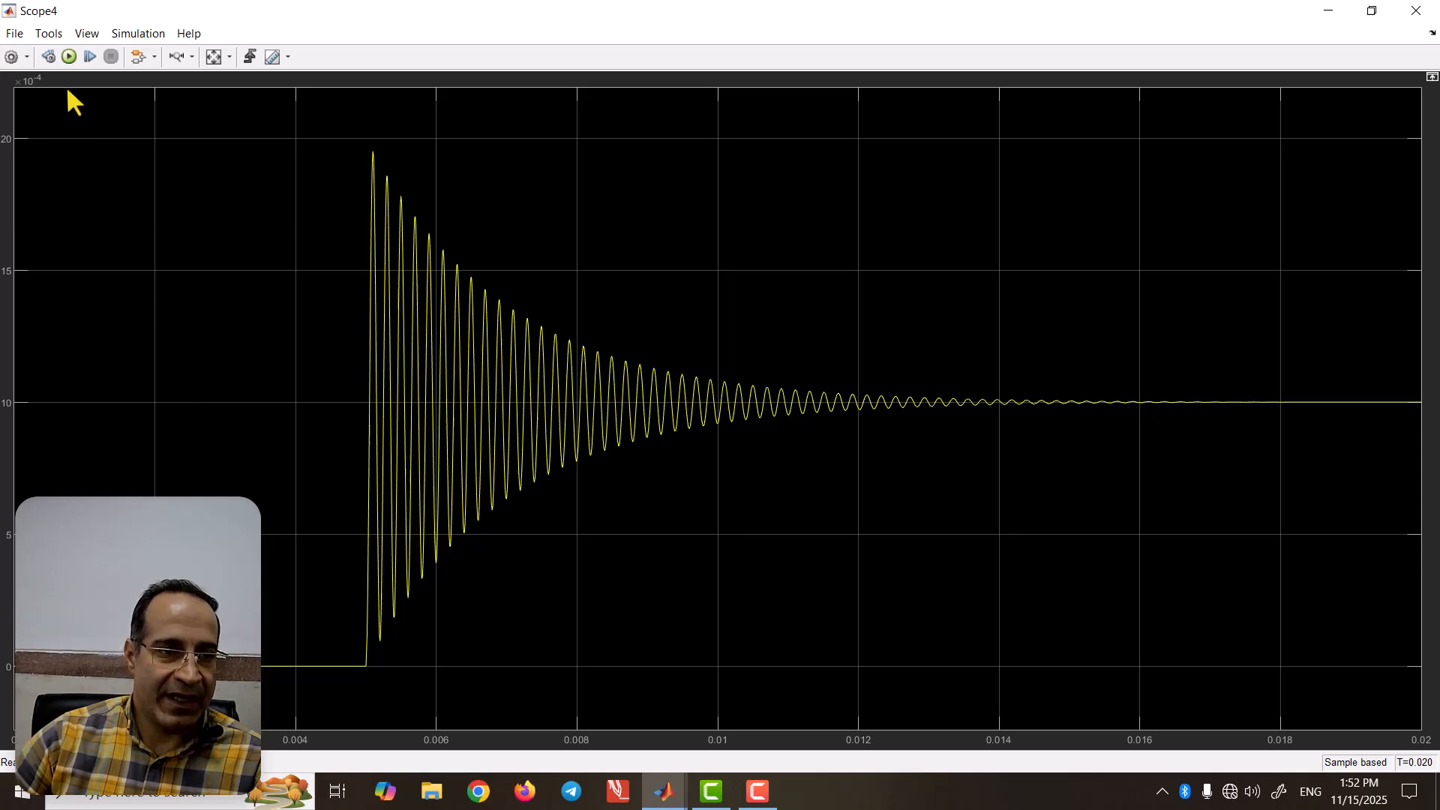
click(48, 34)
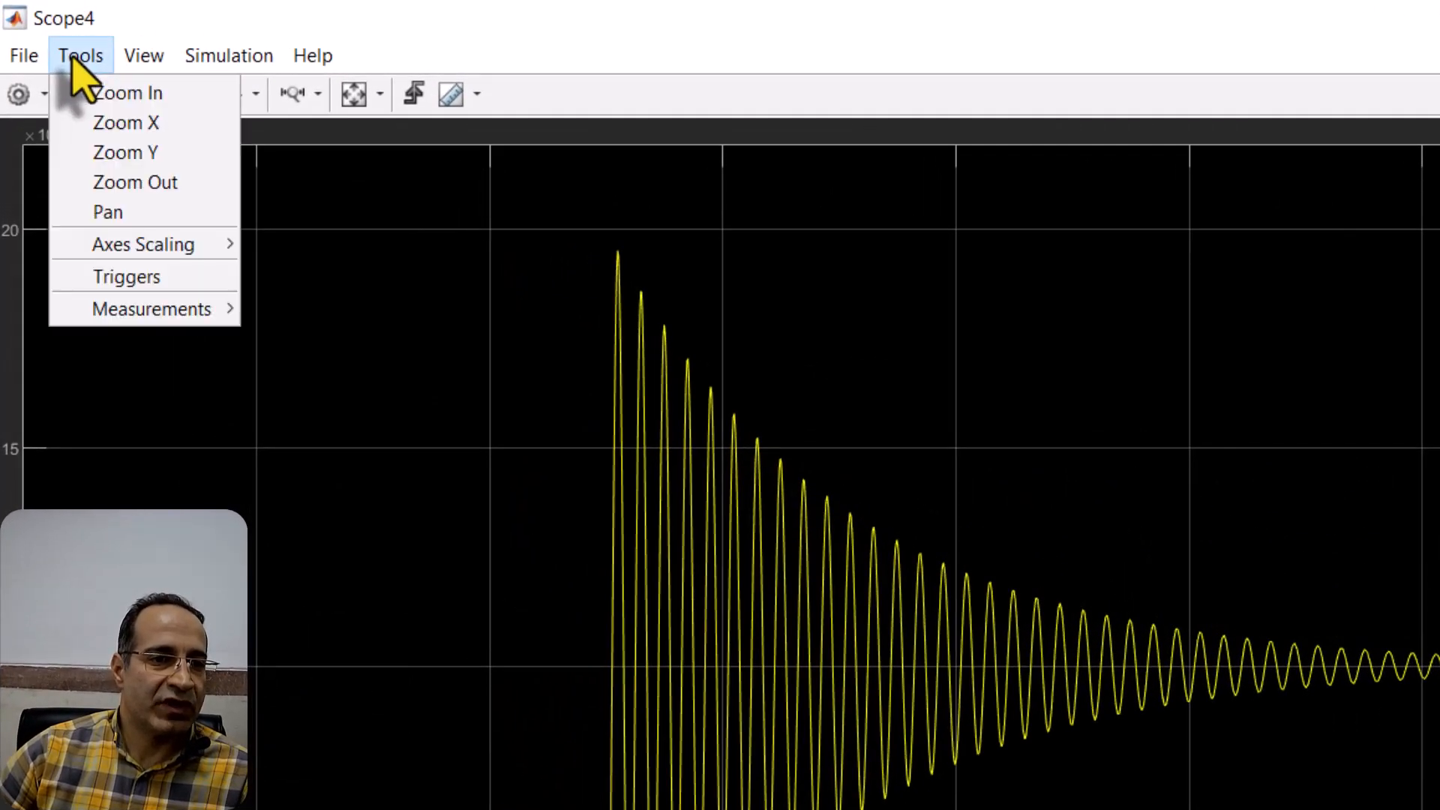
mouse_move(21, 60)
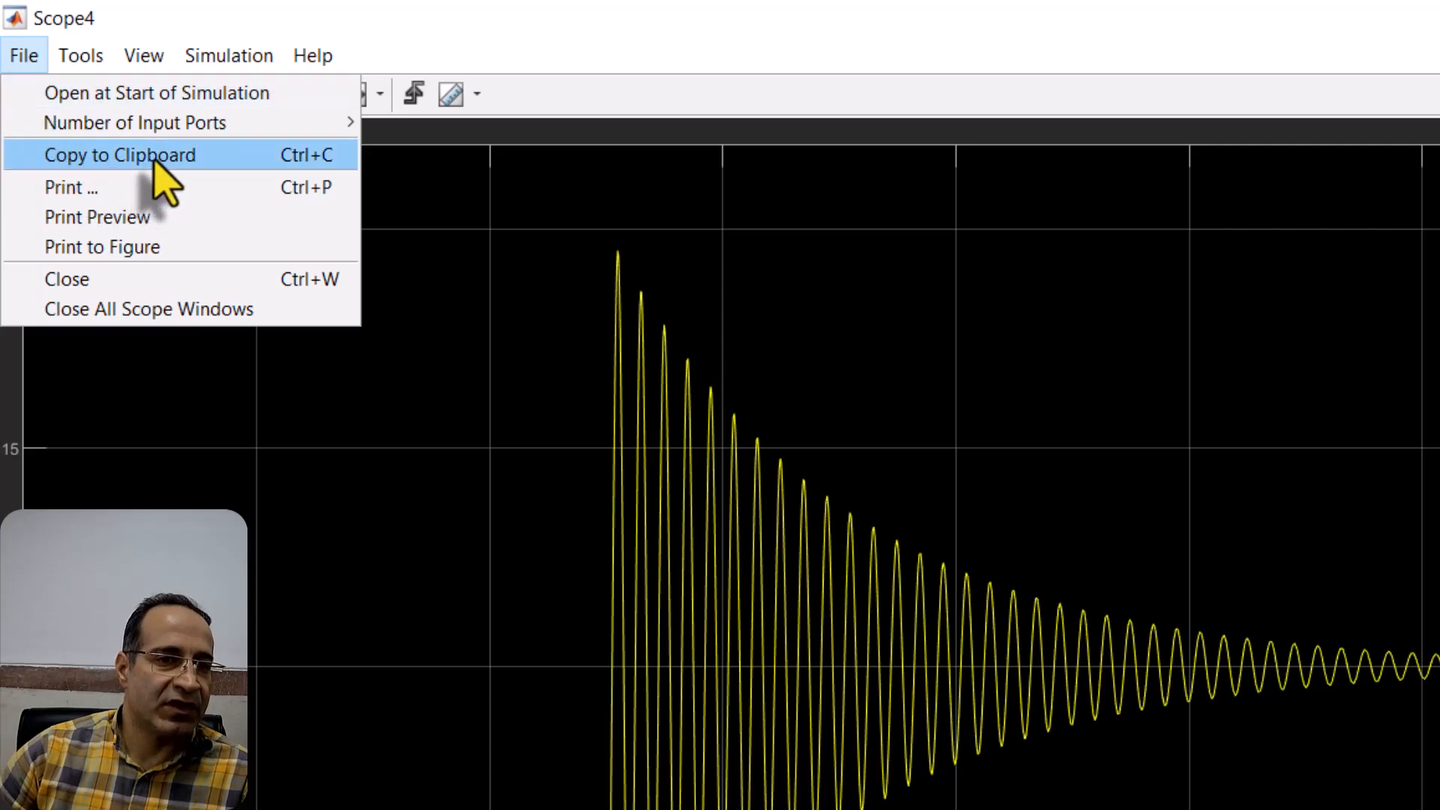
click(155, 159)
Switch to Word, create a blank document and paste the copied scope plot into it.
click(191, 791)
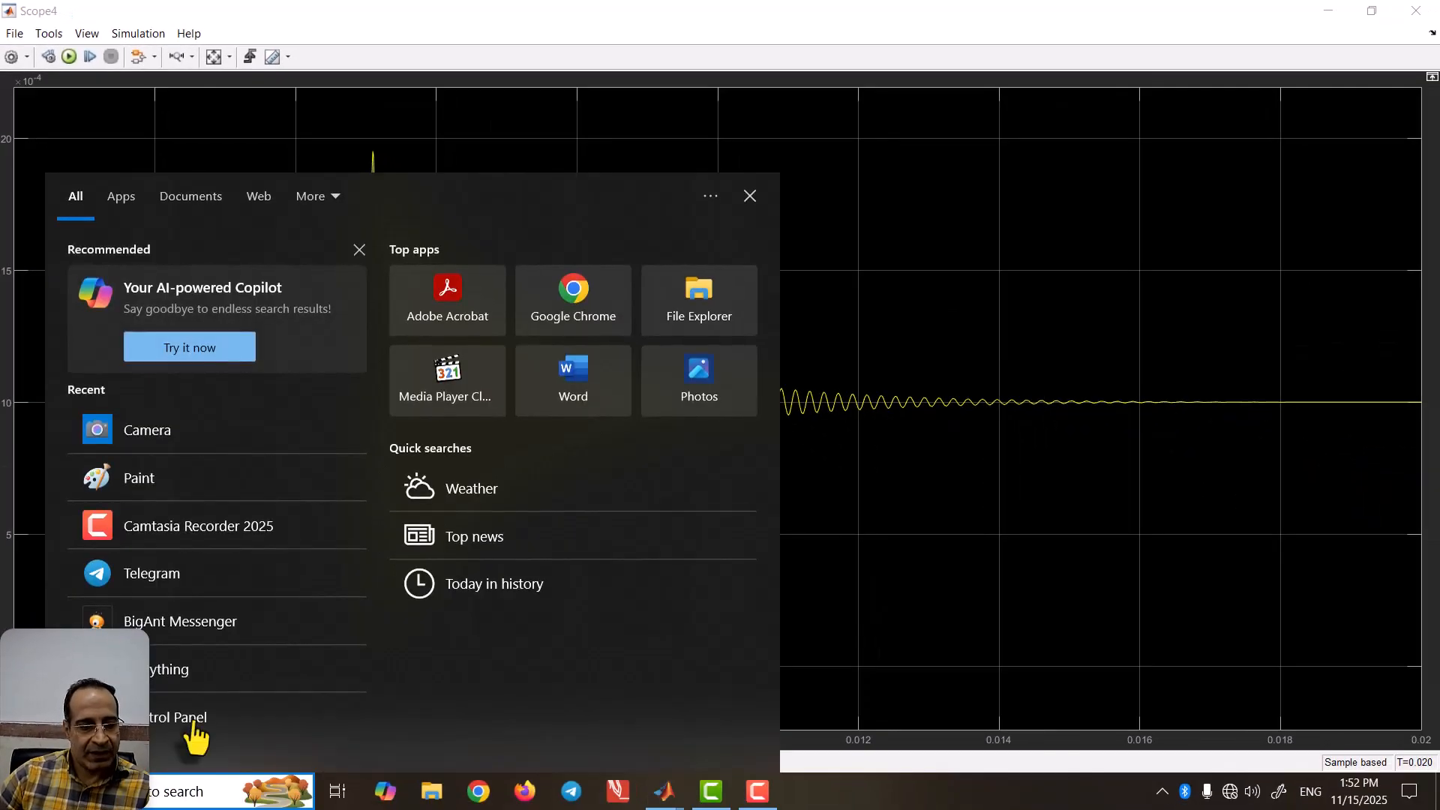
click(574, 390)
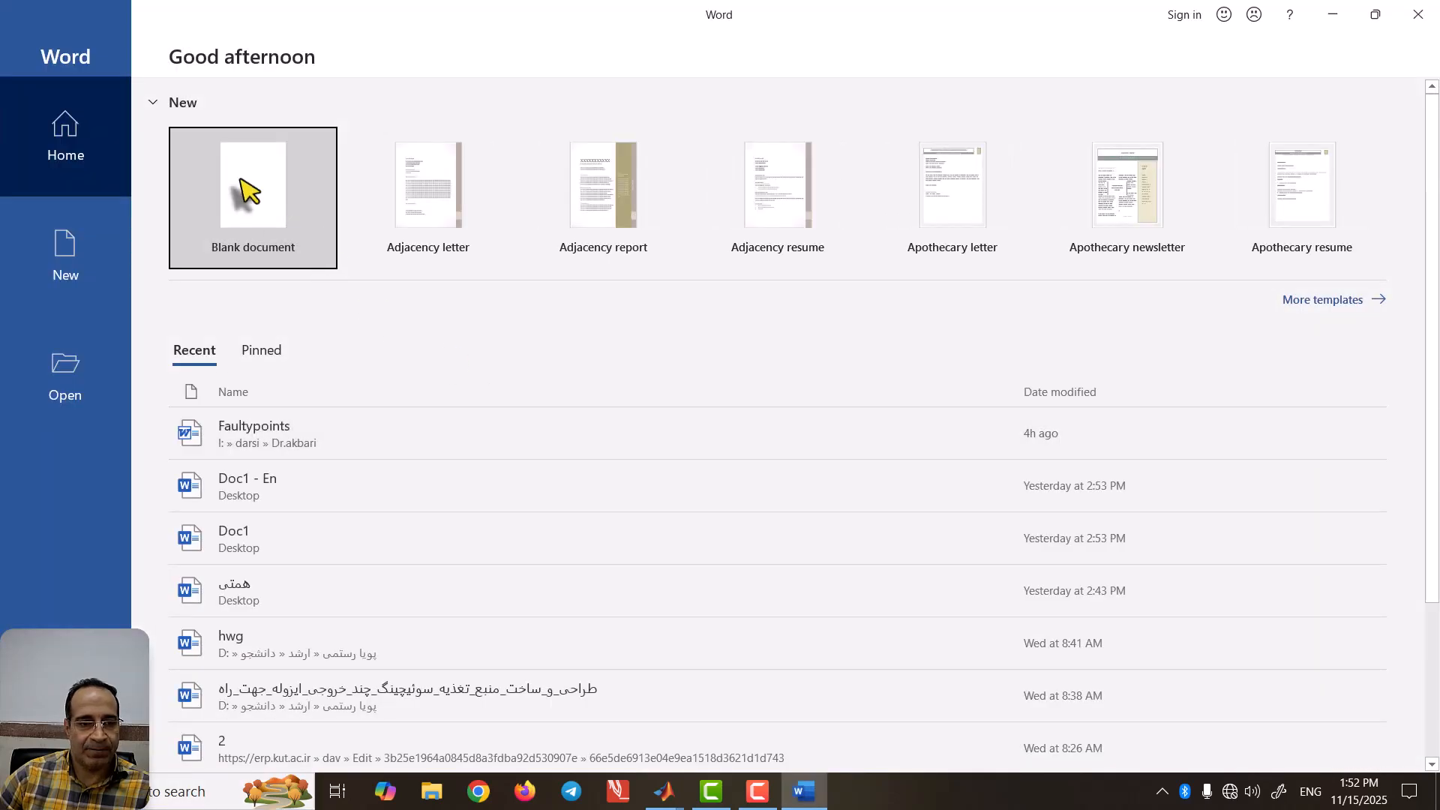
click(249, 196)
click(368, 164)
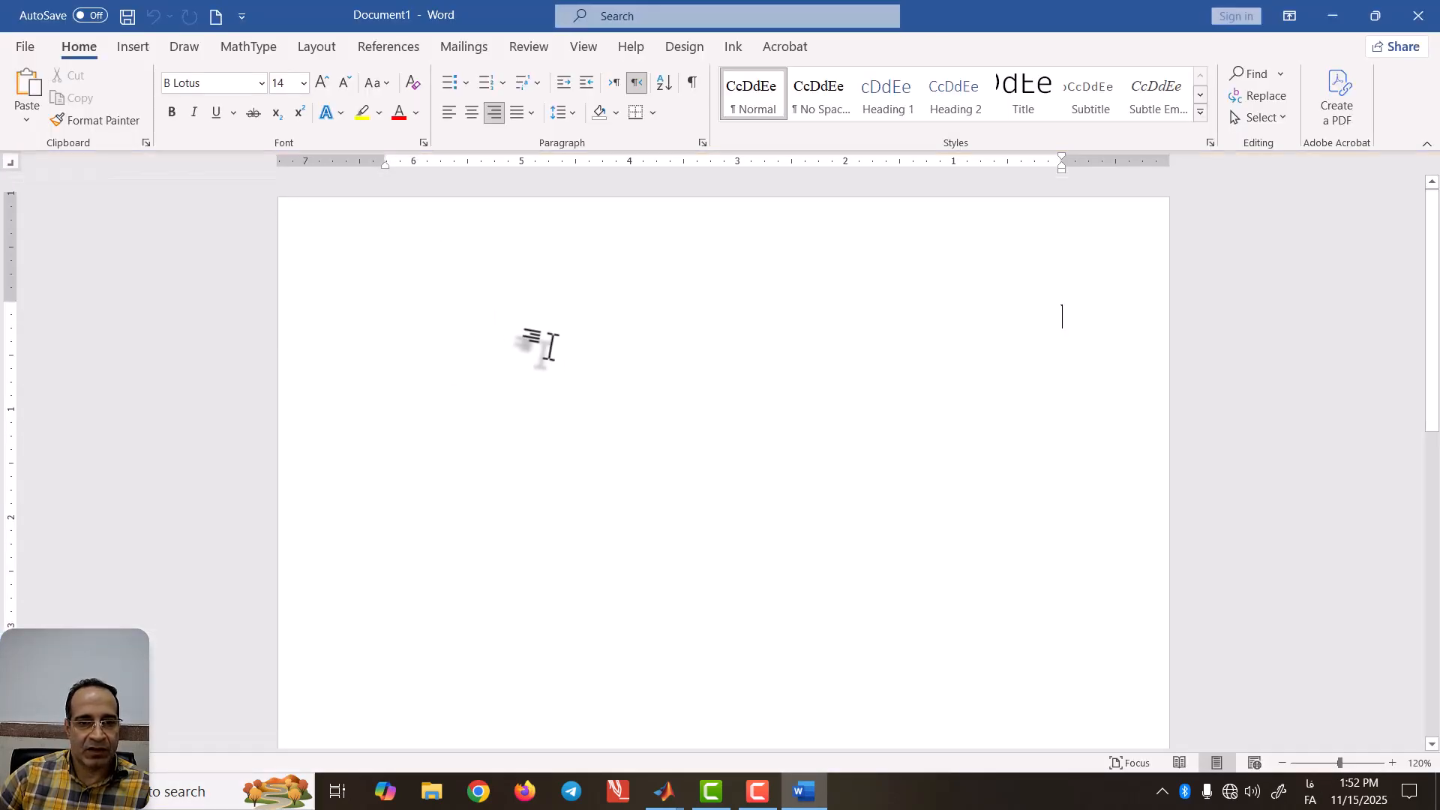
scroll(561, 358, up, 3)
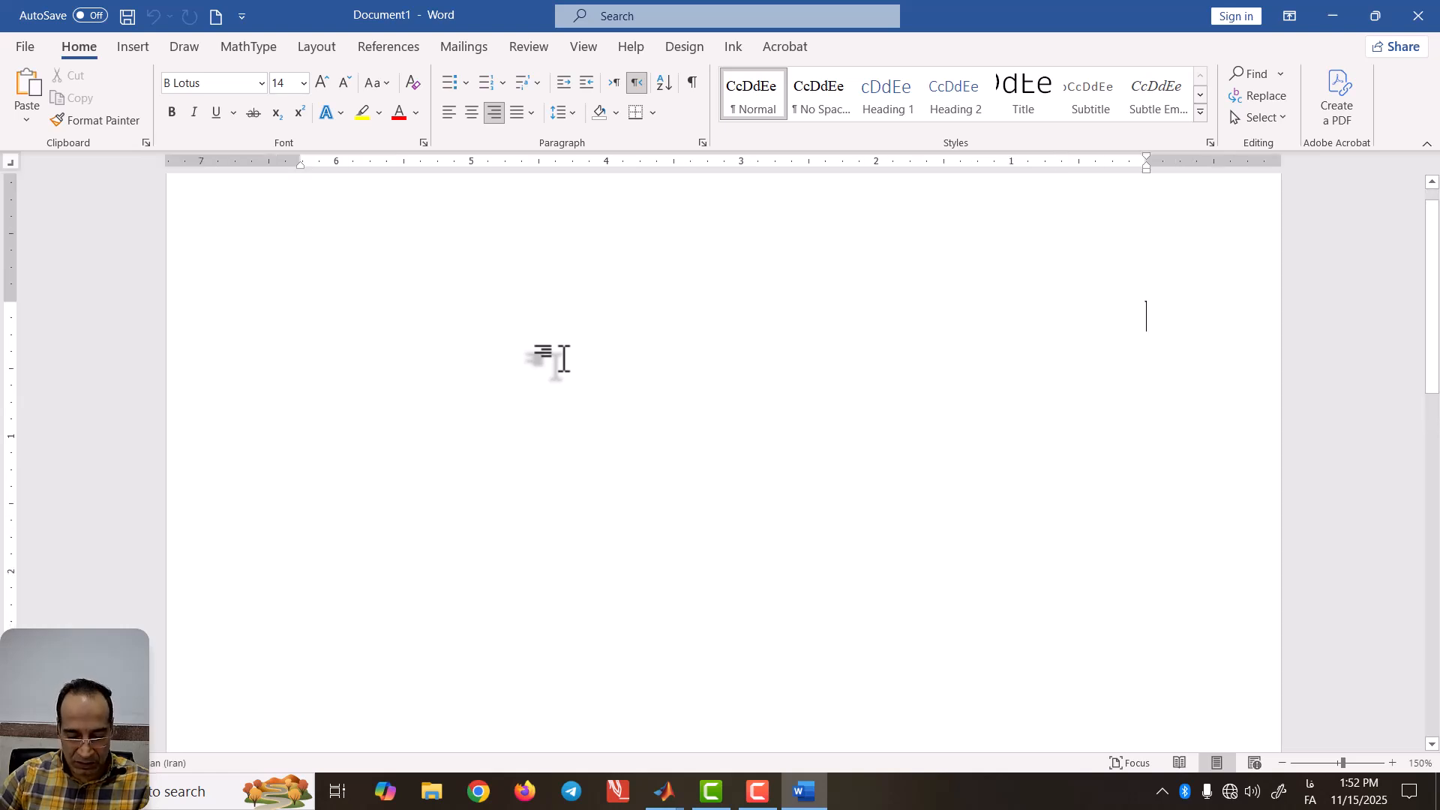
key(ctrl+v)
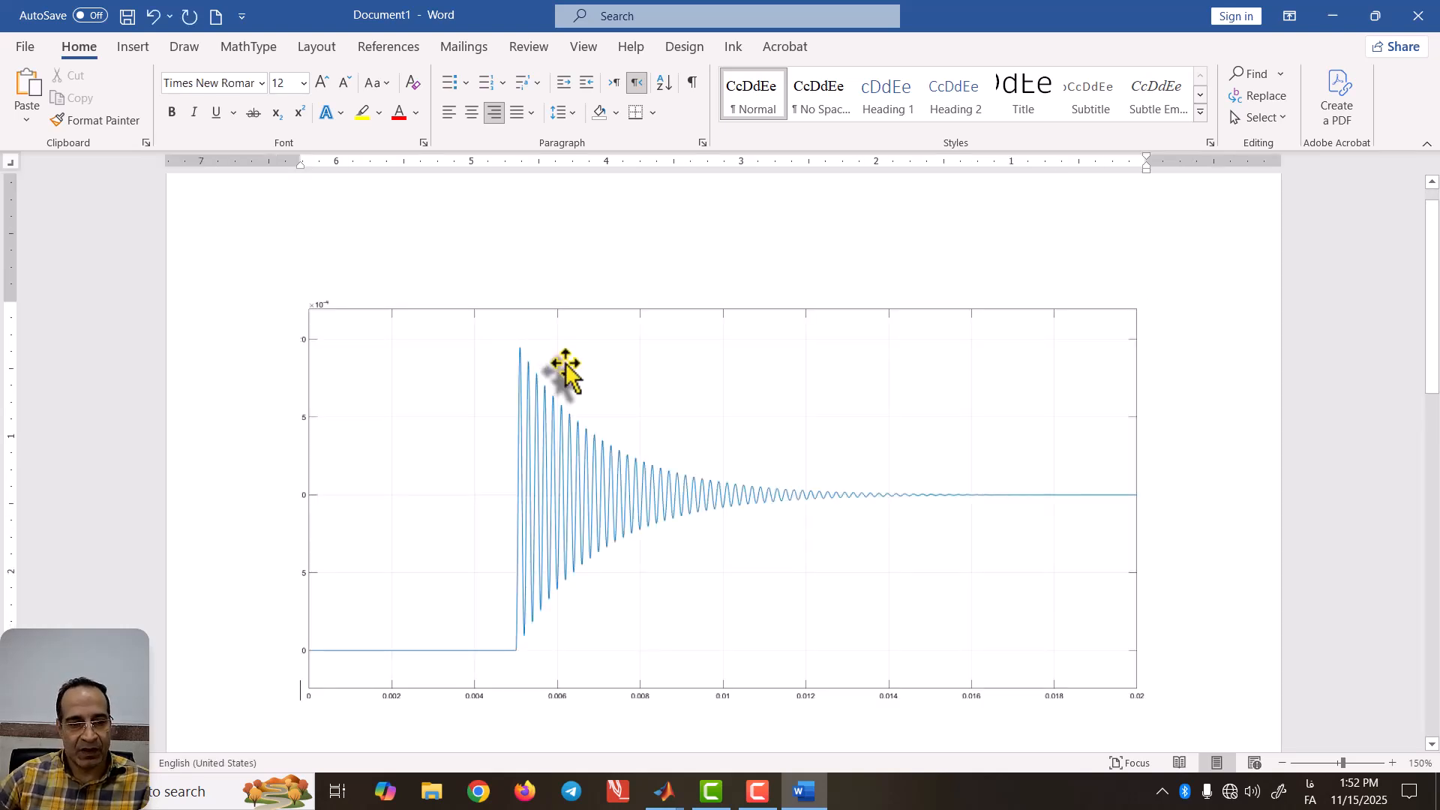
scroll(515, 427, down, 3)
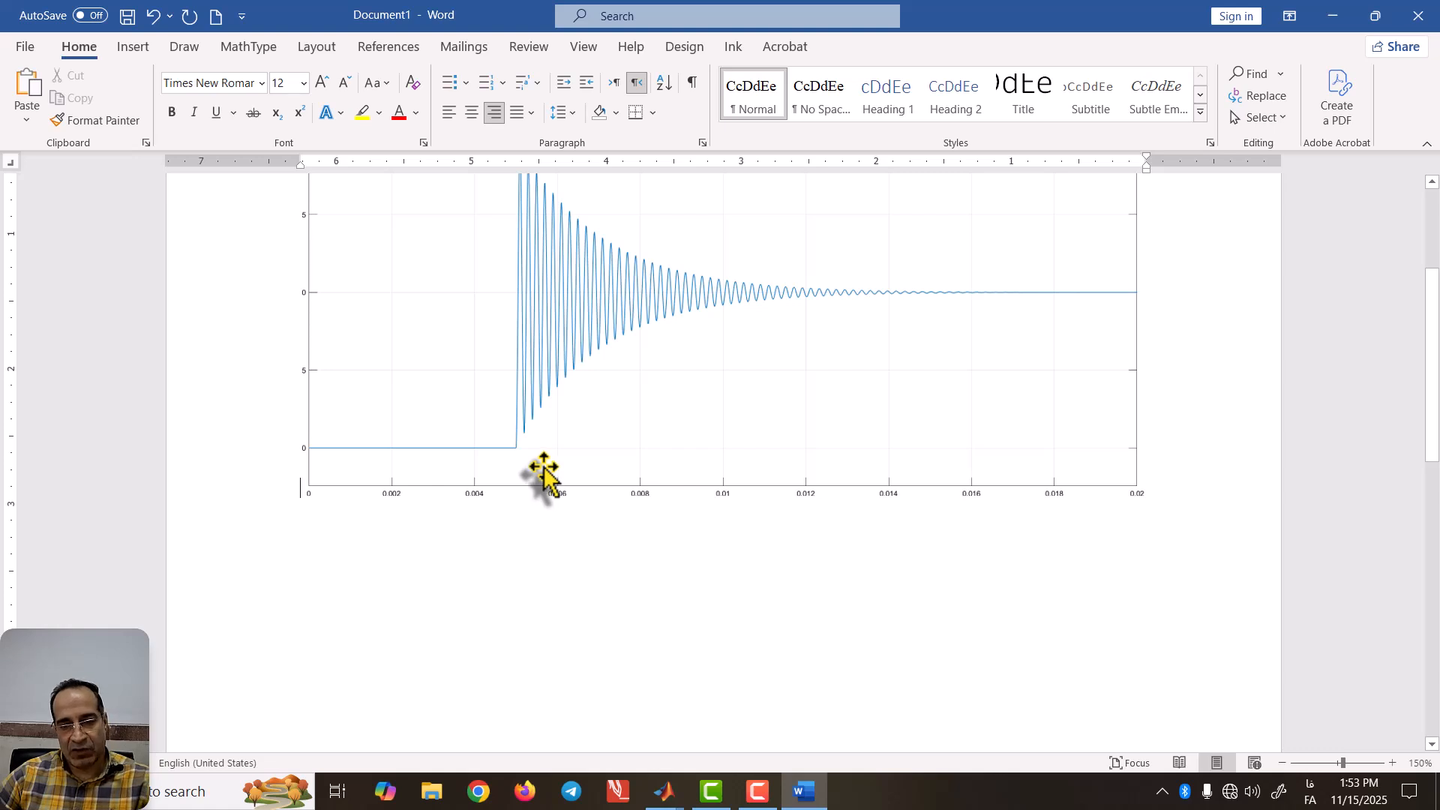
scroll(555, 480, up, 2)
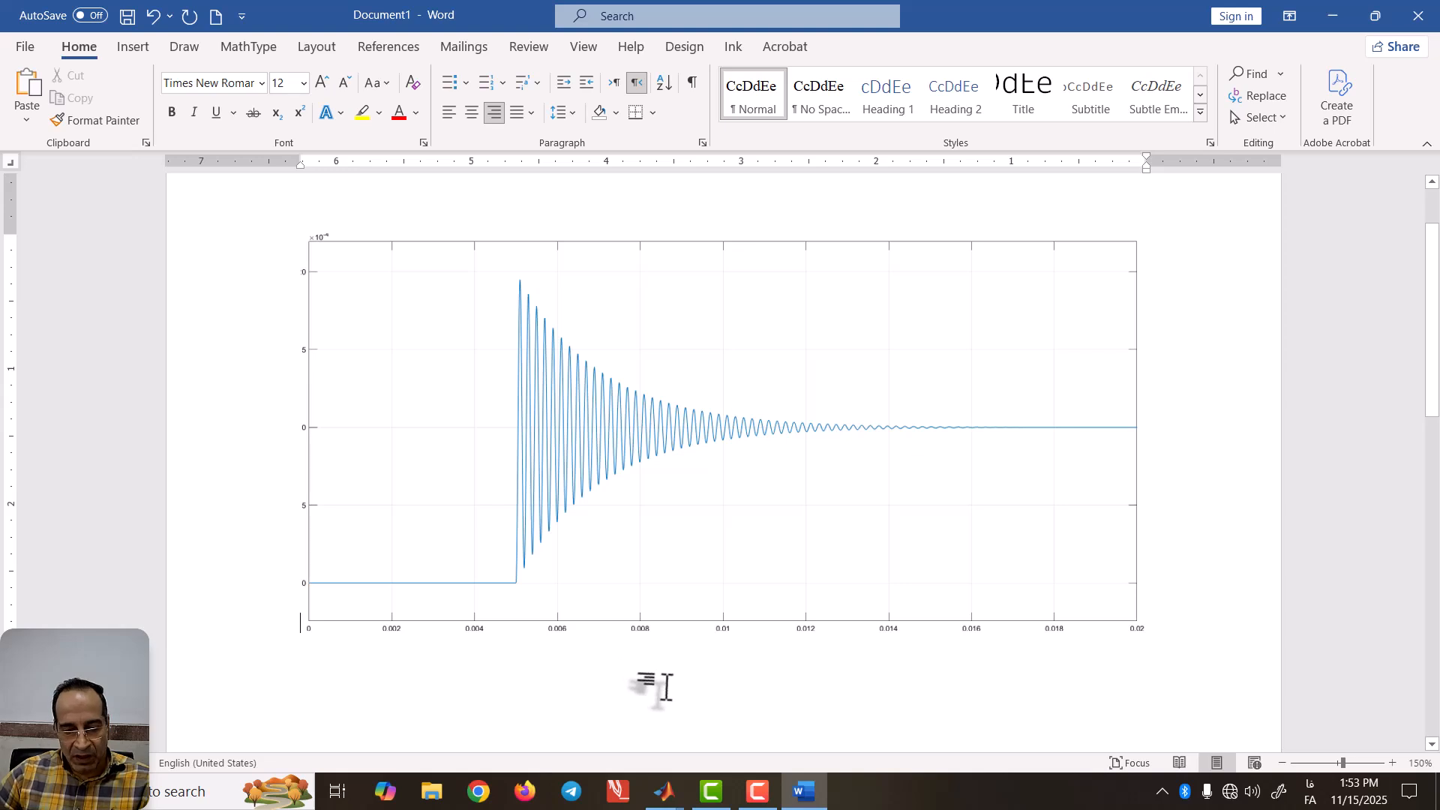
Return to the Scope4 window and enable logging of its data to the workspace in its configuration properties.
mouse_move(663, 791)
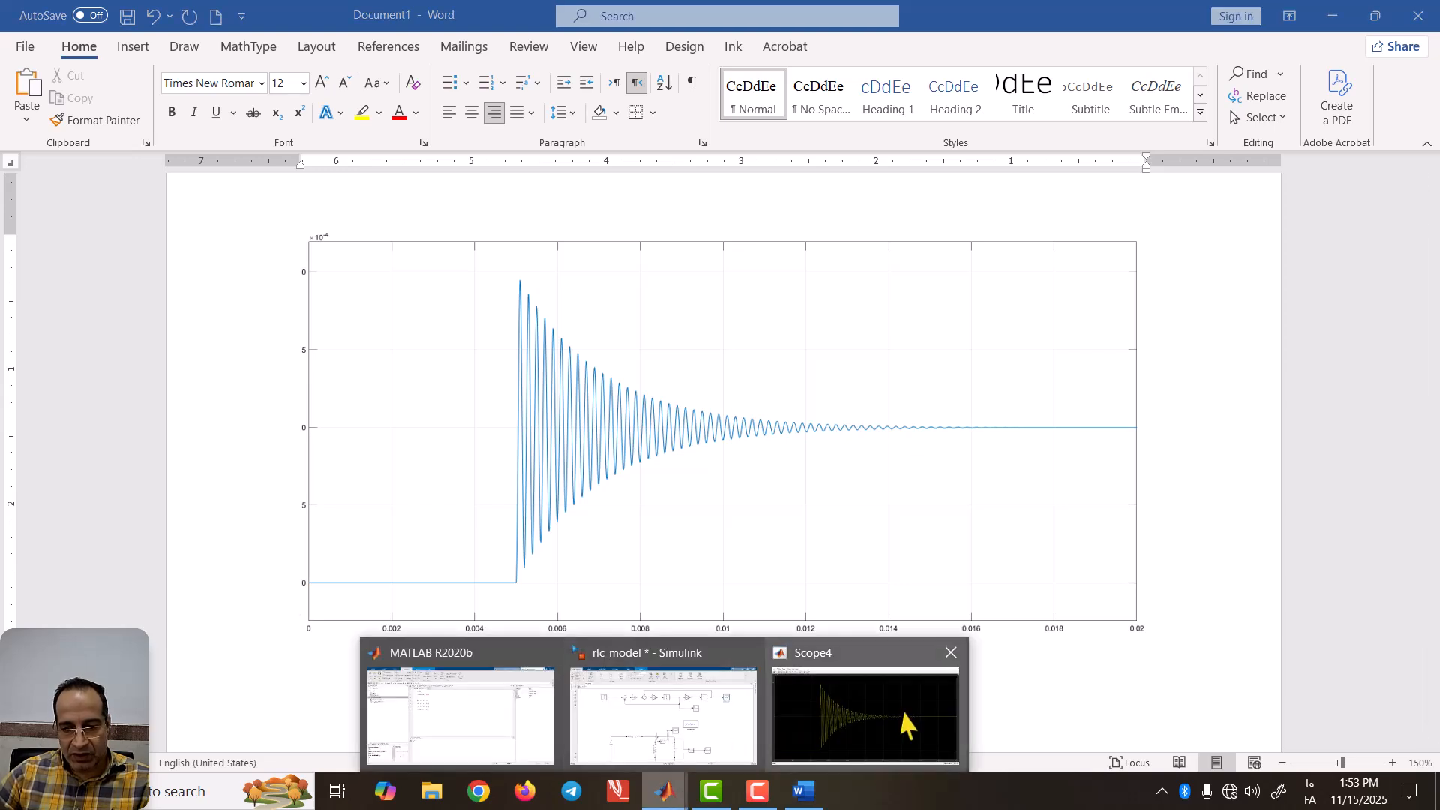
mouse_move(903, 712)
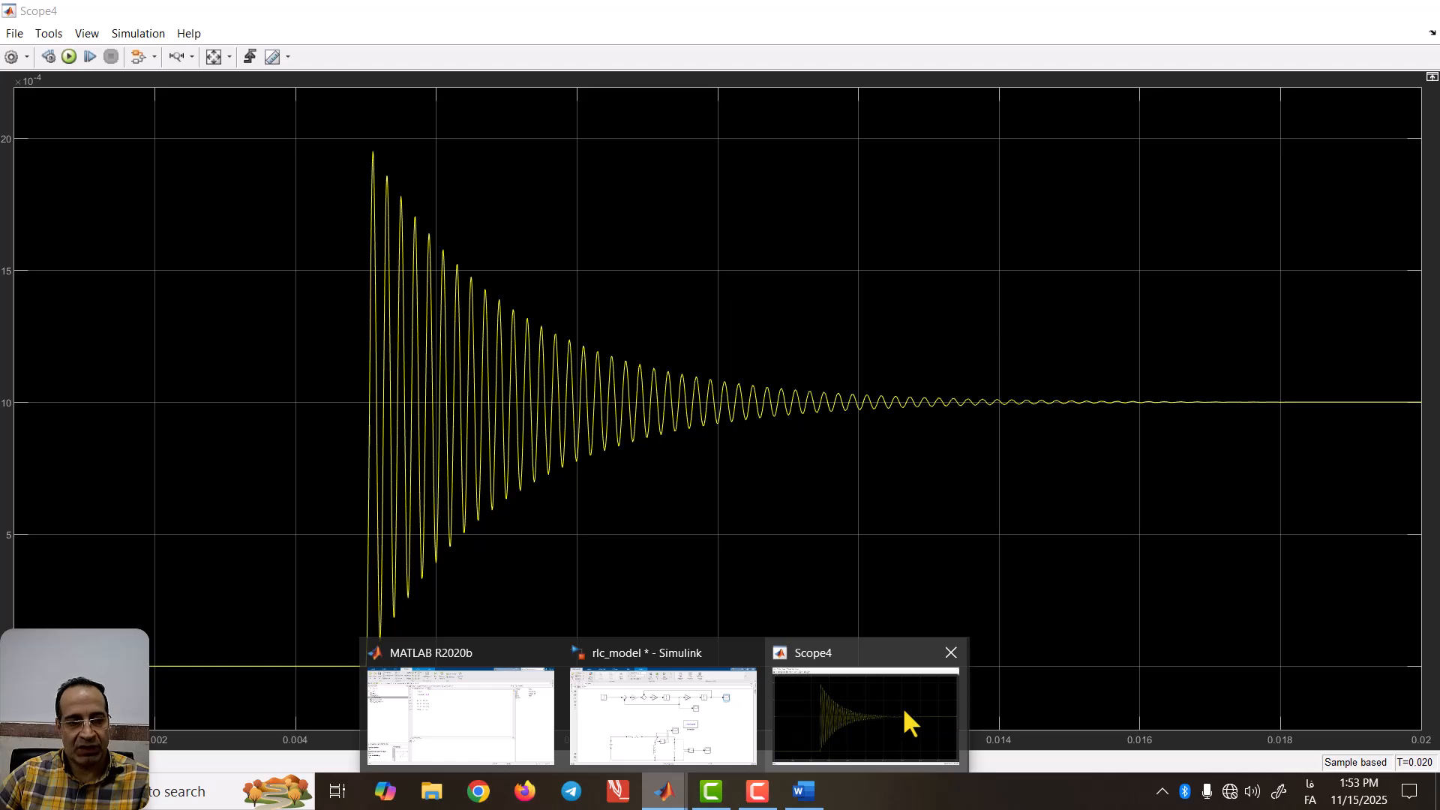
click(902, 707)
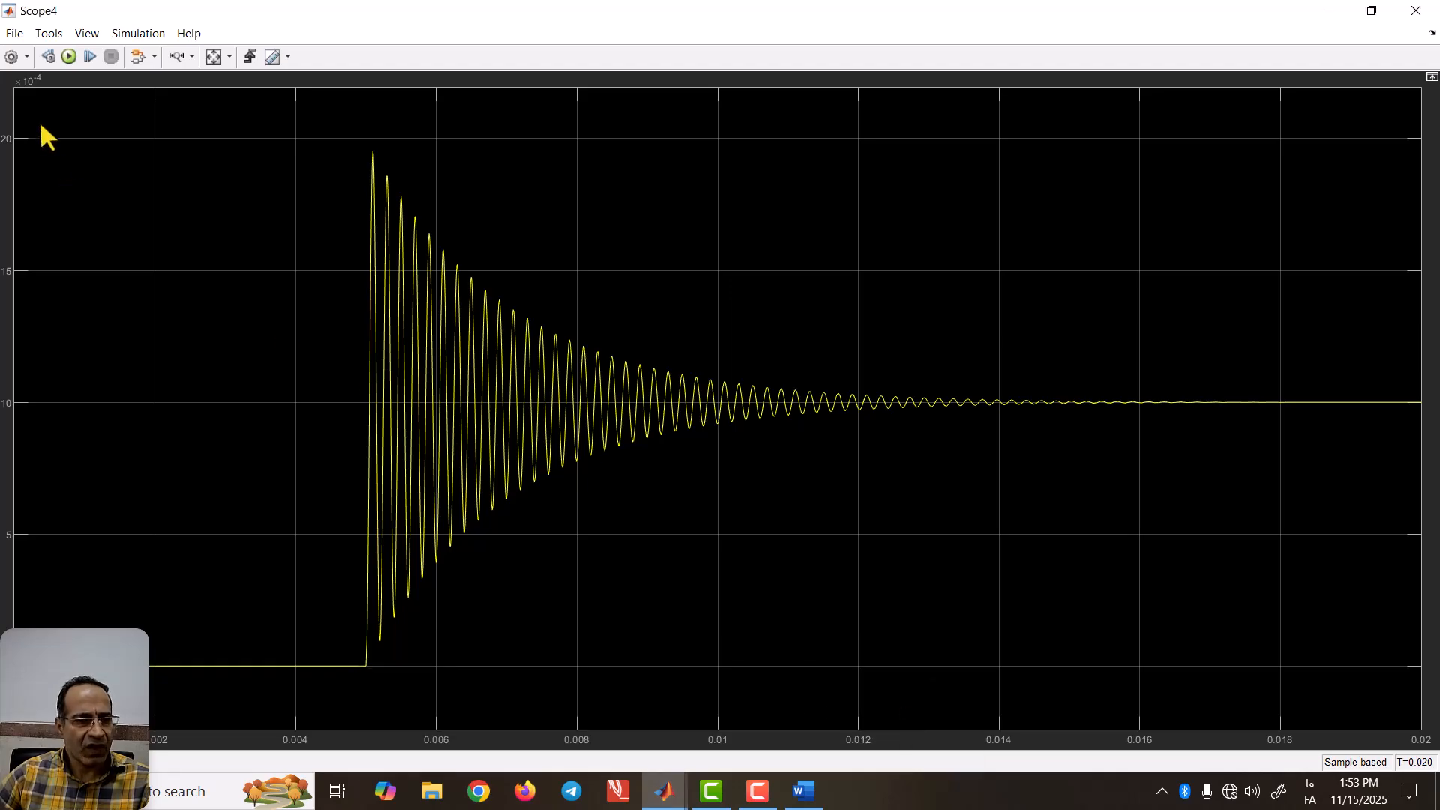
click(11, 57)
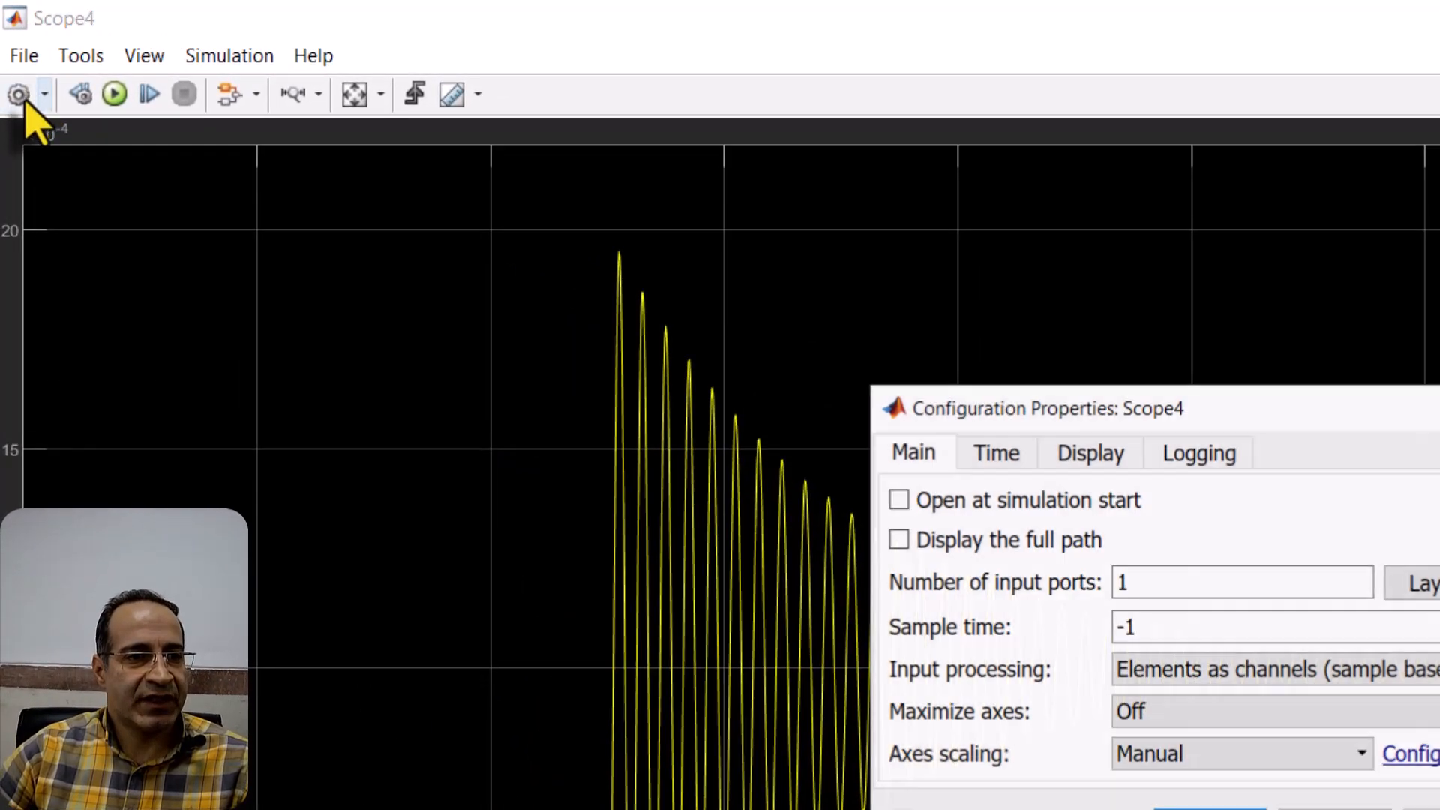
click(1196, 454)
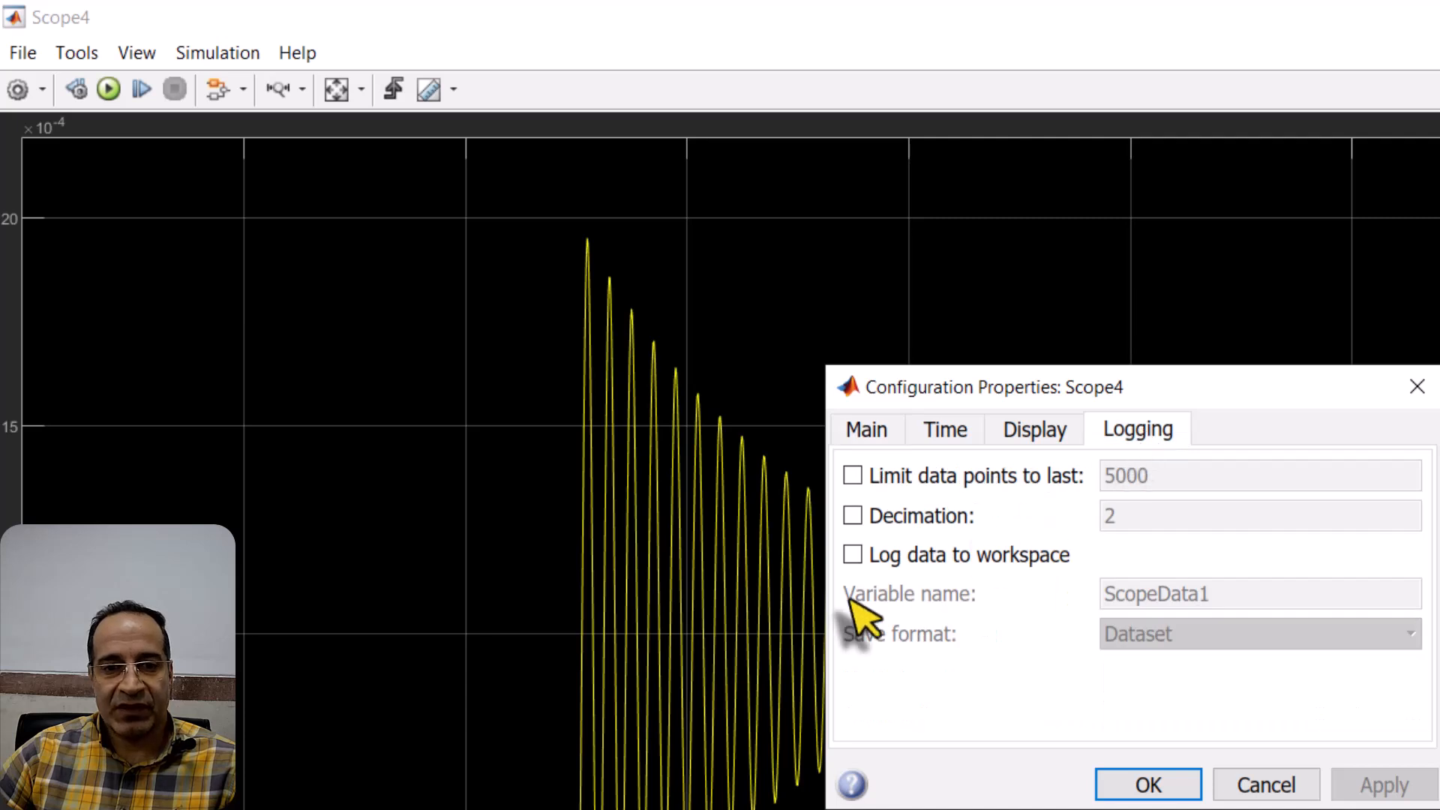
click(852, 555)
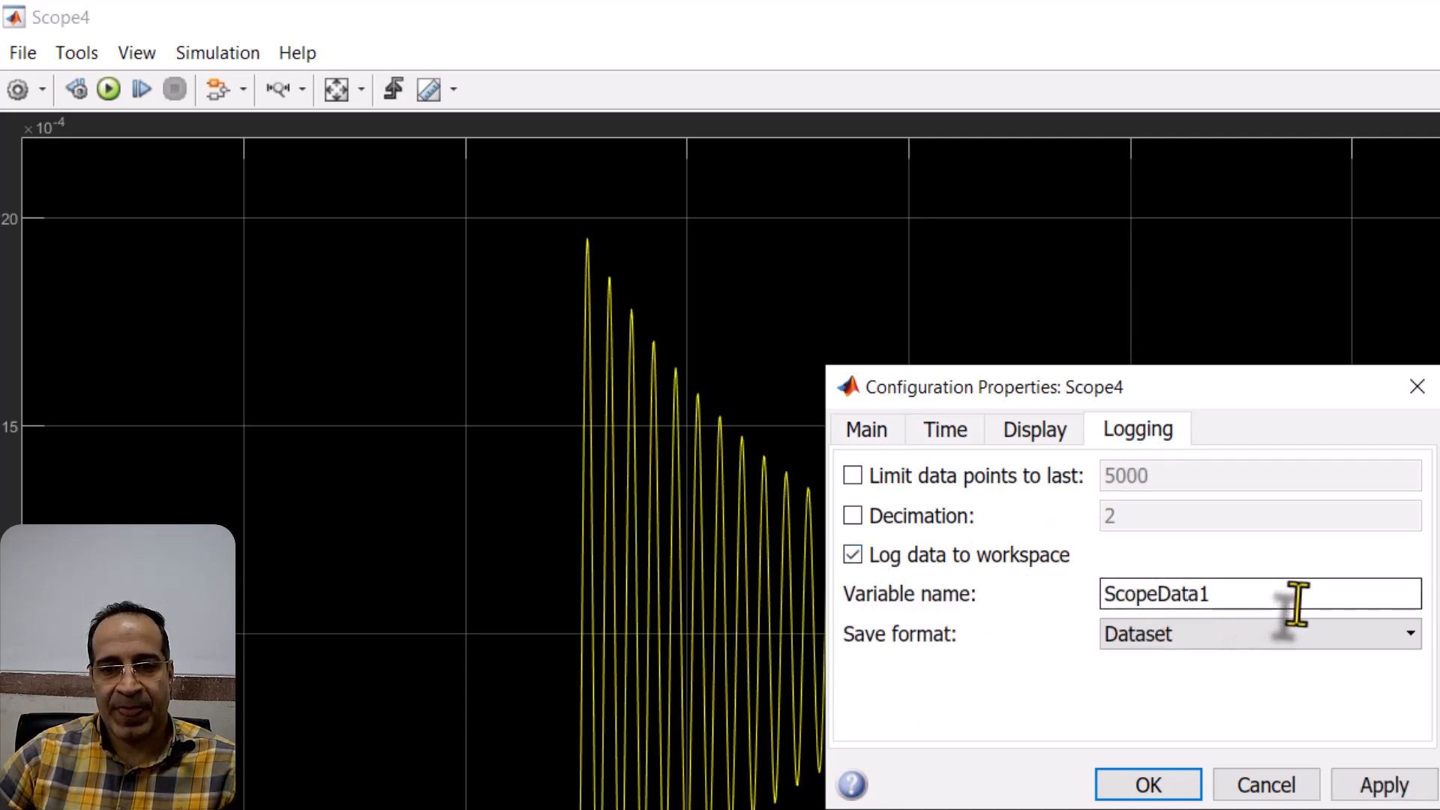
Set the logged variable name to s1 and the save format to Structure With Time, and apply the settings.
drag(1103, 594, 1260, 598)
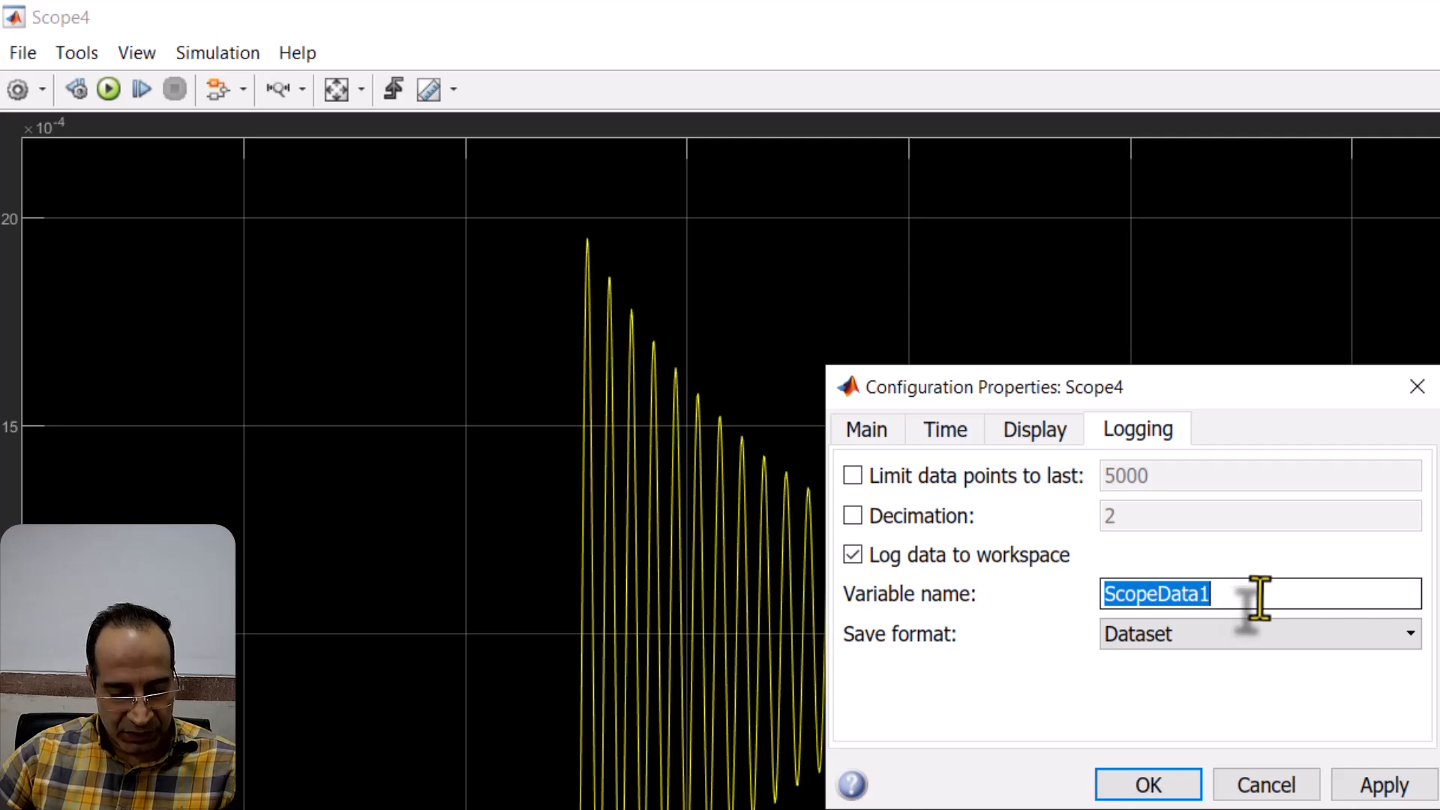
text(س)
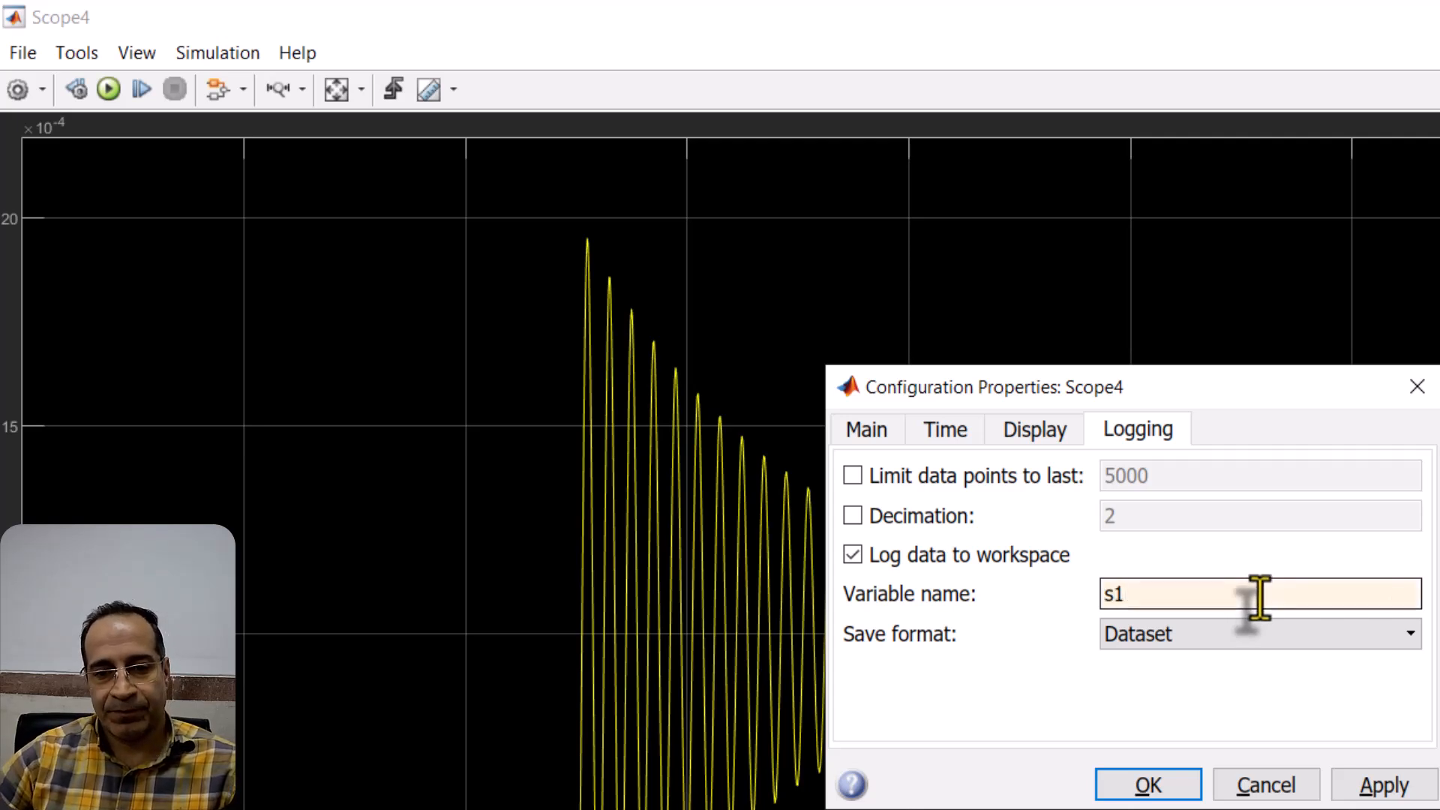
click(1229, 638)
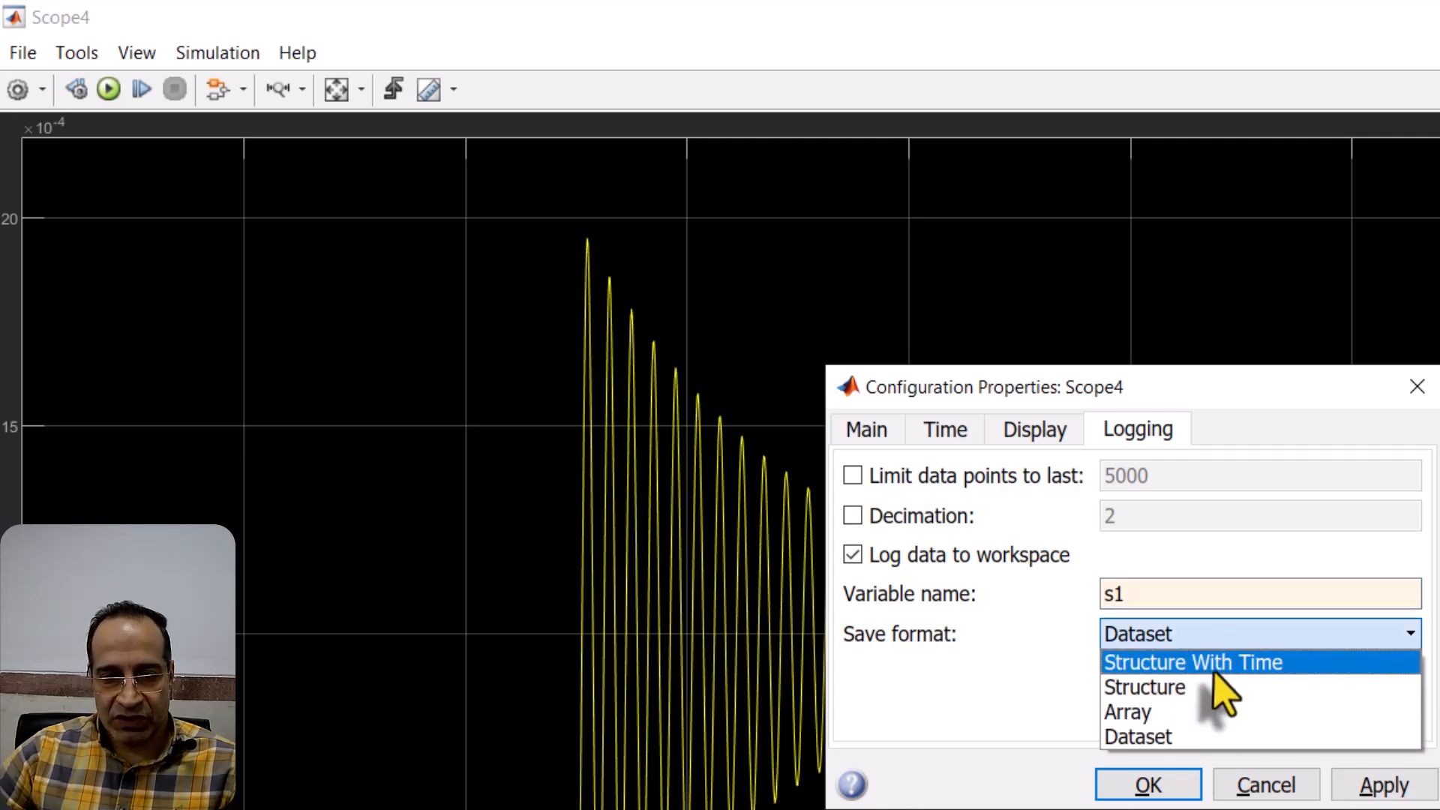
click(1221, 666)
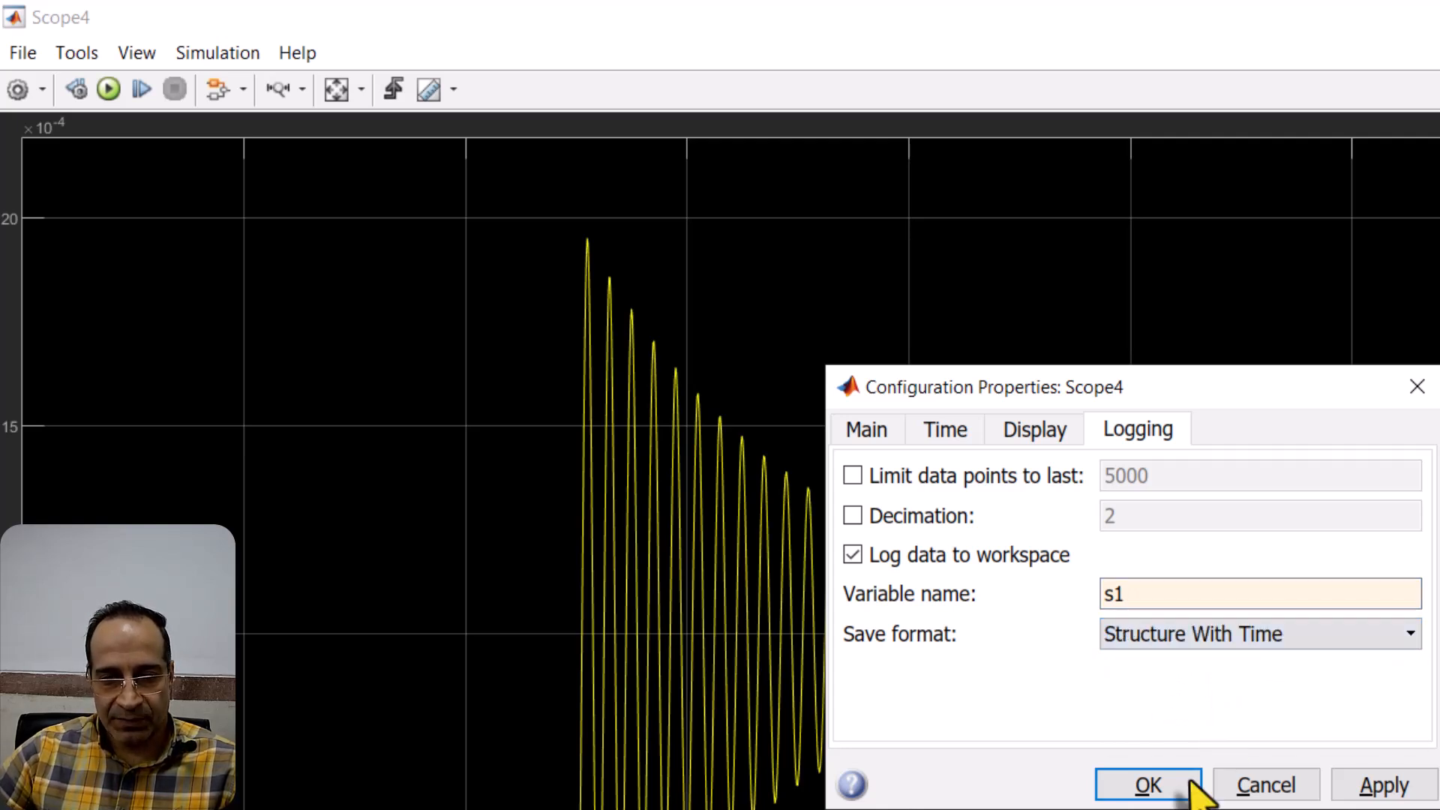
click(1151, 785)
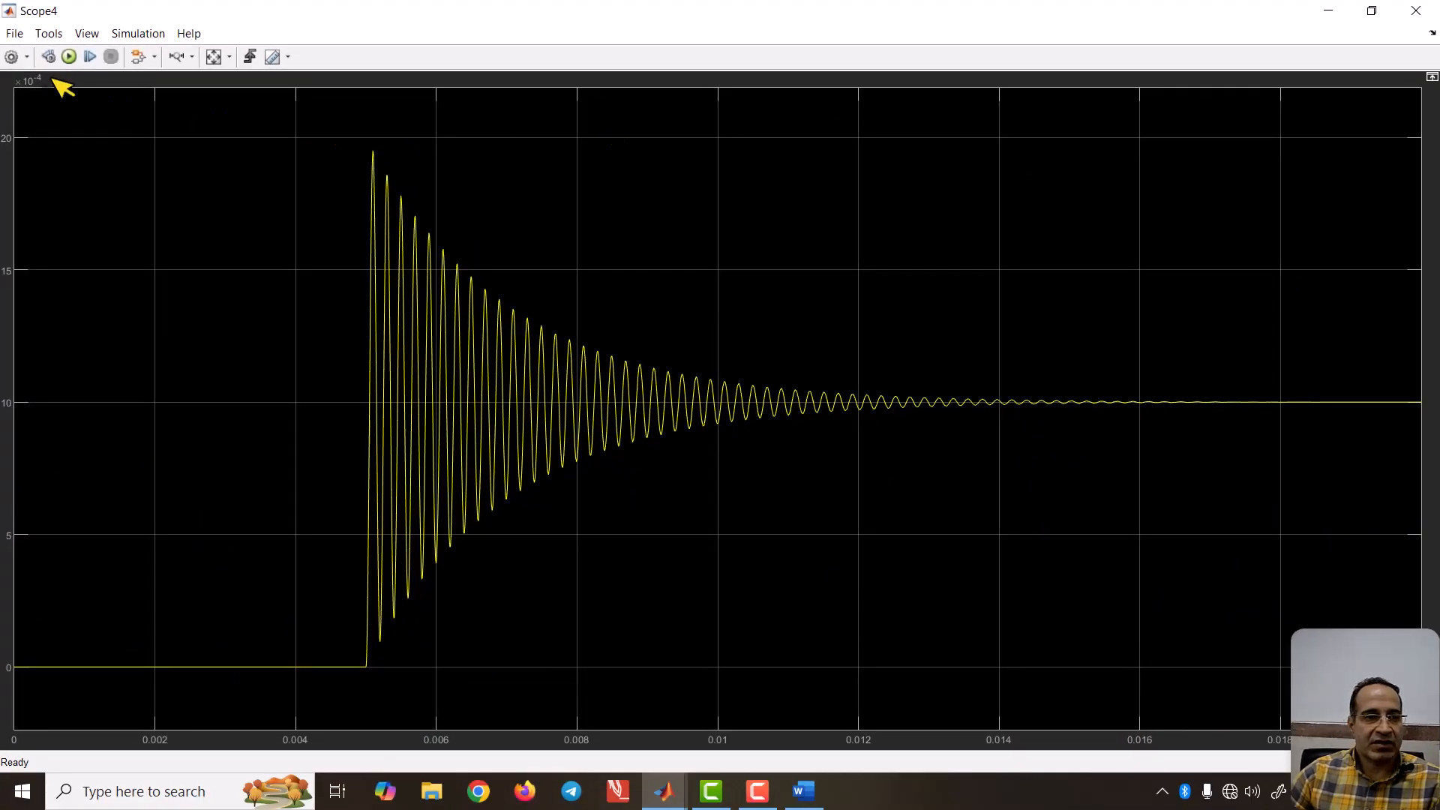
Run the simulation again, then close the scope and switch to the main MATLAB window.
key(ctrl+t)
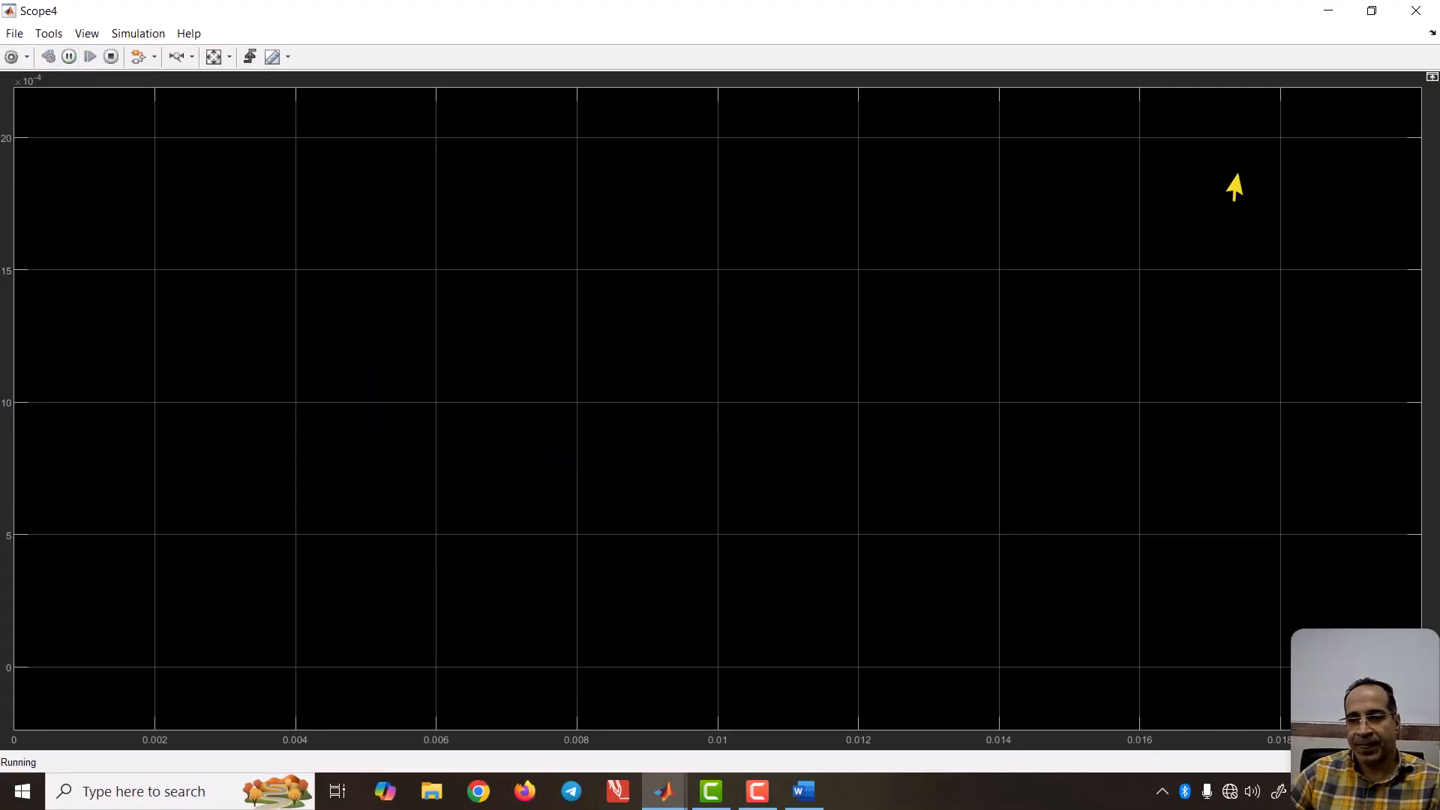
click(1416, 10)
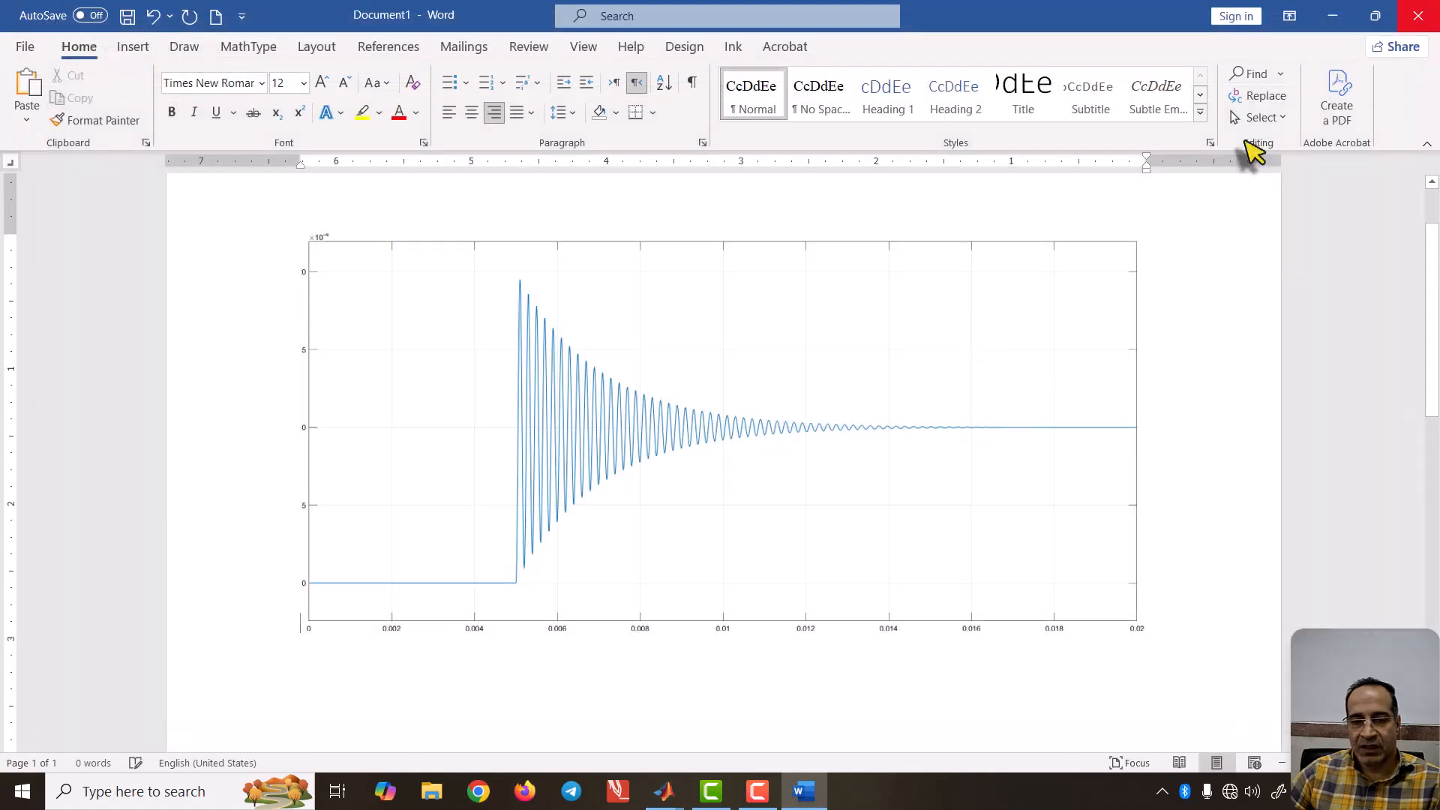
mouse_move(665, 766)
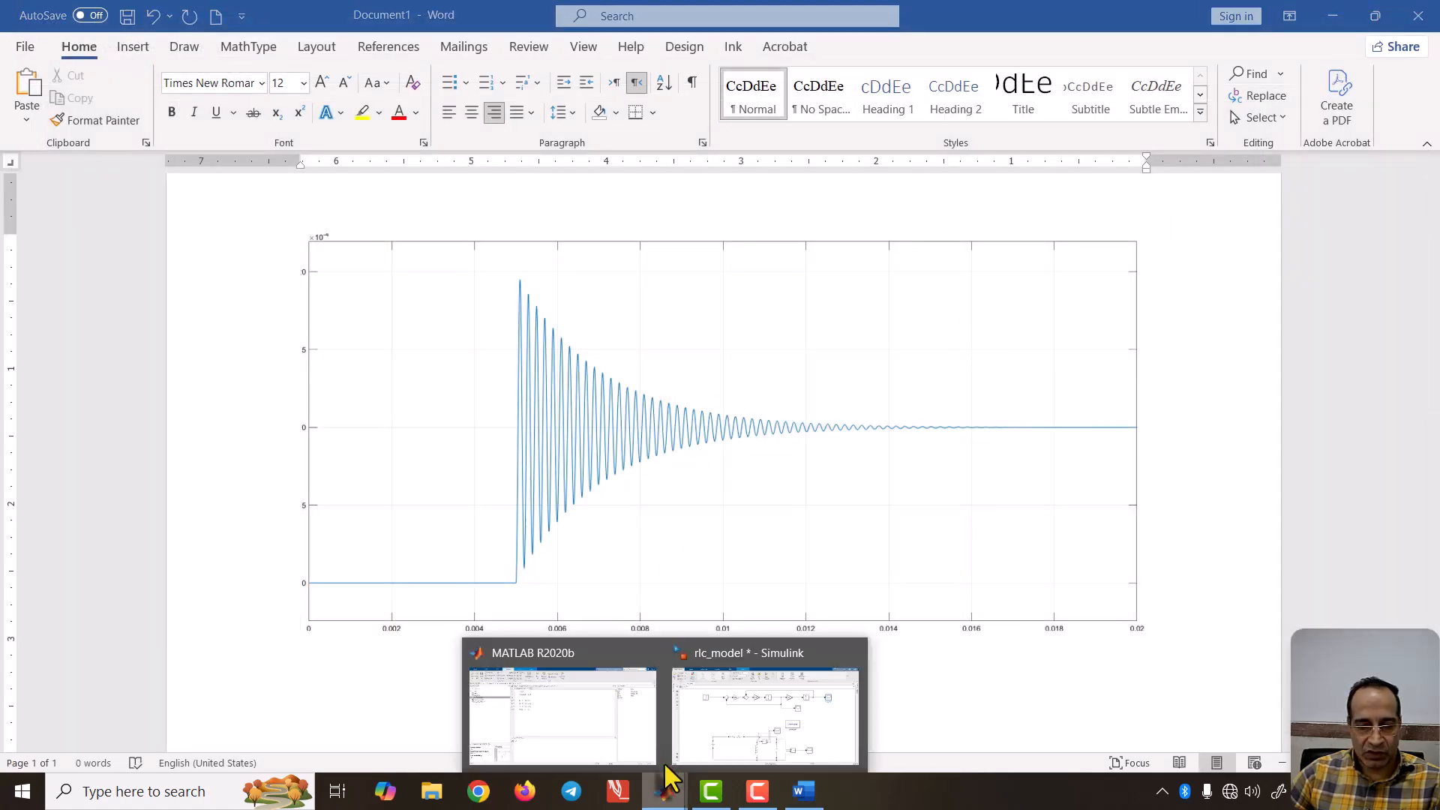
click(578, 712)
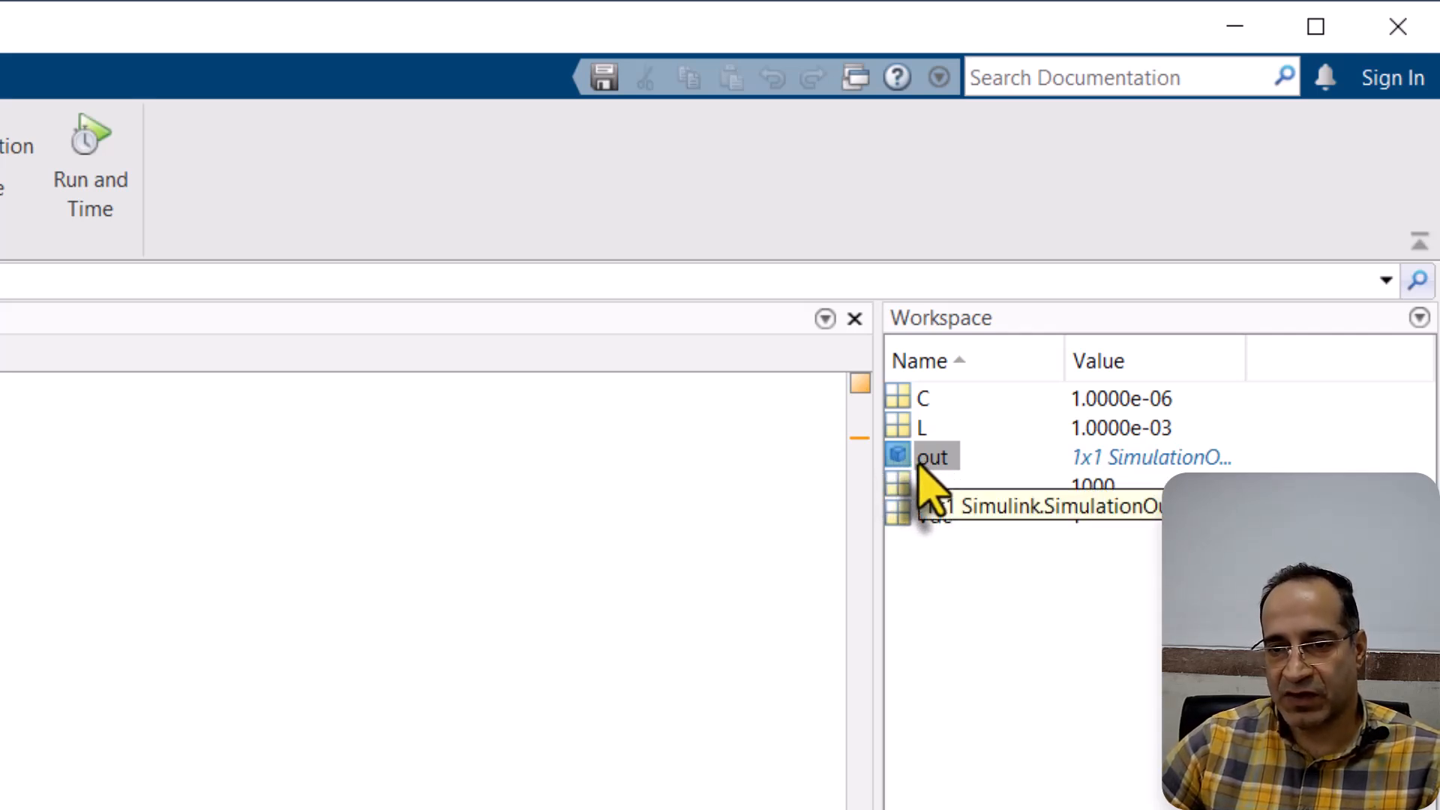
Open the simulation output variable out from the workspace and examine its tout time vector.
double_click(927, 459)
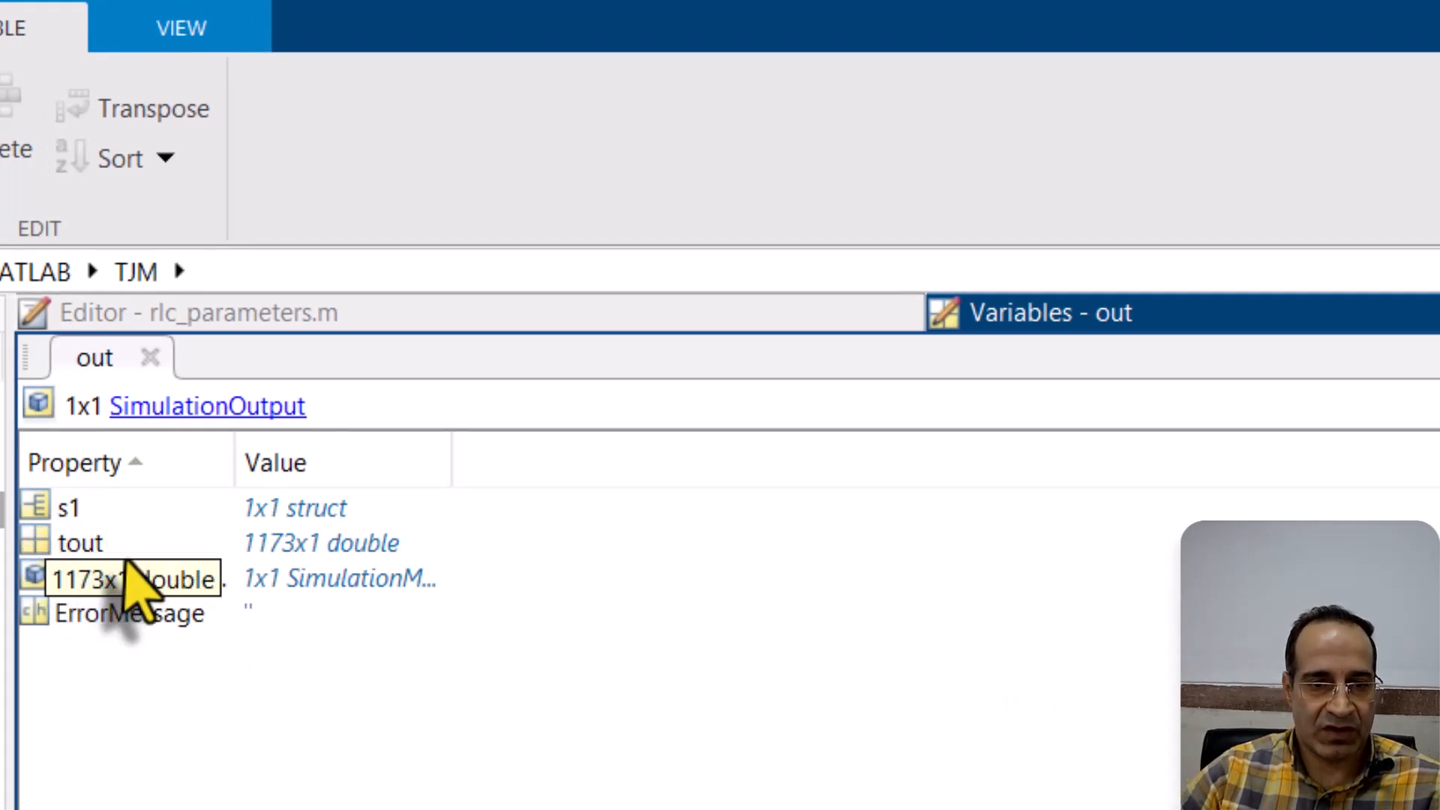
double_click(47, 547)
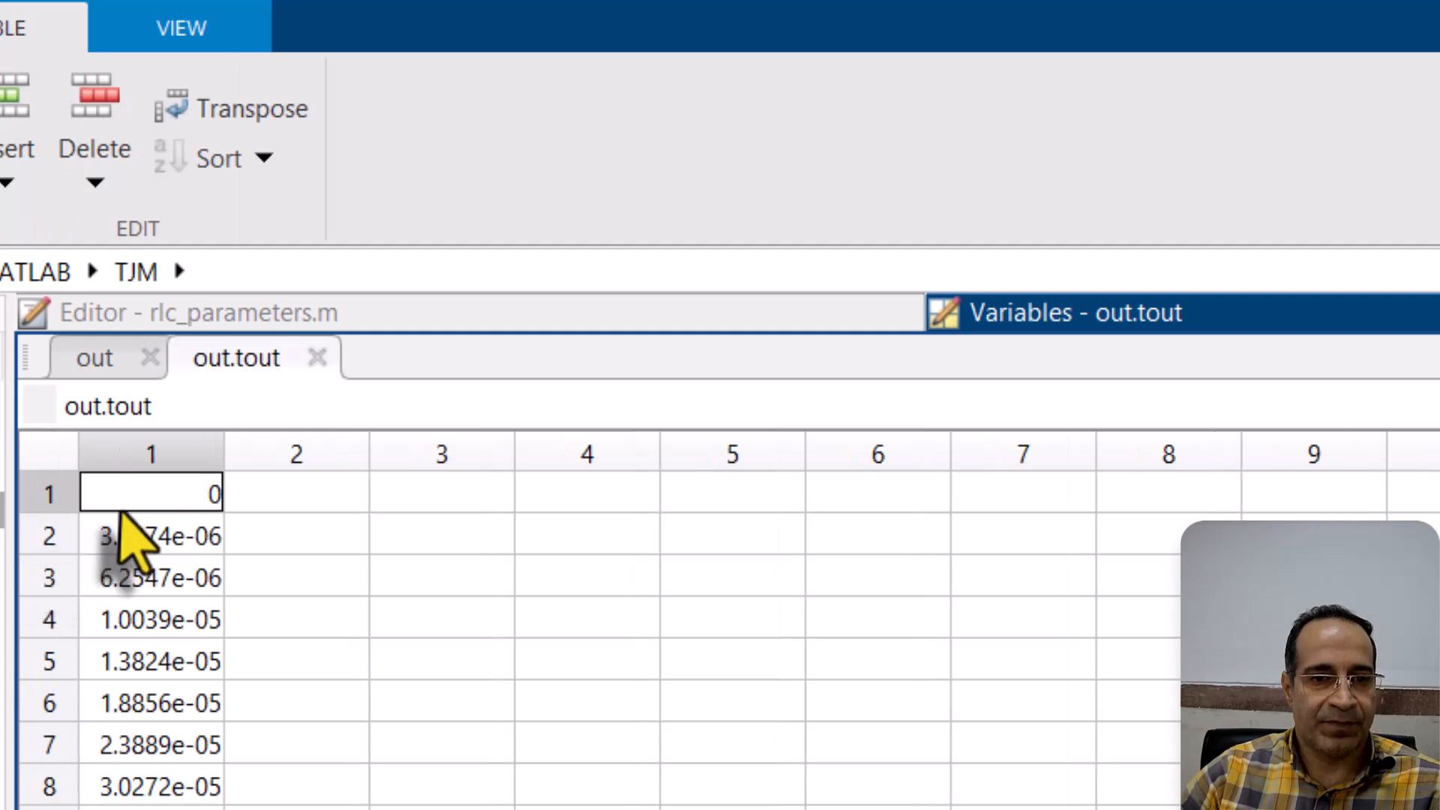
double_click(118, 411)
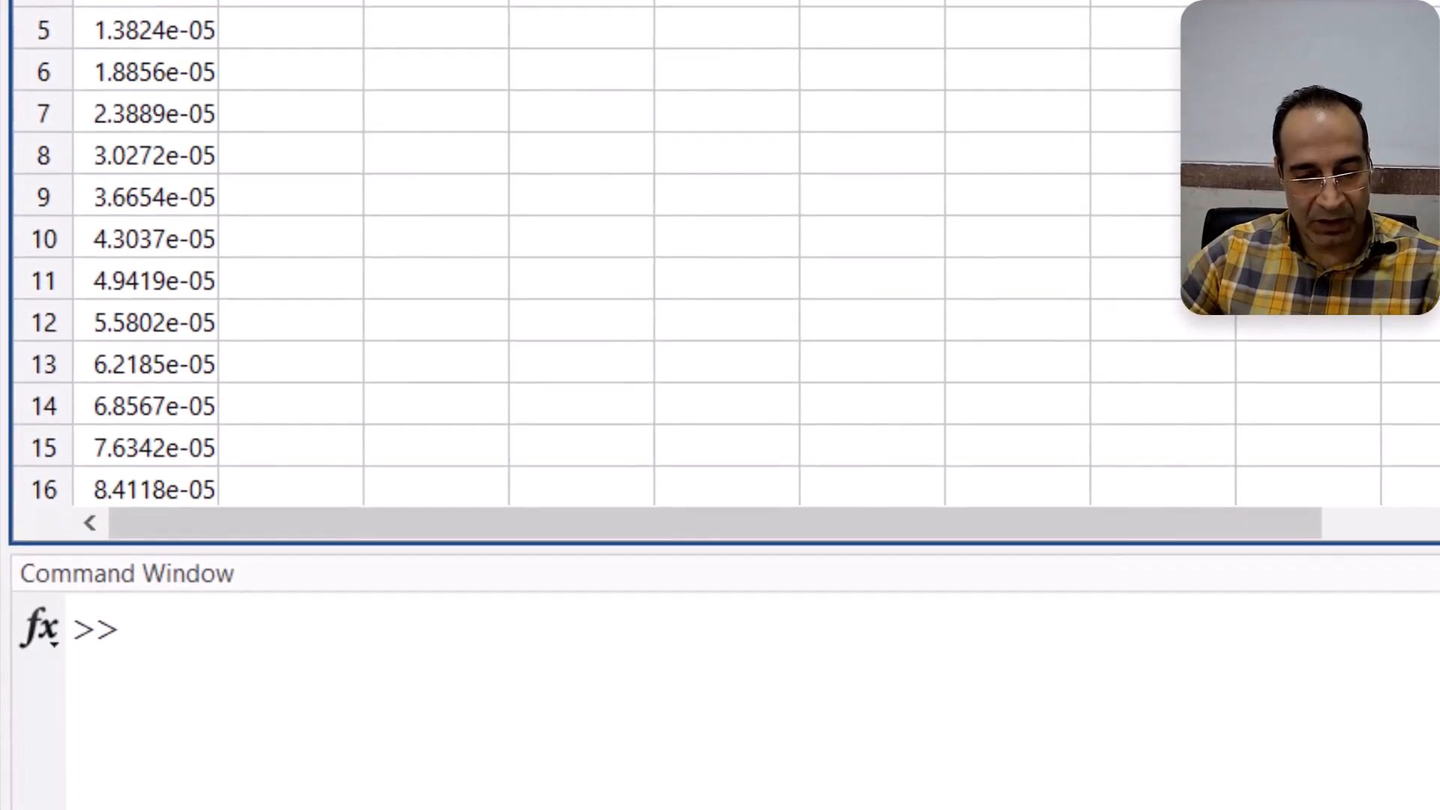
click(203, 656)
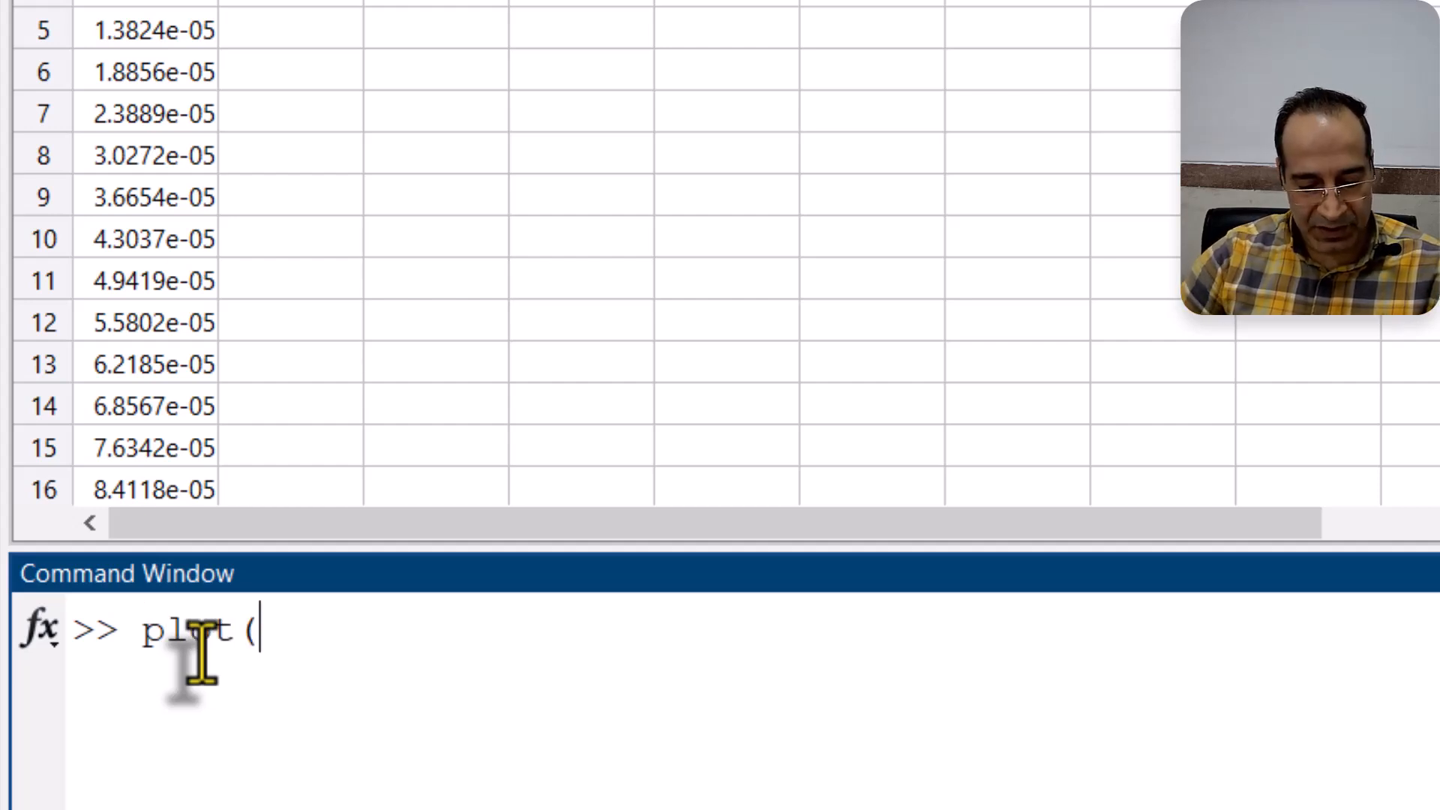
key(Return)
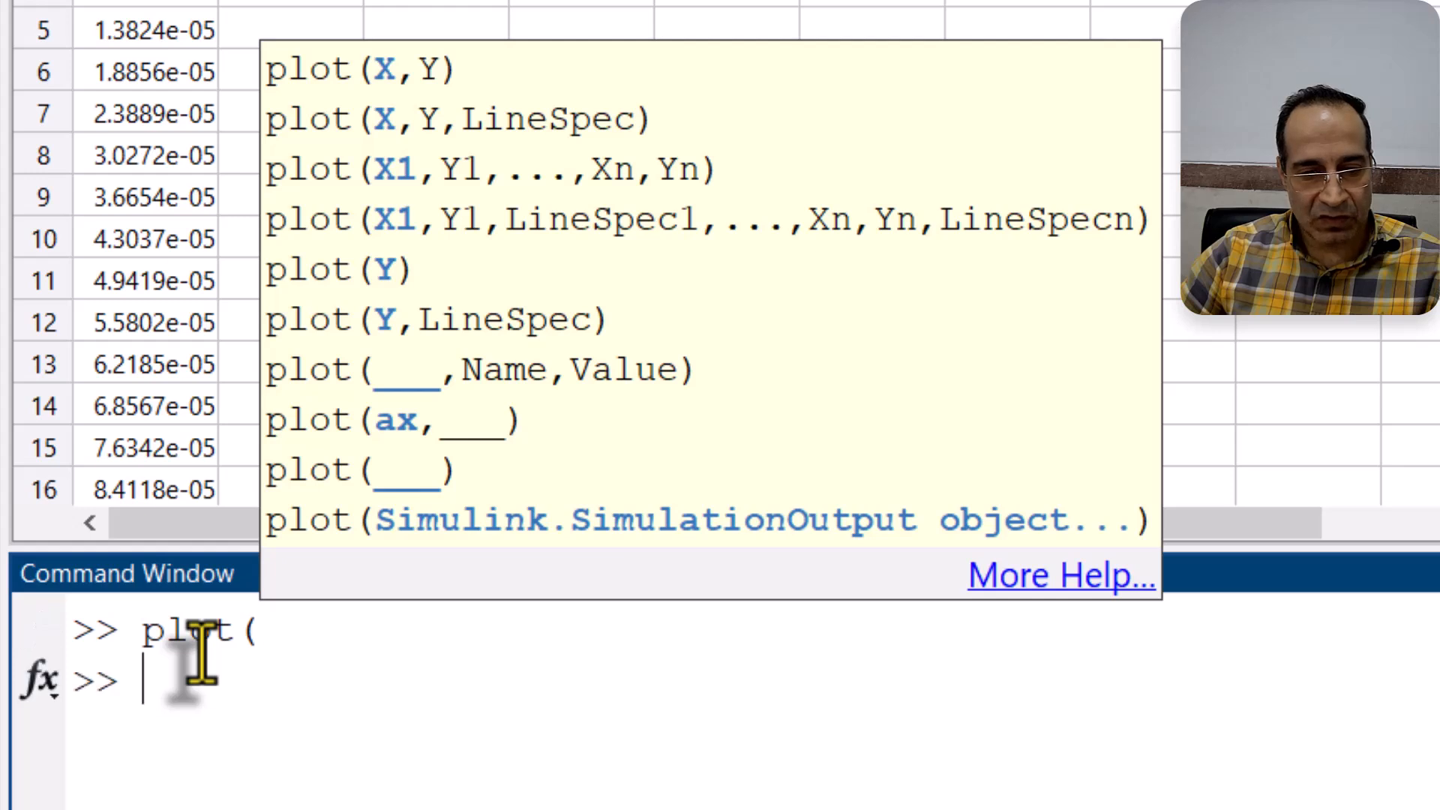
key(Escape)
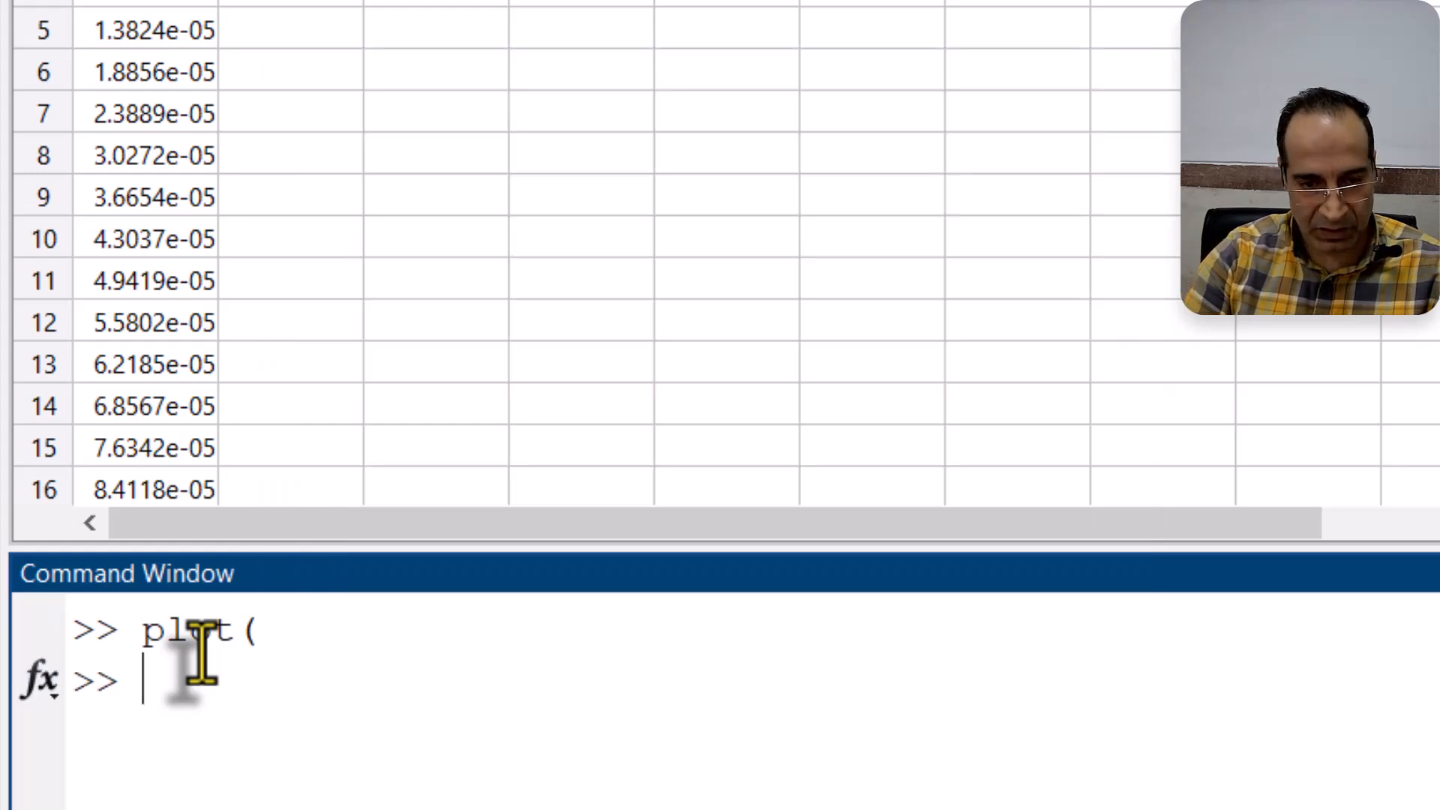
key(Up)
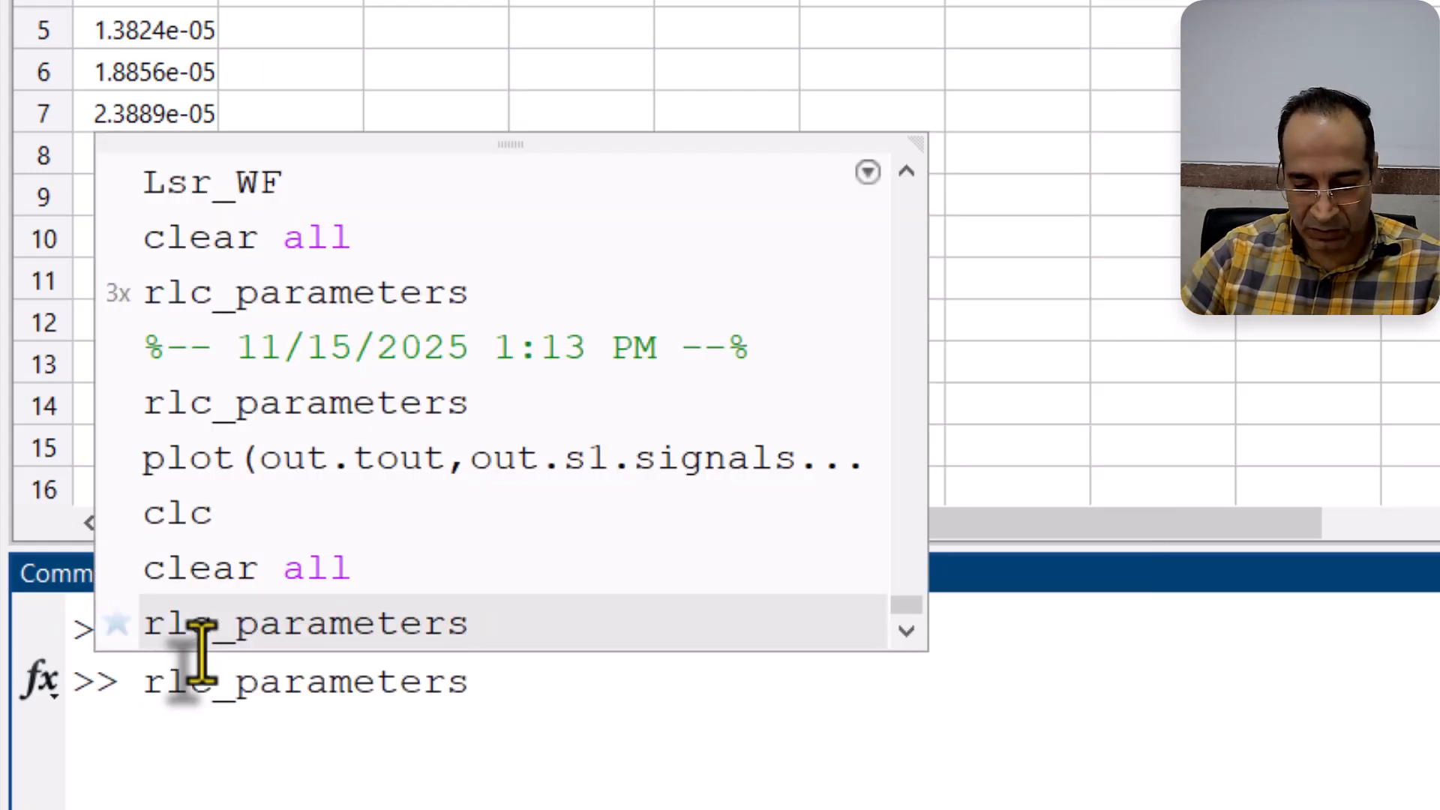
key(Escape)
key(Up)
key(Up)
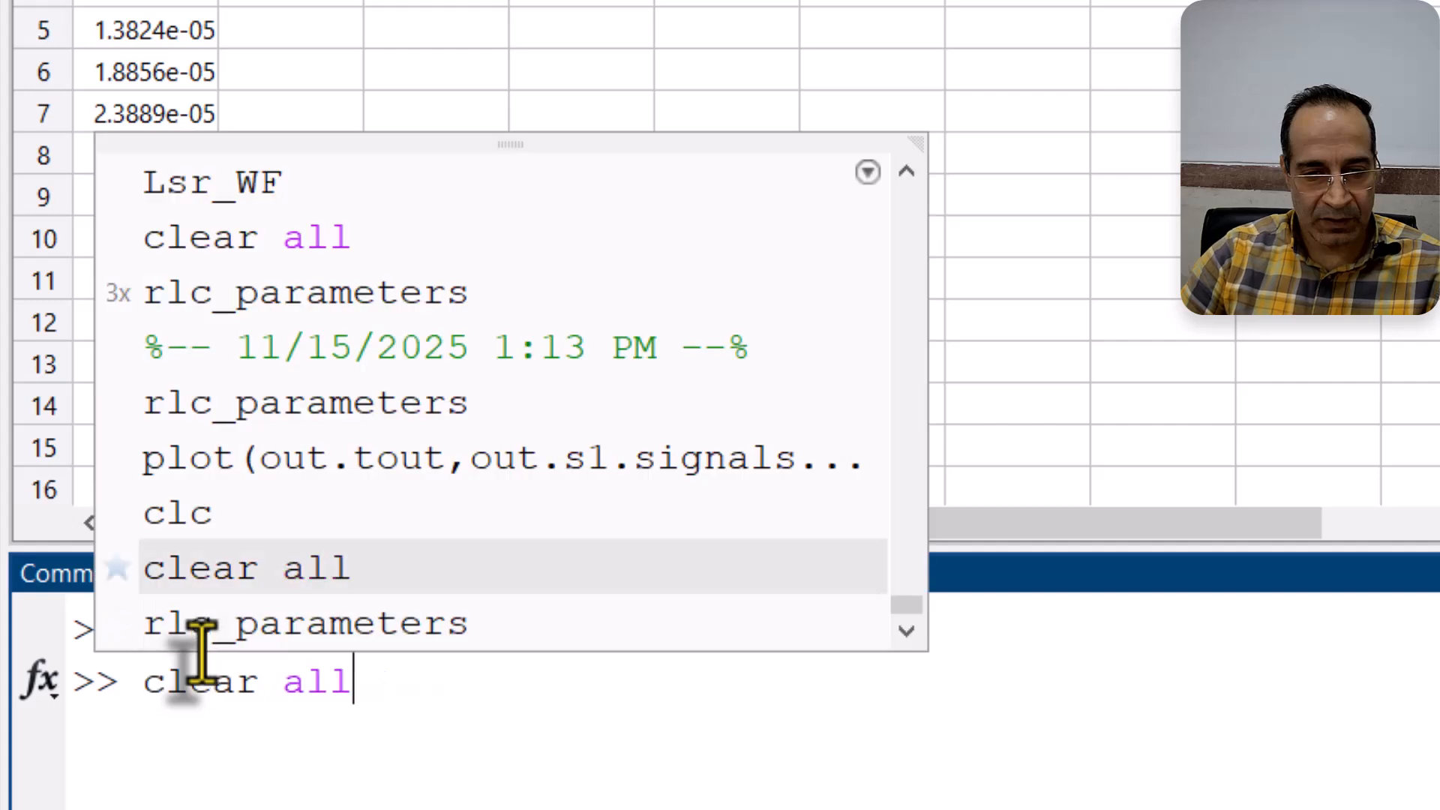
key(Escape)
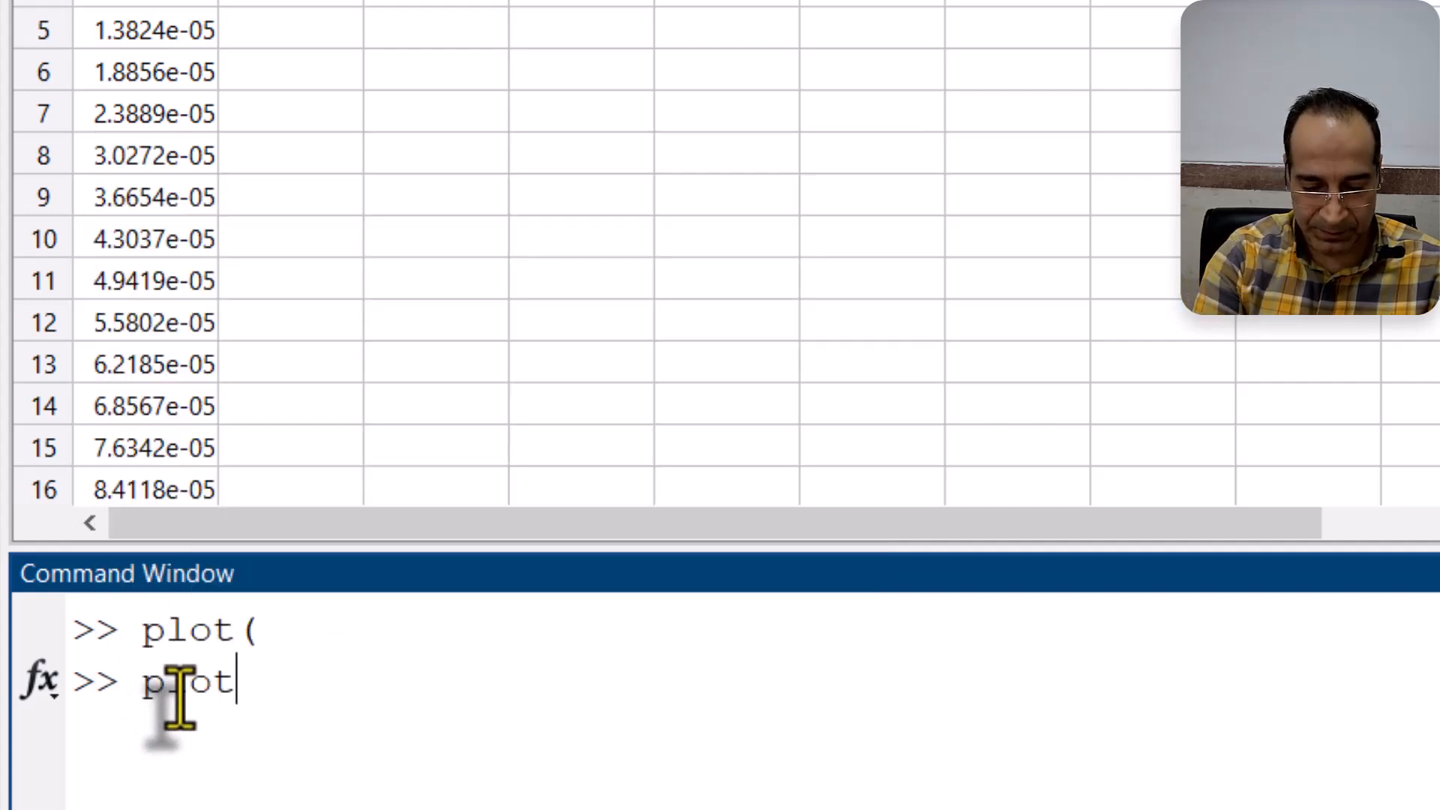
Add out.tout as the first argument of the plot command, and open the signal values stored in the s1 structure of out.
text(out.tout)
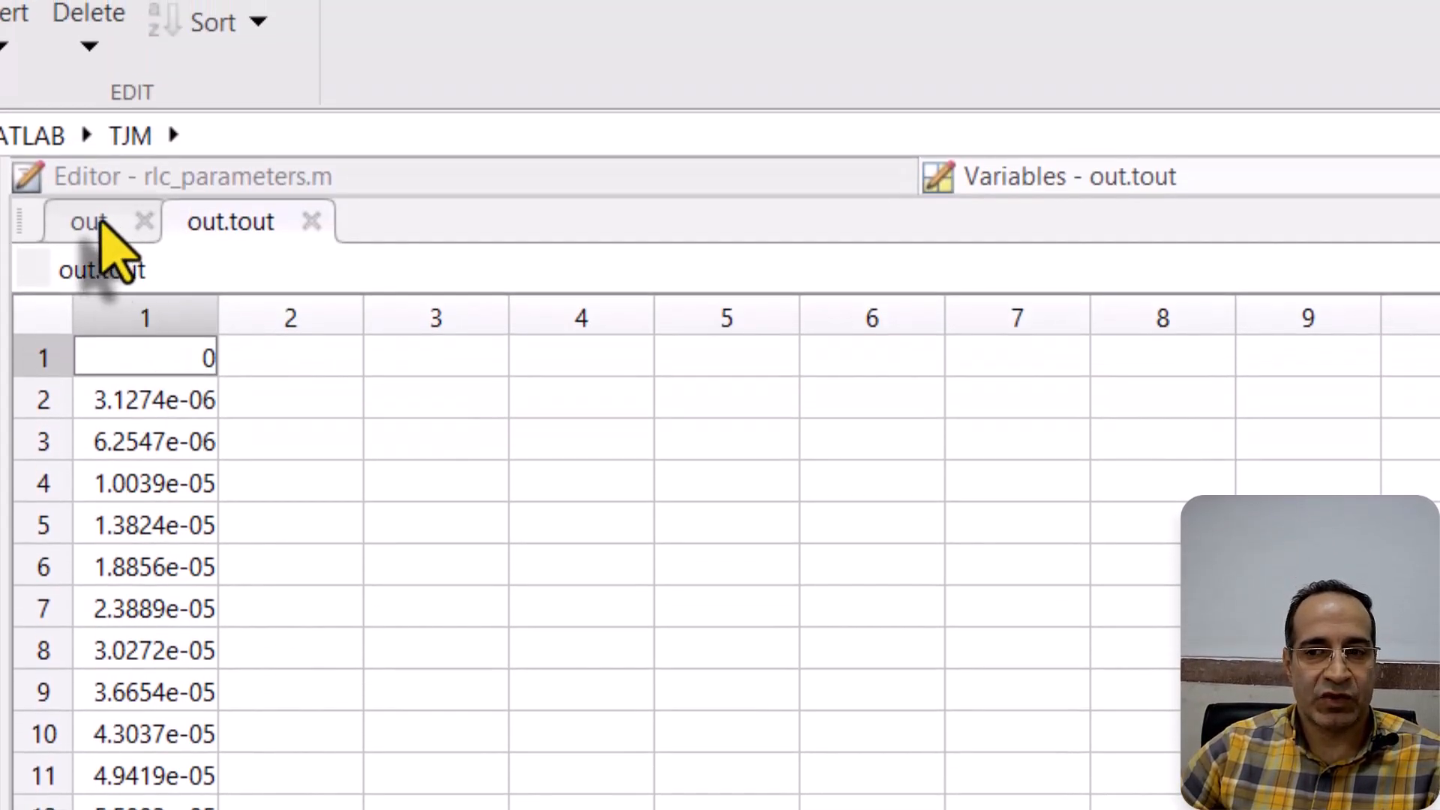
click(100, 219)
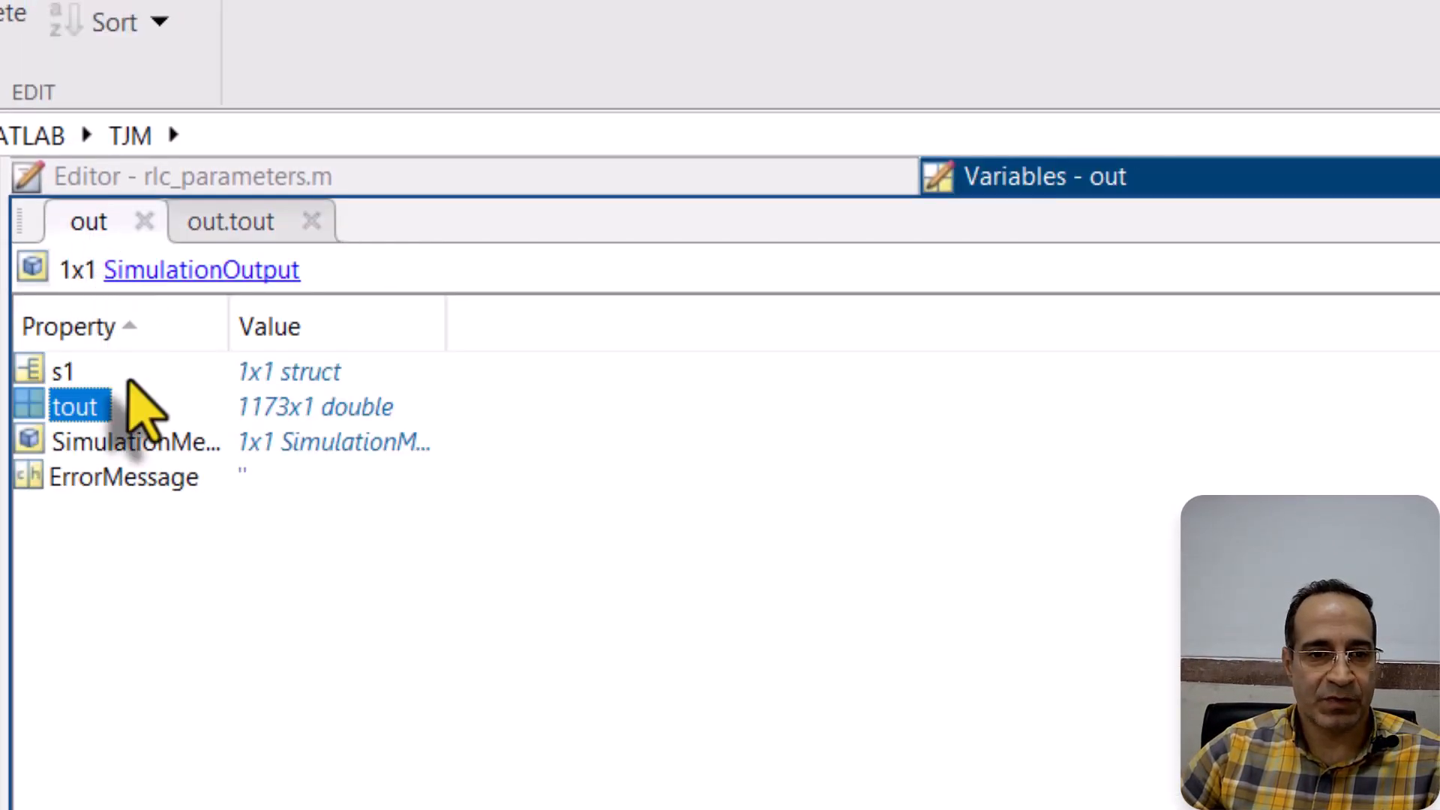
click(60, 372)
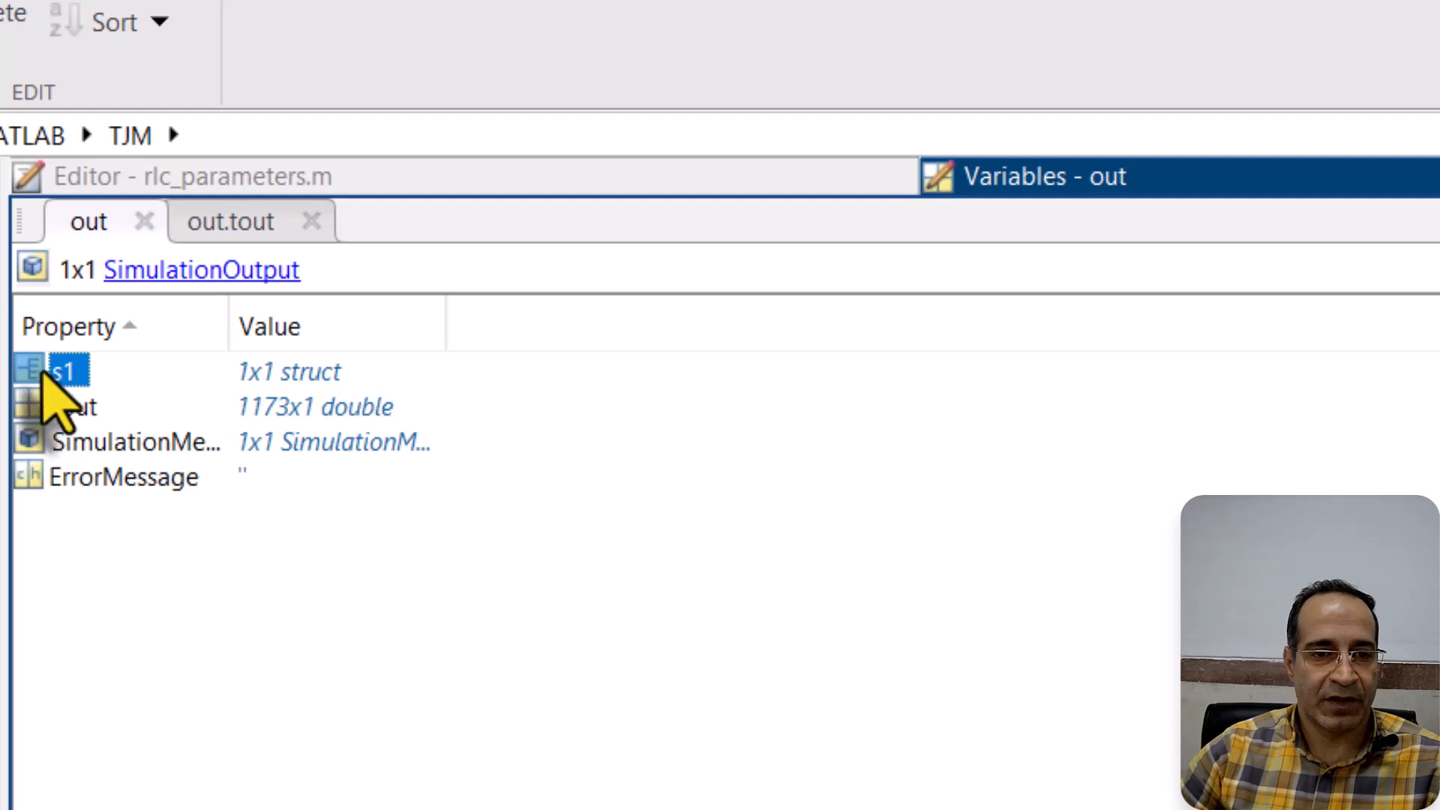
double_click(37, 375)
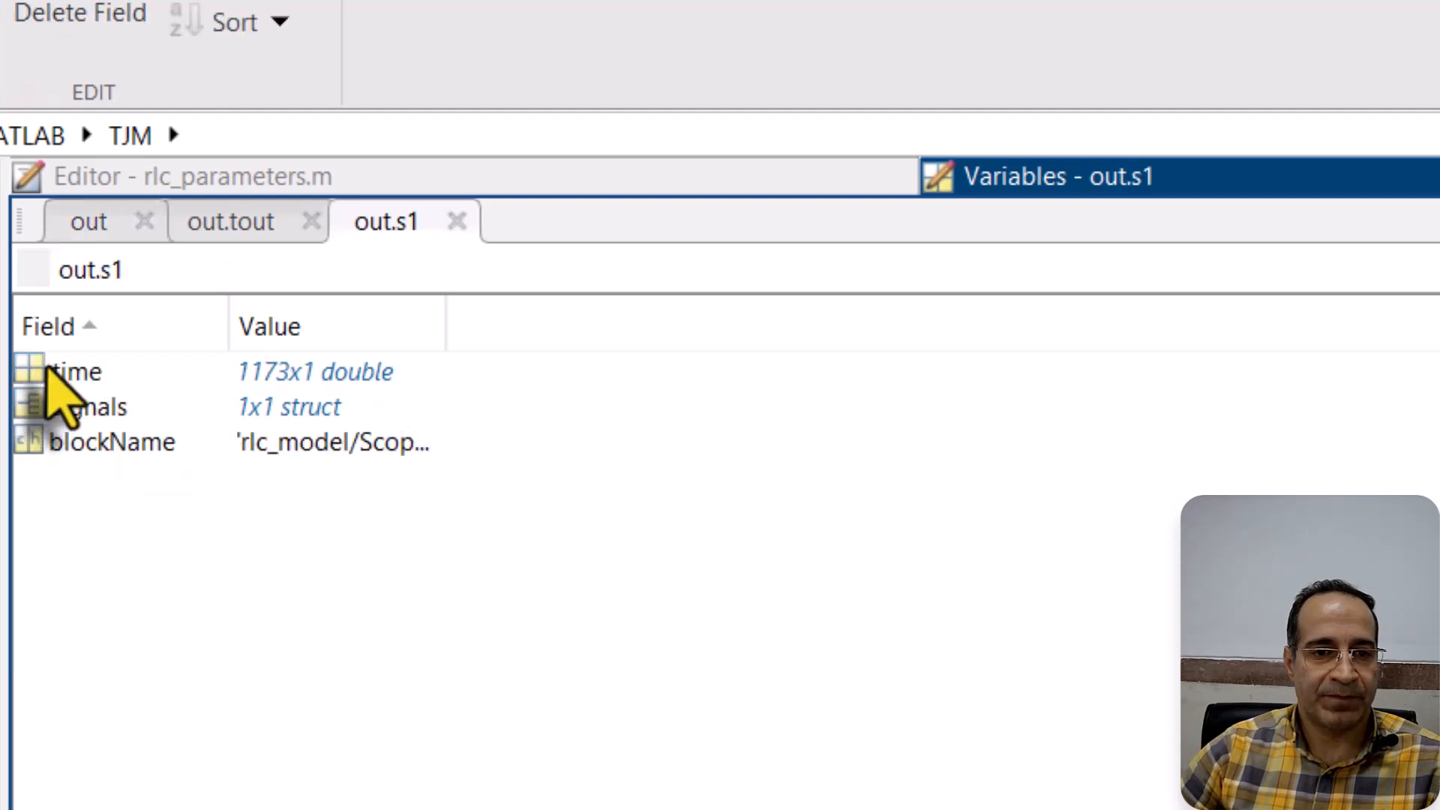
double_click(30, 413)
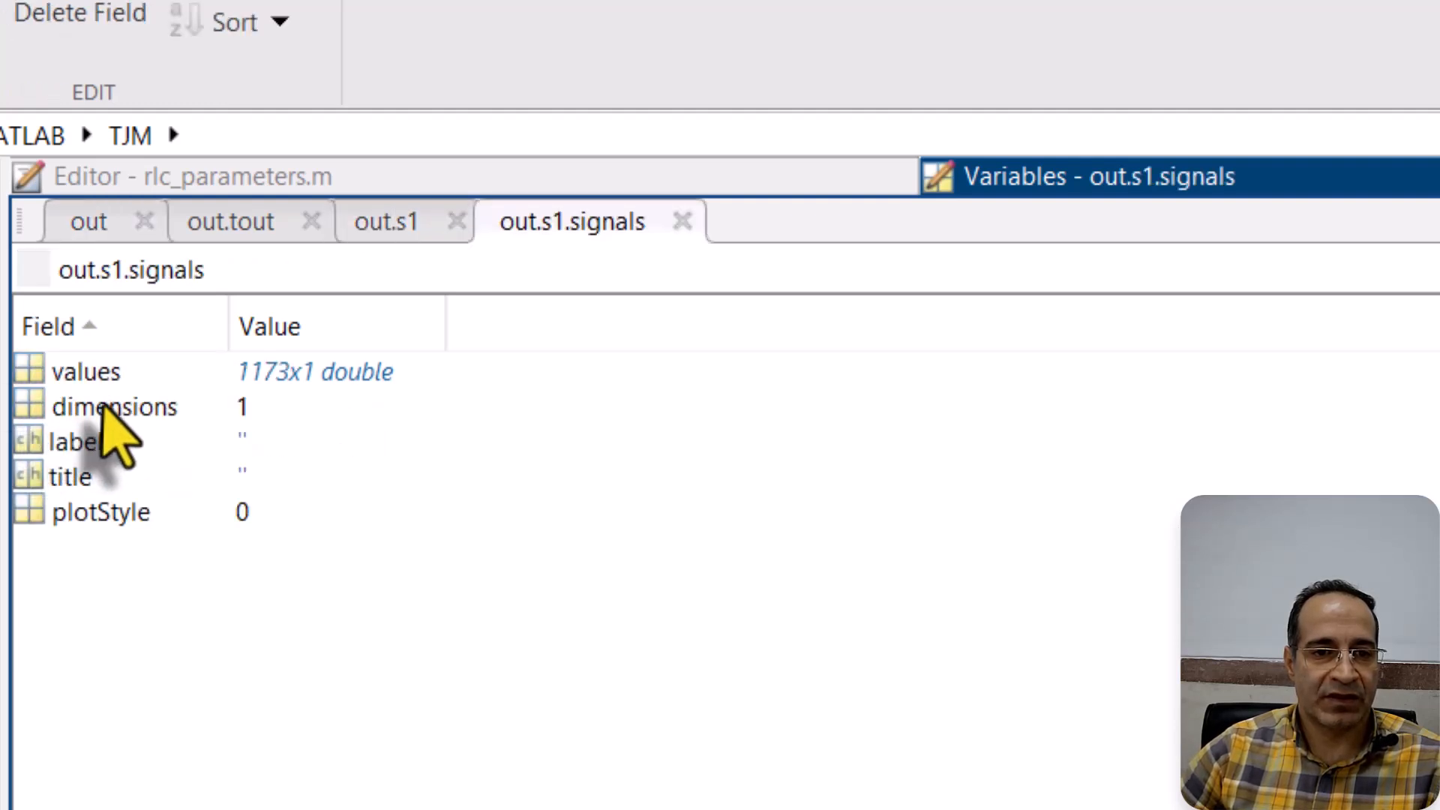
click(23, 375)
double_click(26, 373)
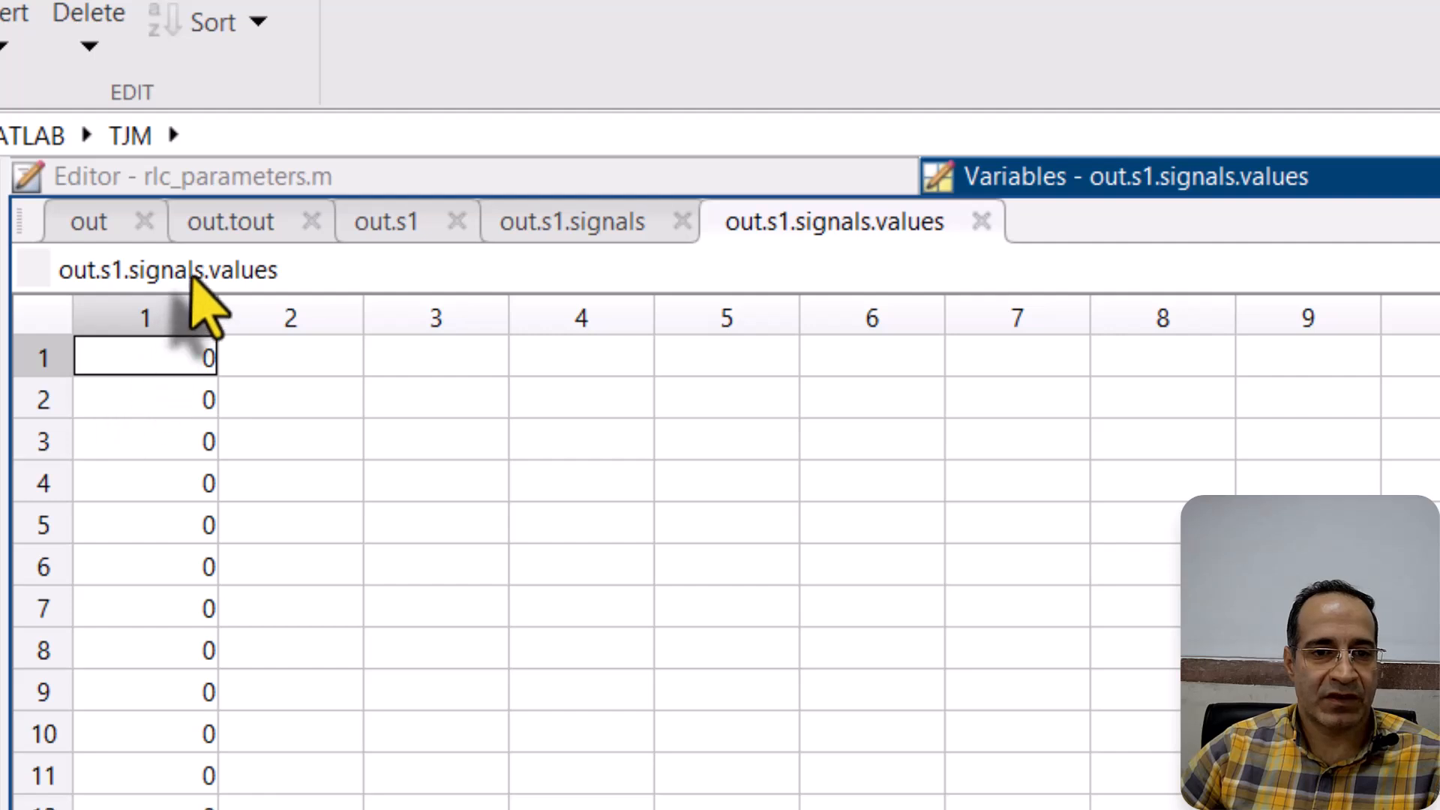
Copy the full variable path out.s1.signals.values of the opened signal values.
double_click(193, 271)
triple_click(193, 274)
click(193, 275)
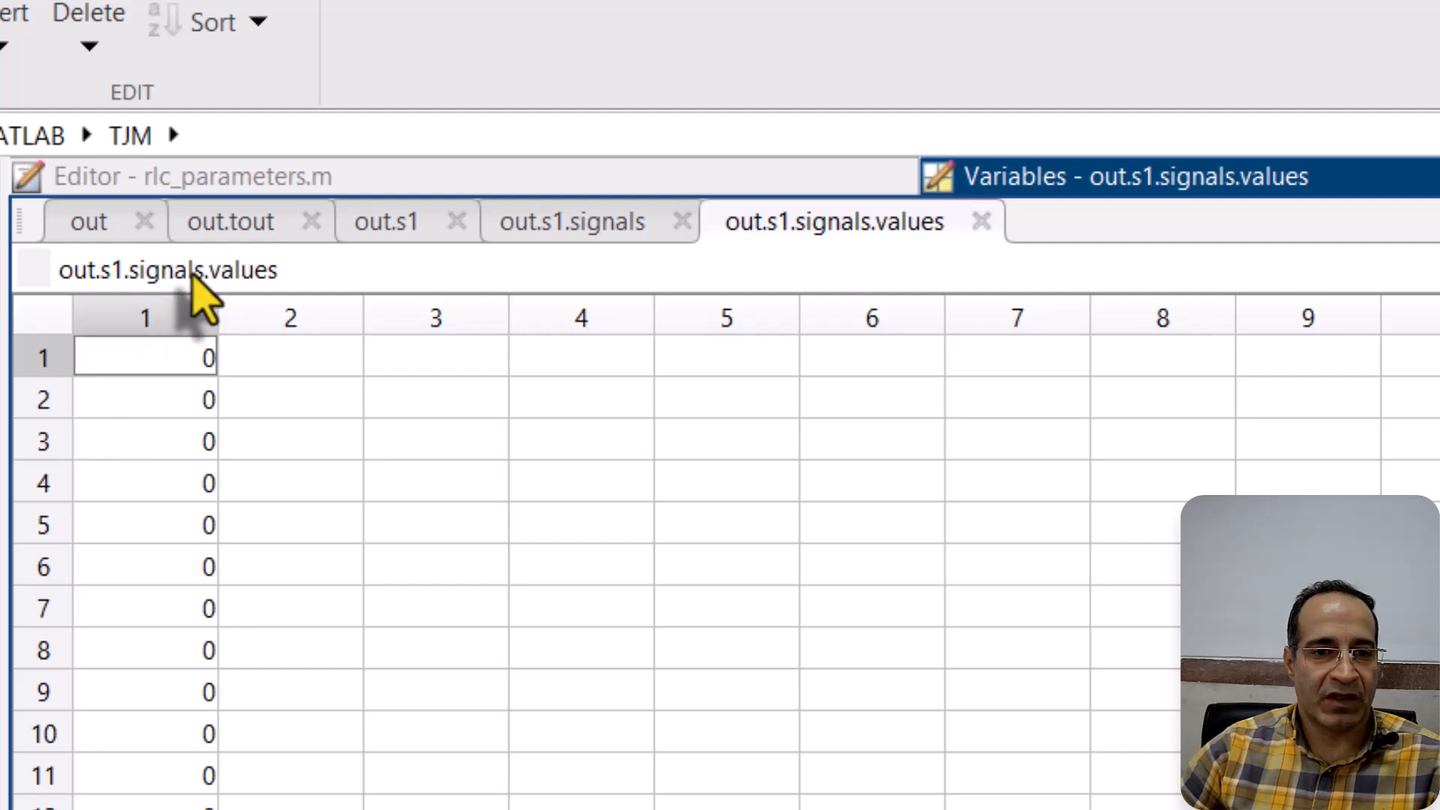
double_click(138, 272)
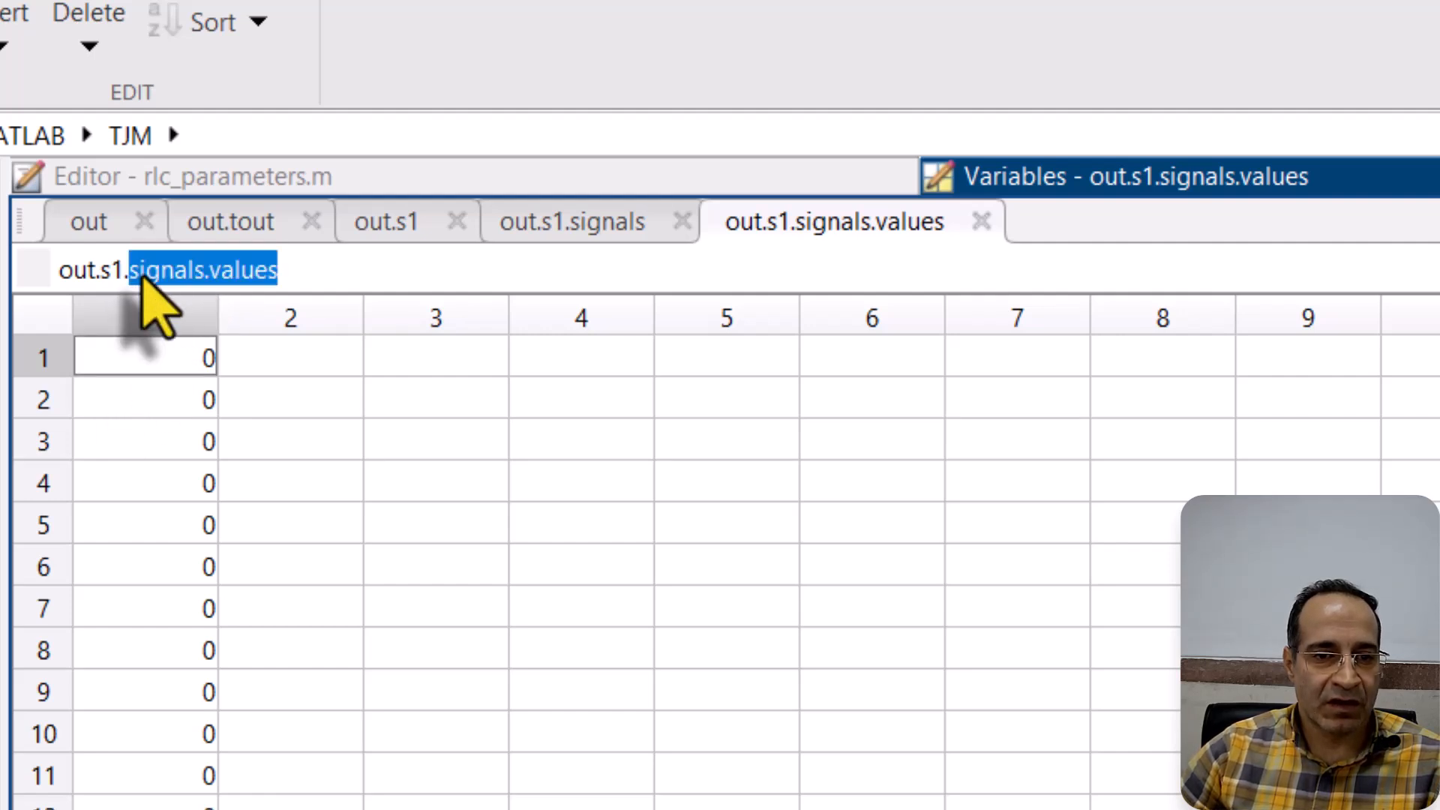
click(91, 271)
double_click(94, 272)
double_click(138, 275)
triple_click(139, 274)
key(ctrl+c)
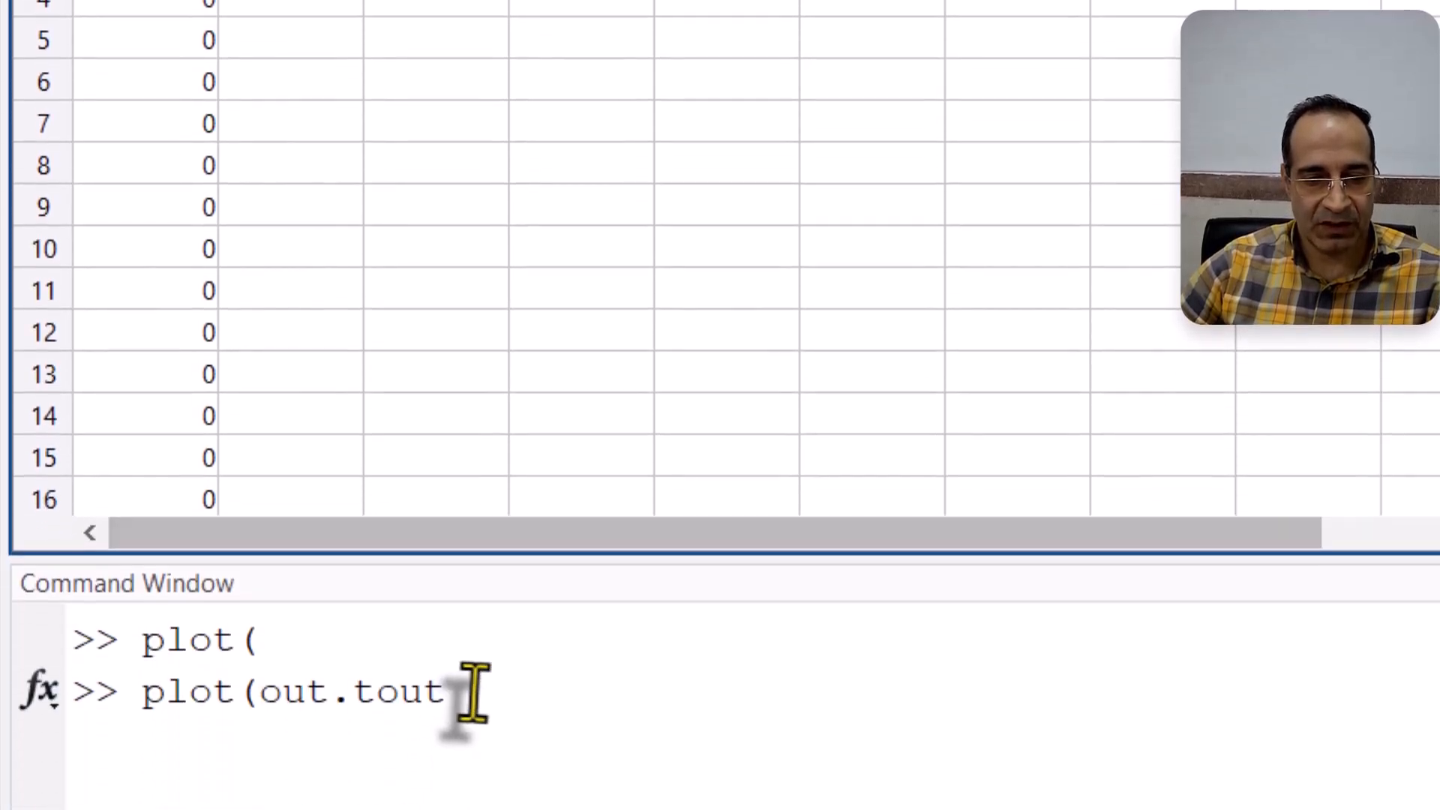
Complete the command as plot(out.tout,out.s1.signals.values) with the copied path and run it.
click(500, 666)
text(,)
key(ctrl+v)
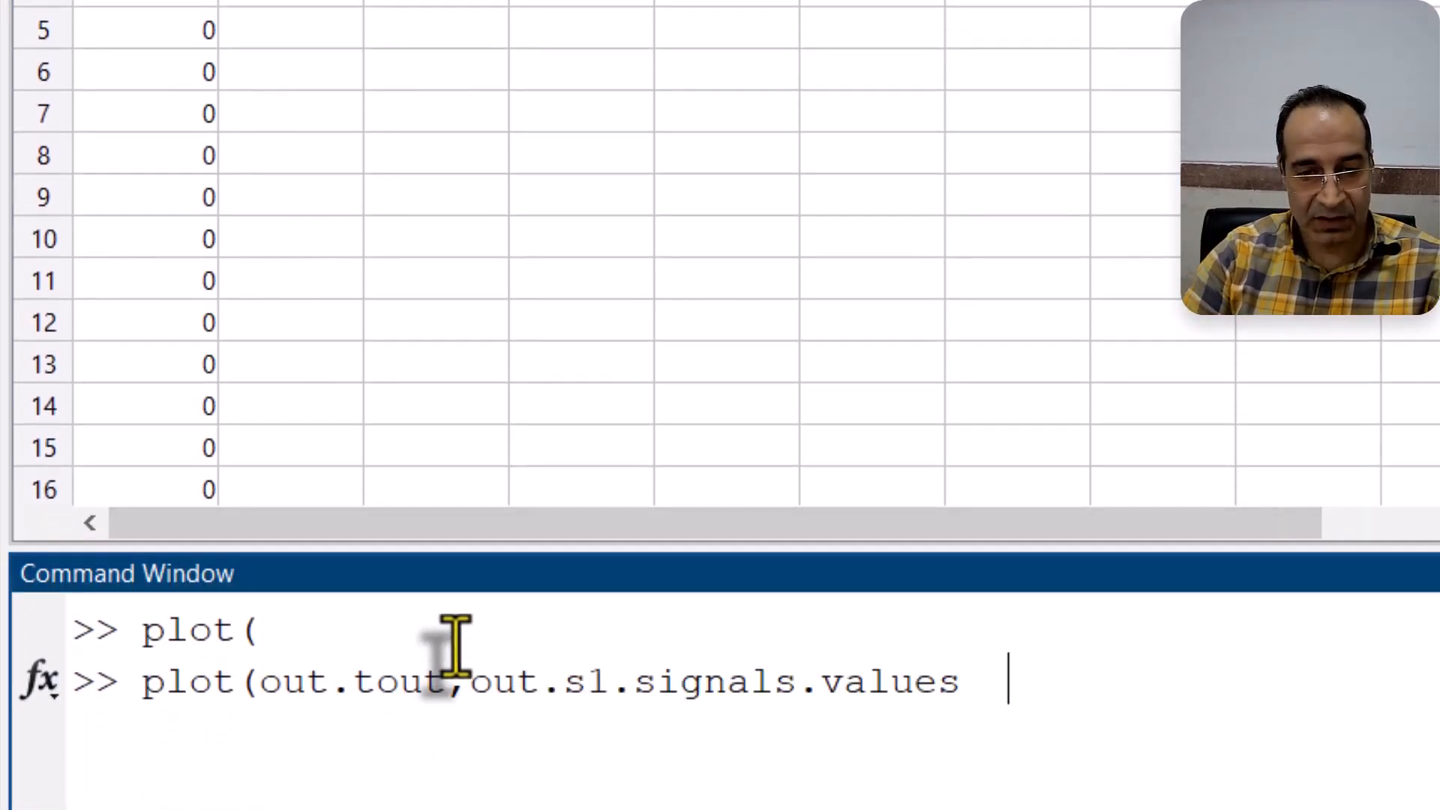
key(BackSpace)
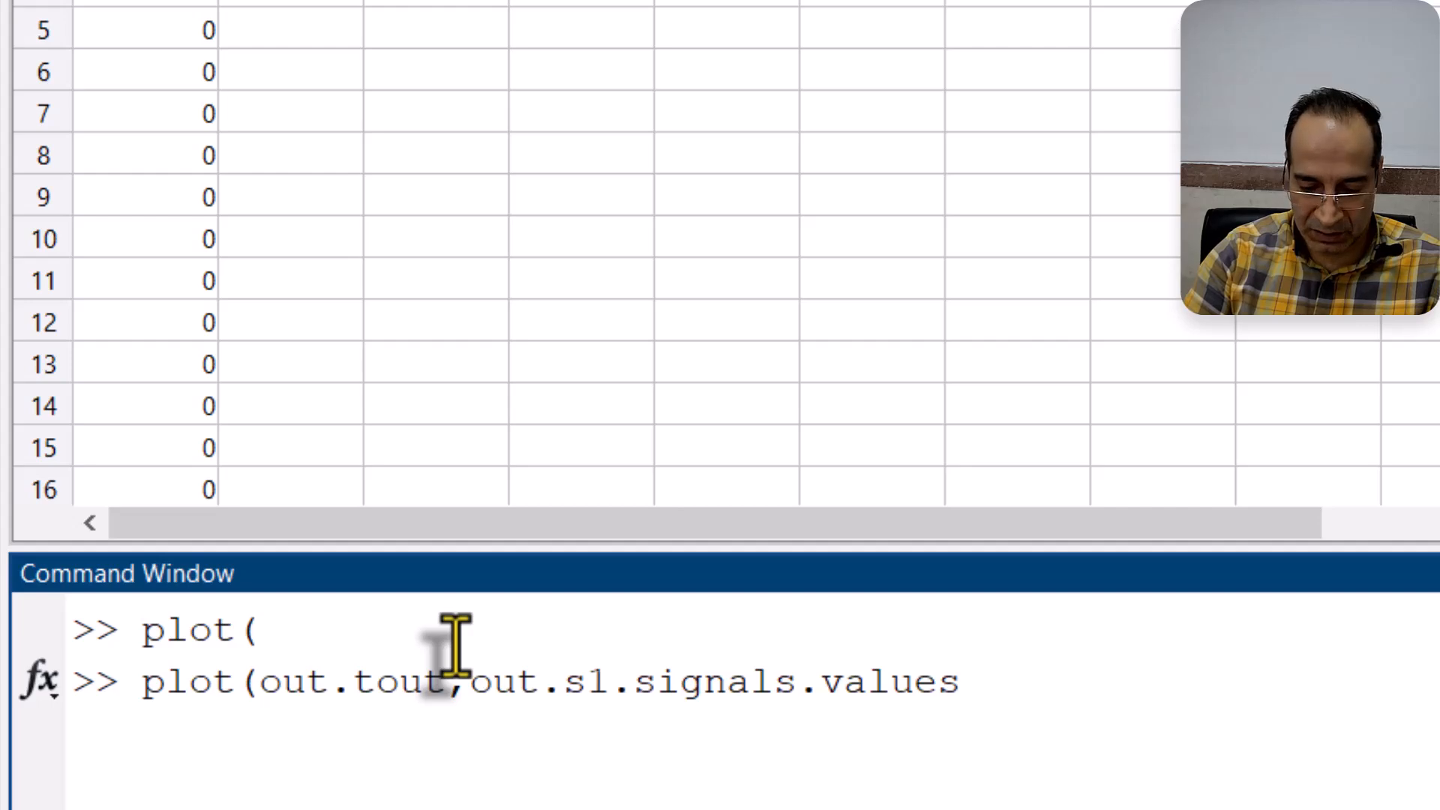
text())
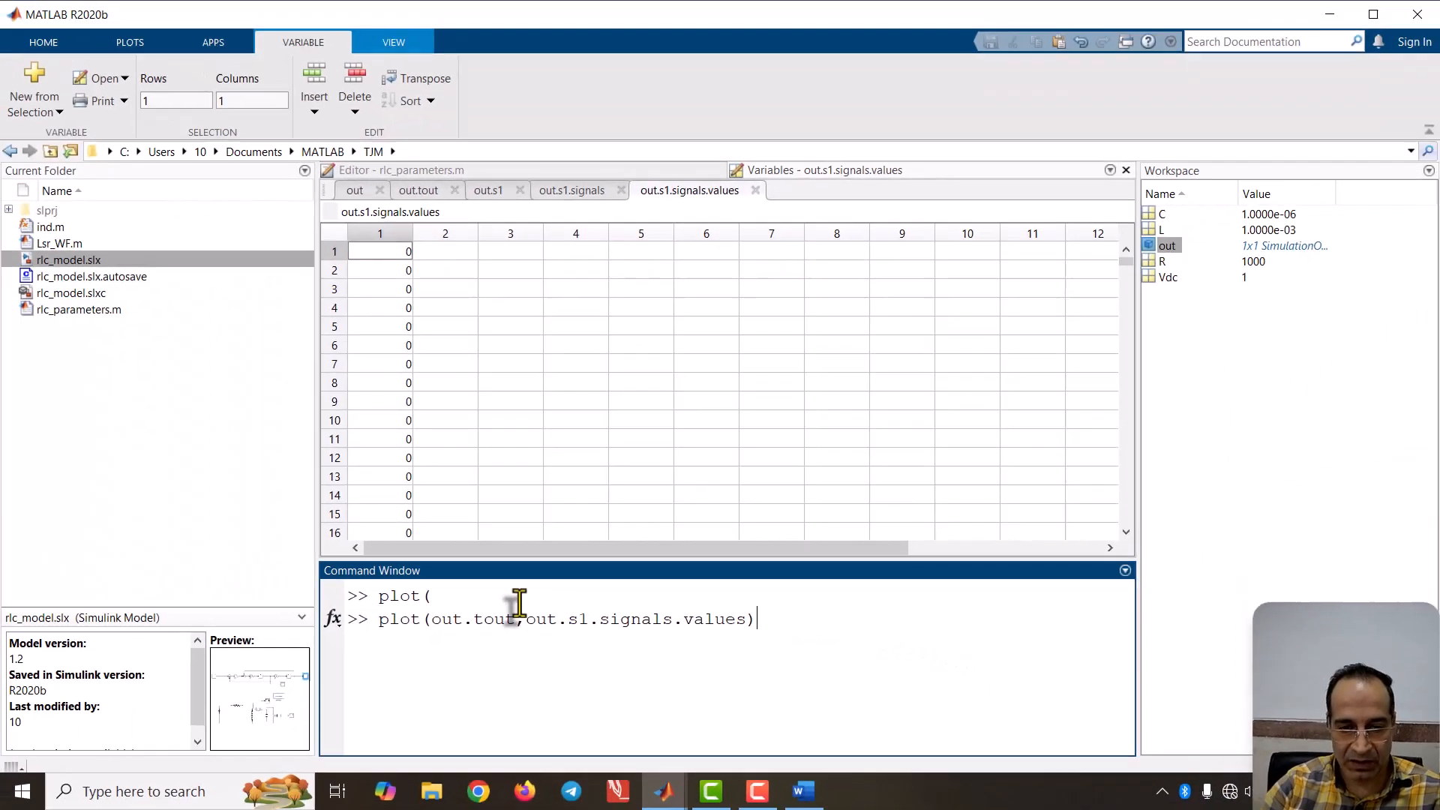
key(Return)
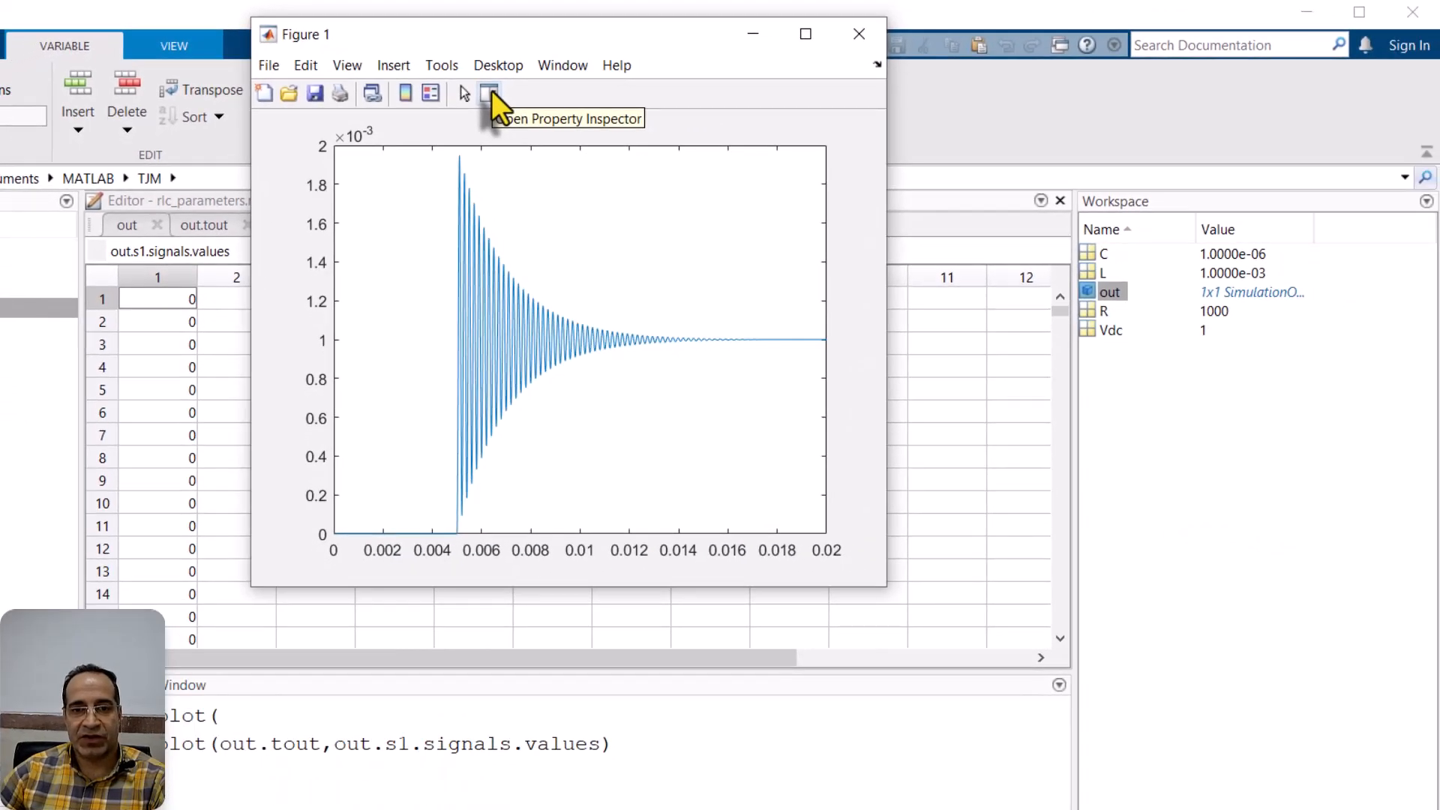
Open the property inspector for Figure 1 and set the axes font to Times New Roman.
click(489, 91)
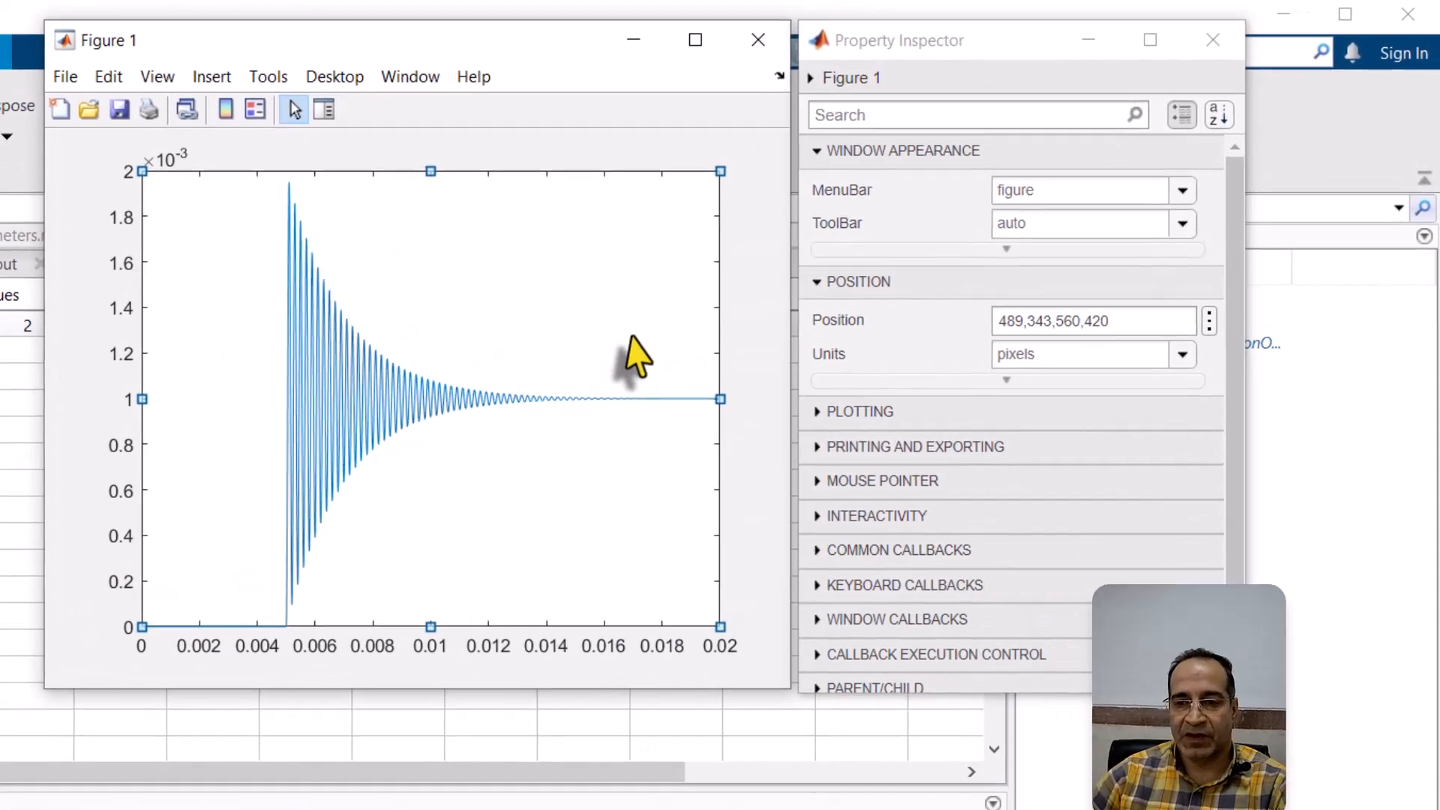
scroll(954, 217, down, 3)
scroll(870, 215, up, 3)
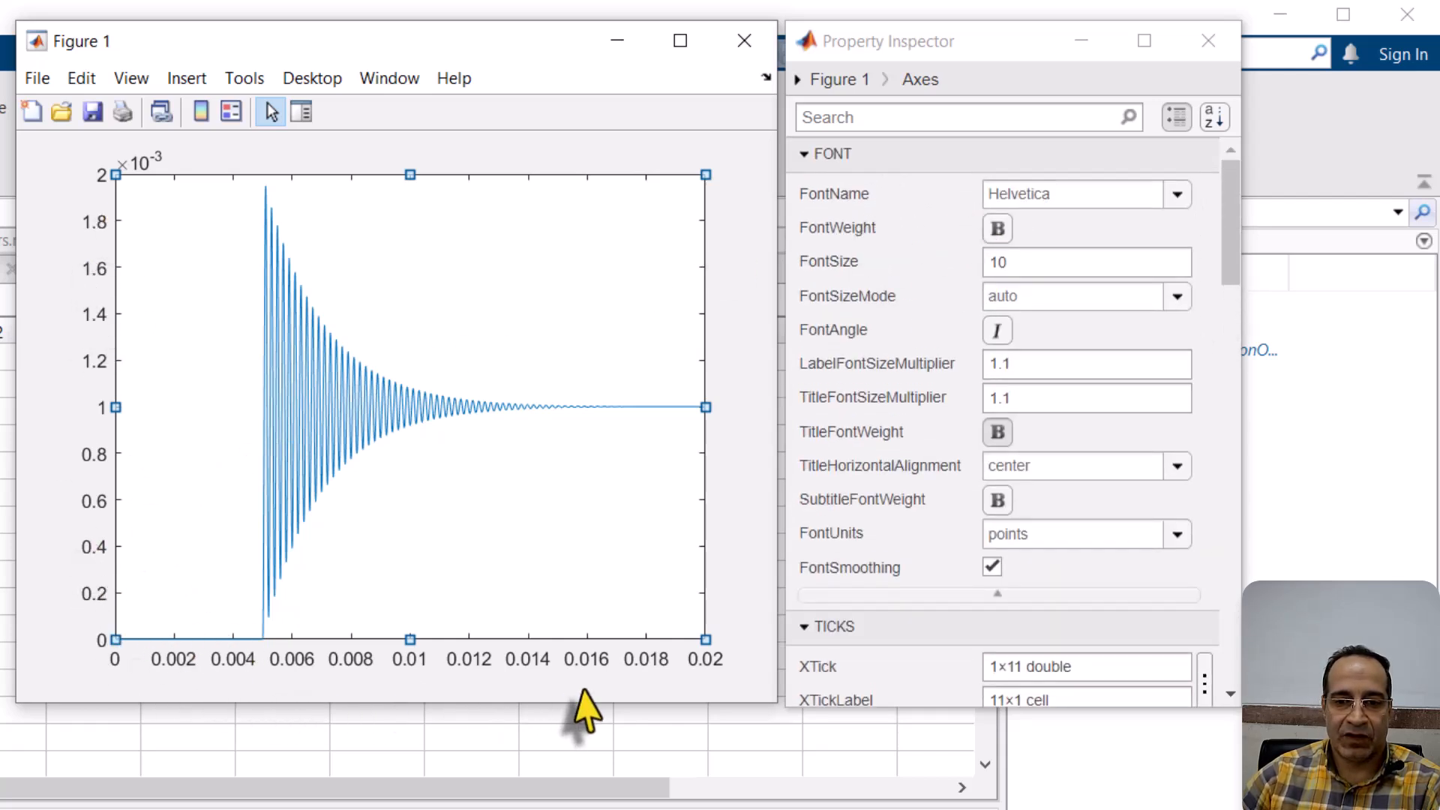
click(1110, 199)
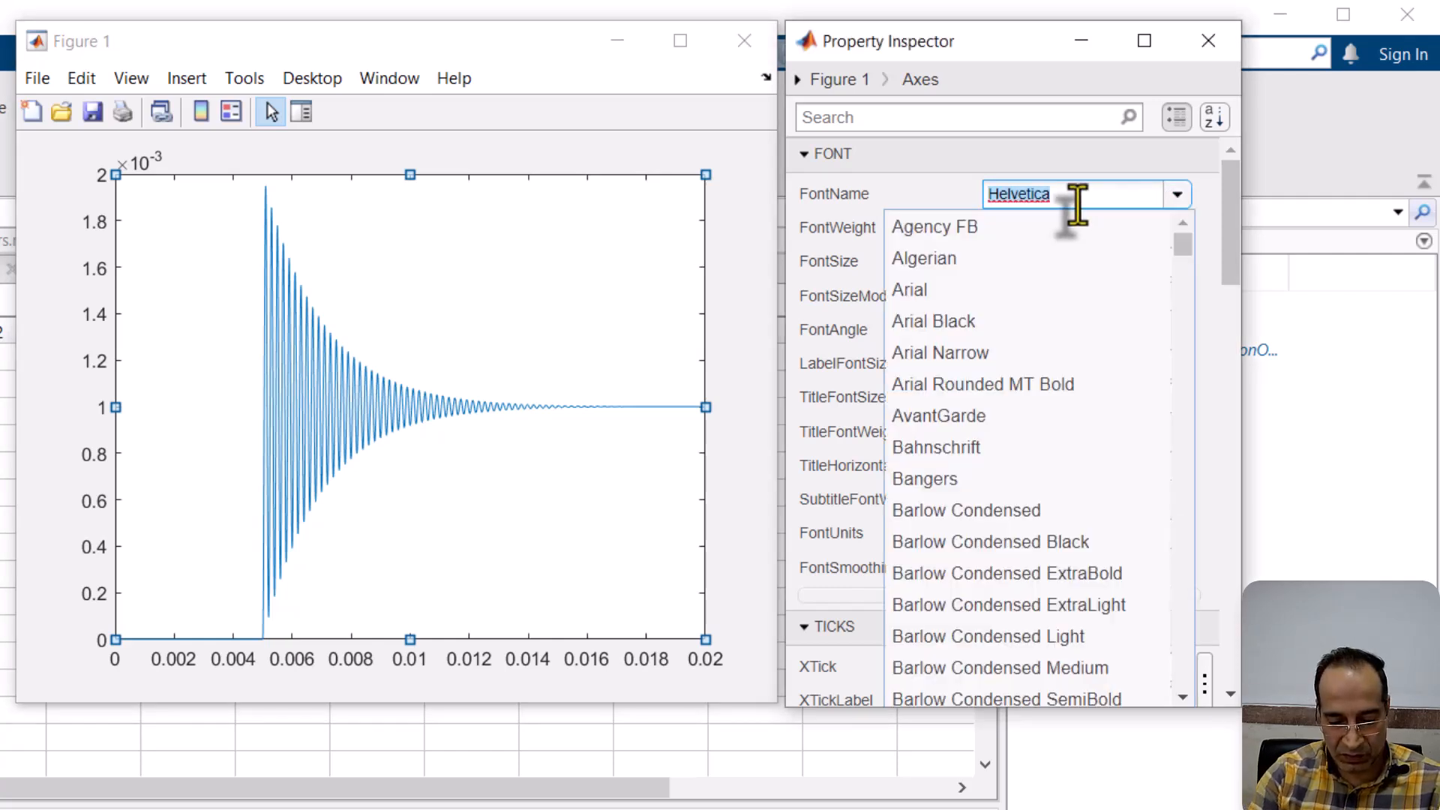
text(۴)
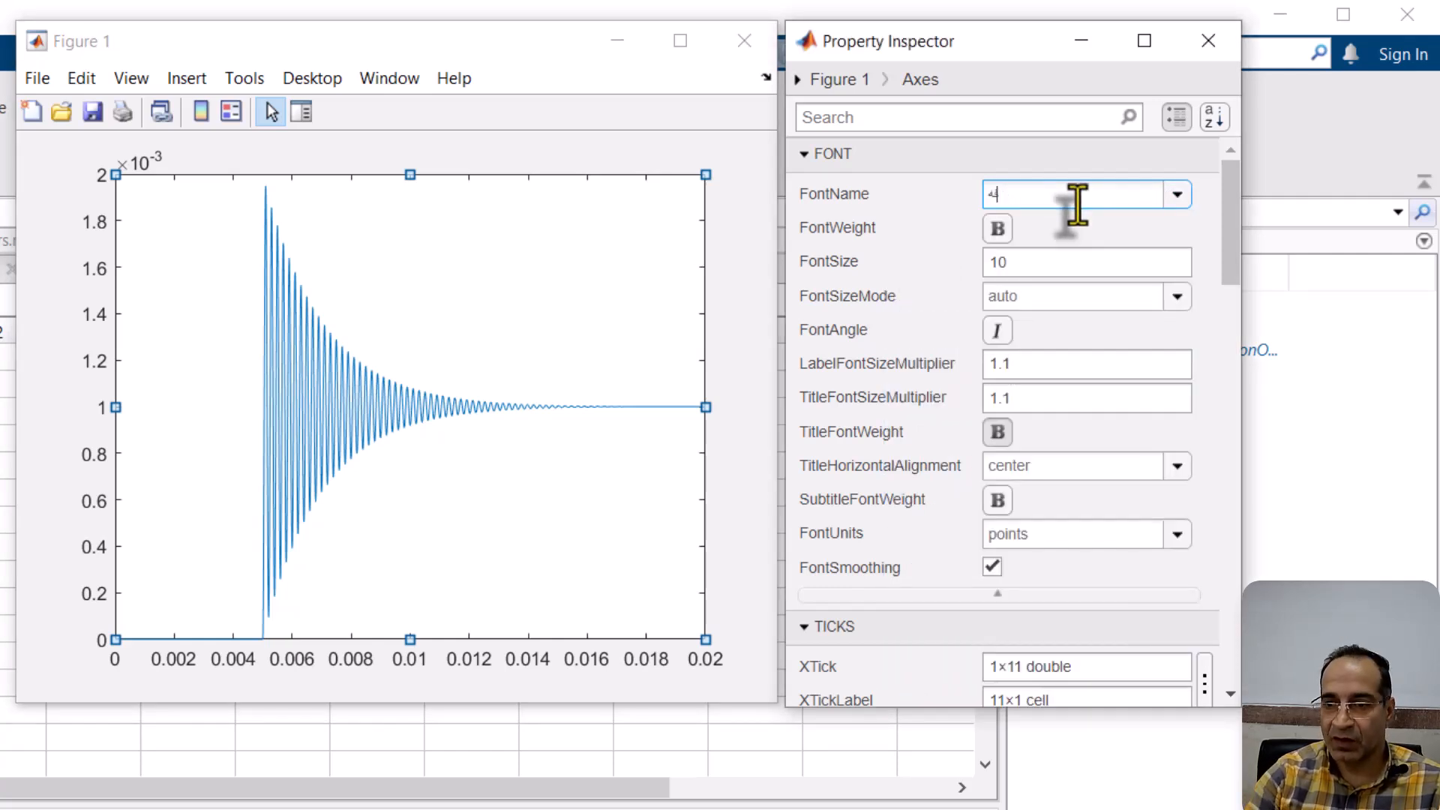
key(BackSpace)
text(time)
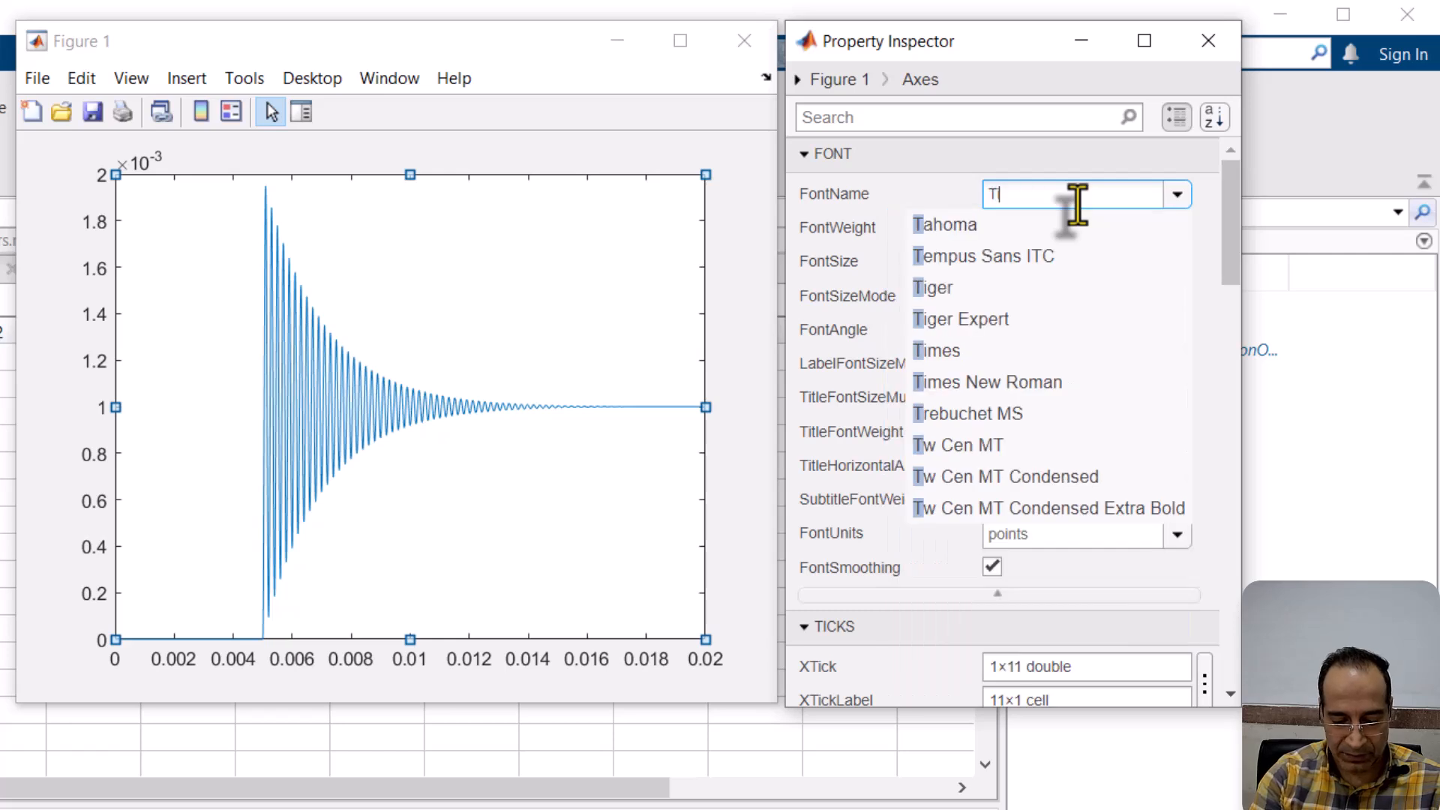
click(1052, 253)
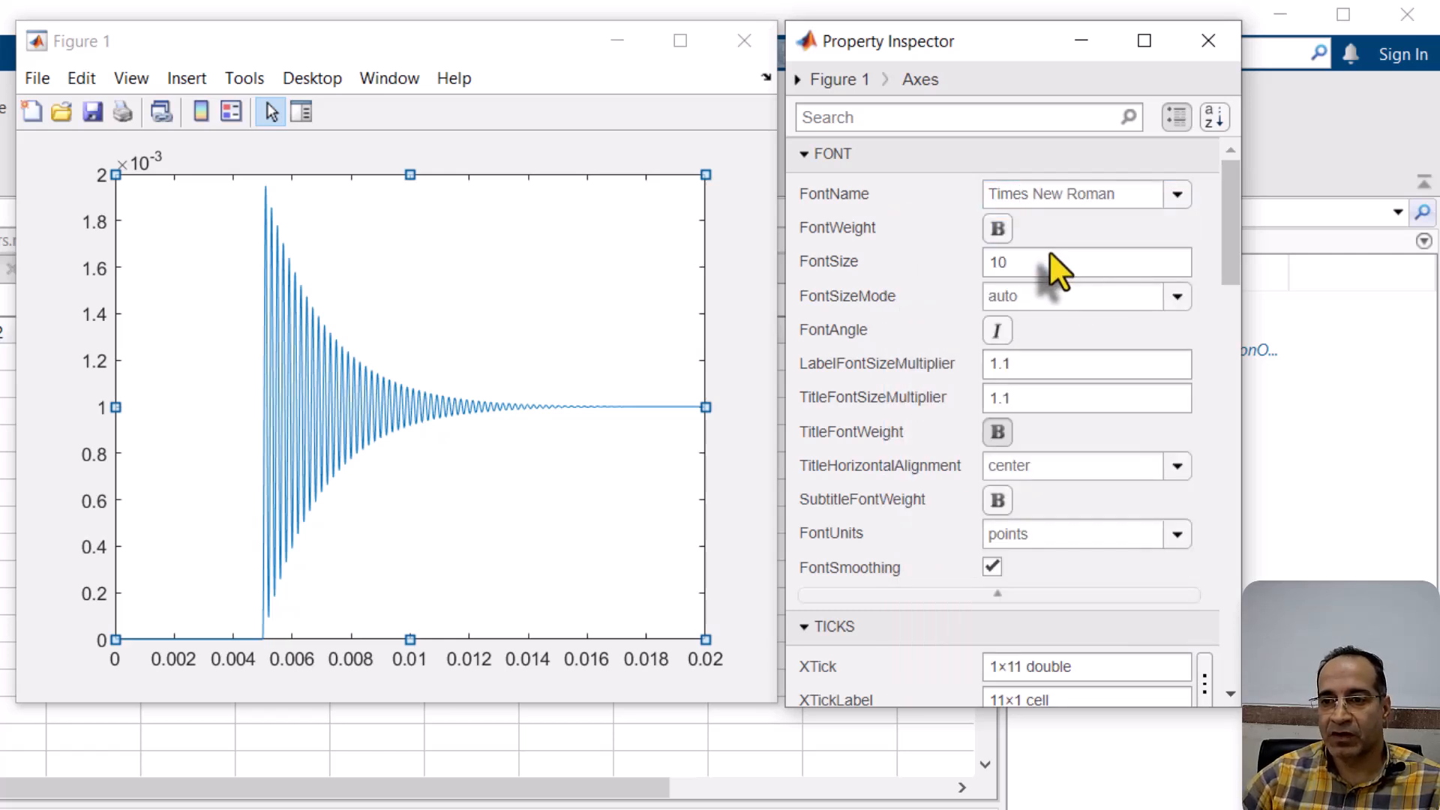
Make the axes text bold and italic with a font size of 12.
click(997, 225)
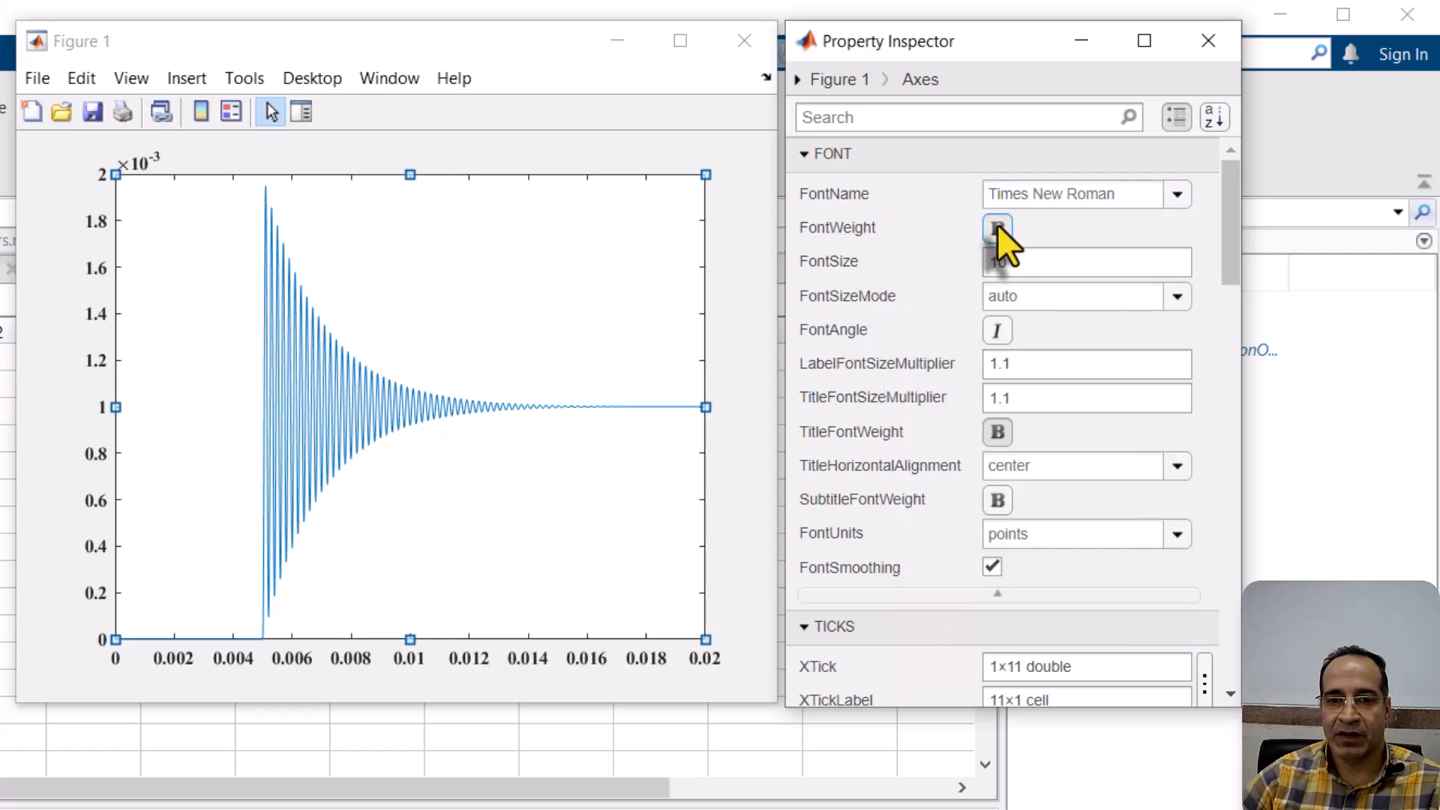
click(992, 264)
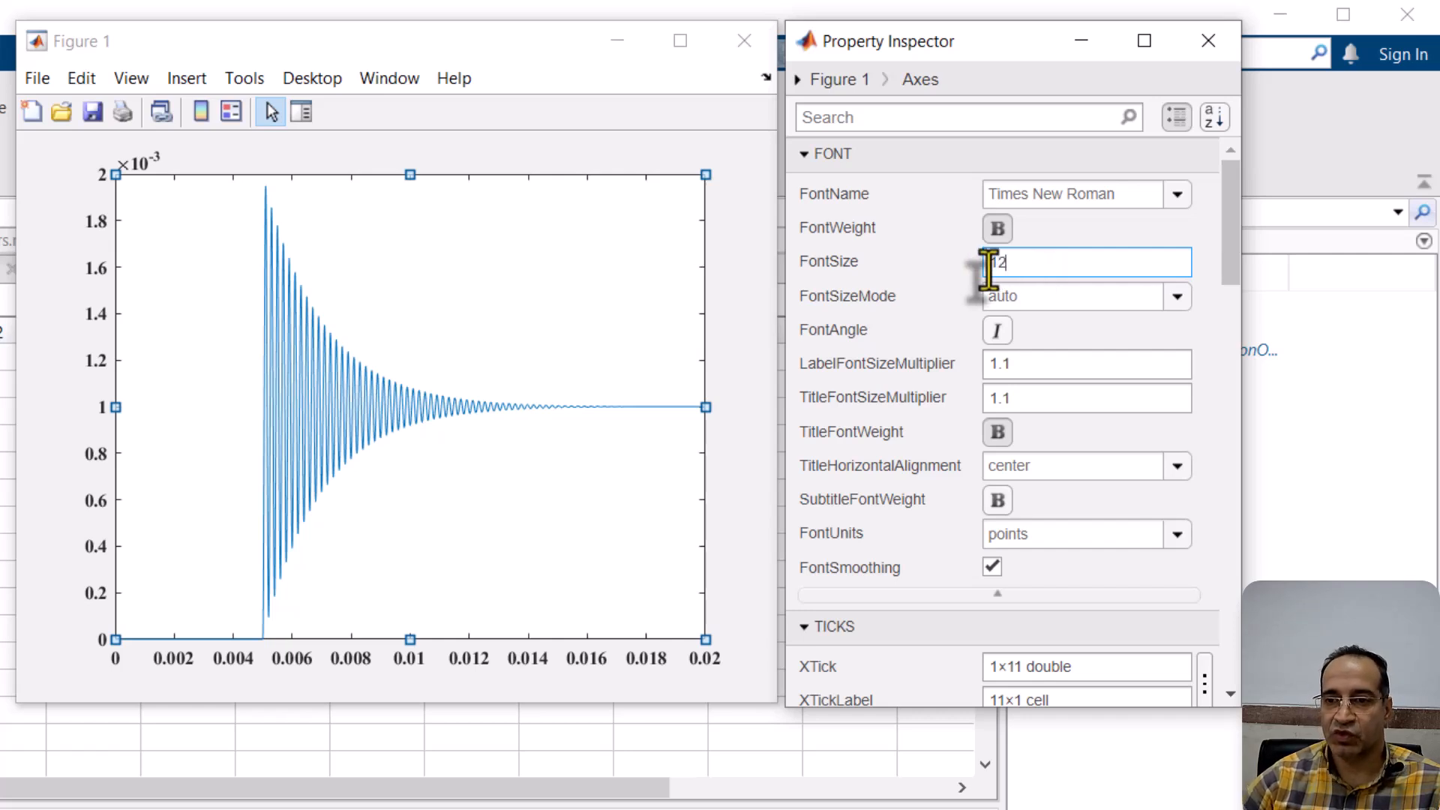
click(995, 329)
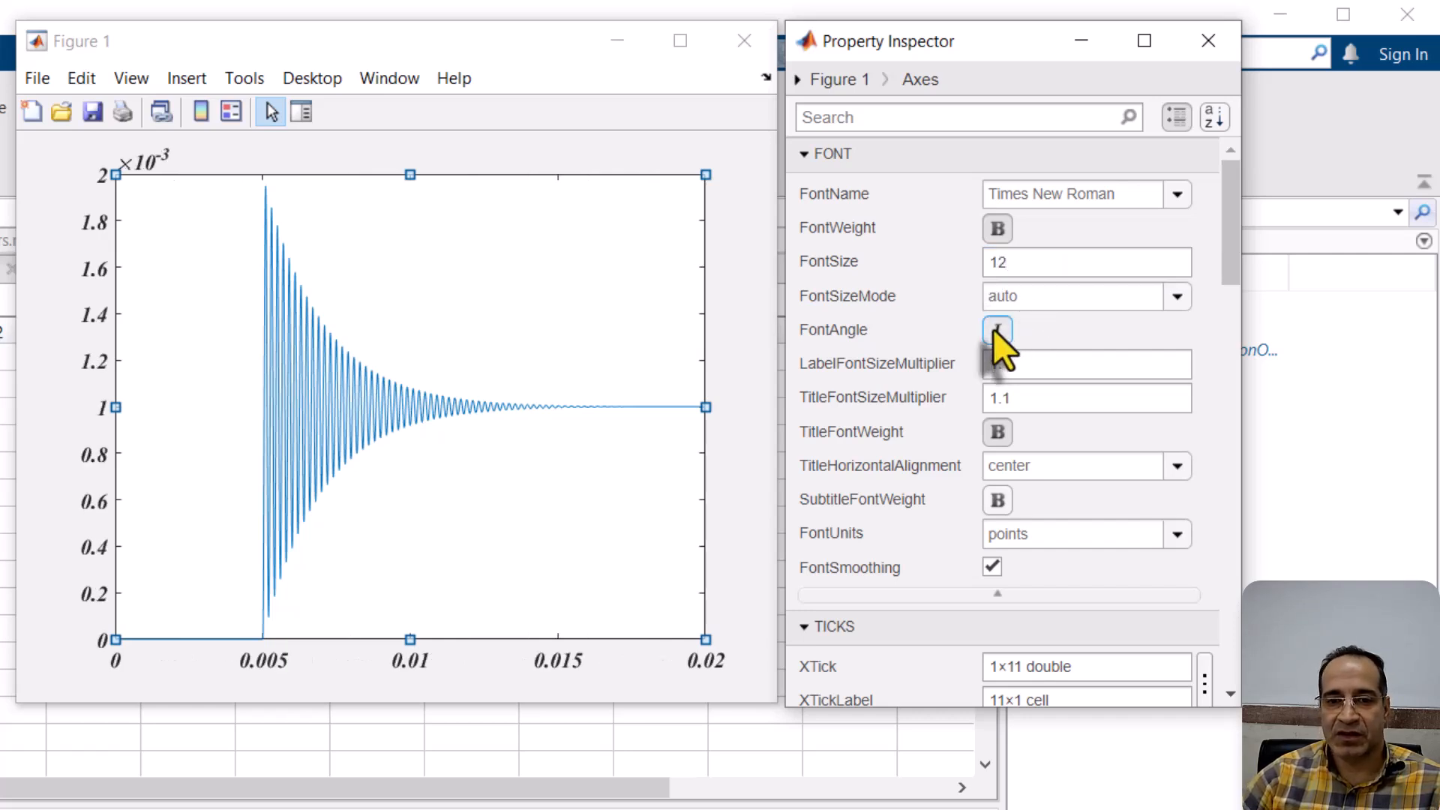
click(999, 330)
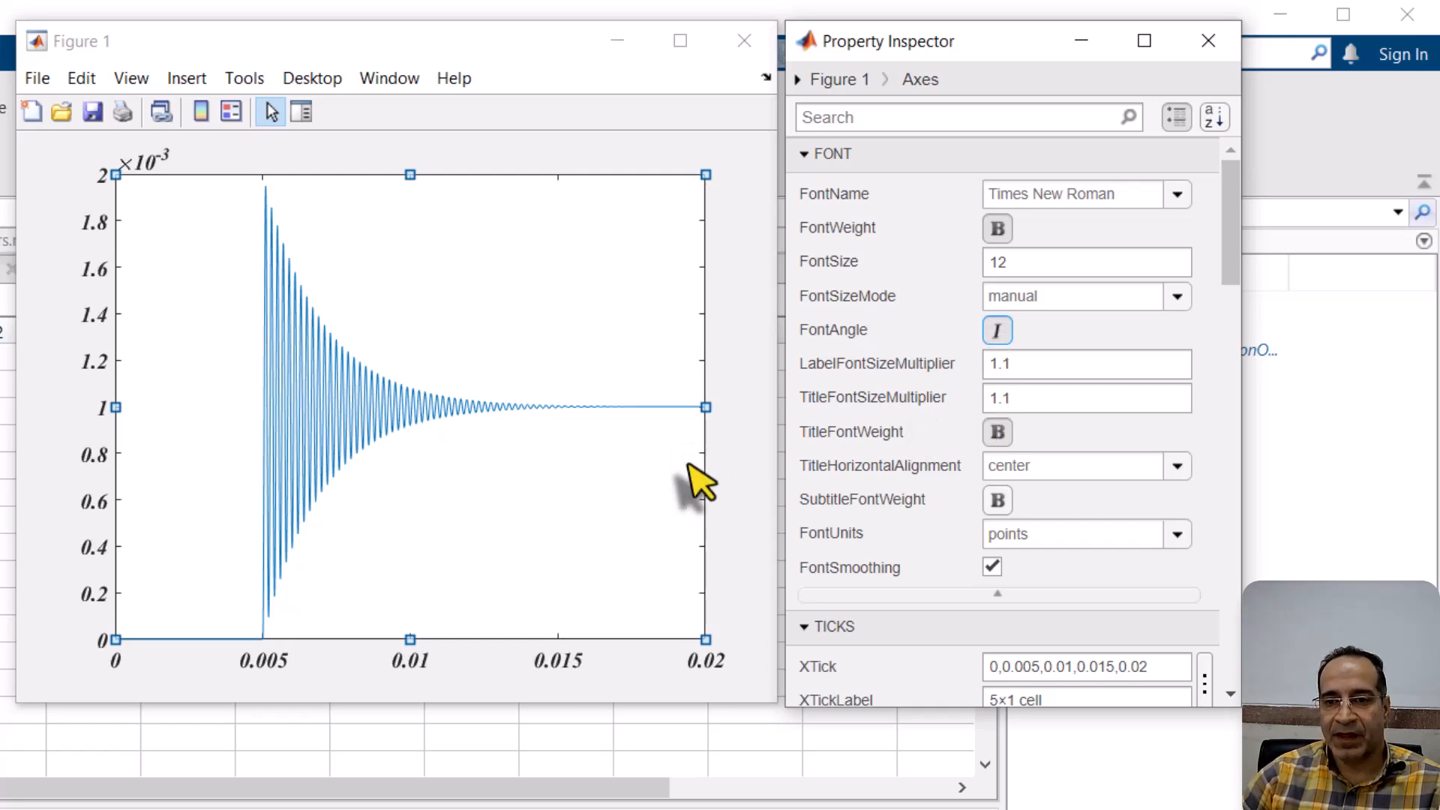
Look through the axes' tick and ruler properties and collapse the Font, Ticks, Rulers and Labels groups.
scroll(884, 555, down, 3)
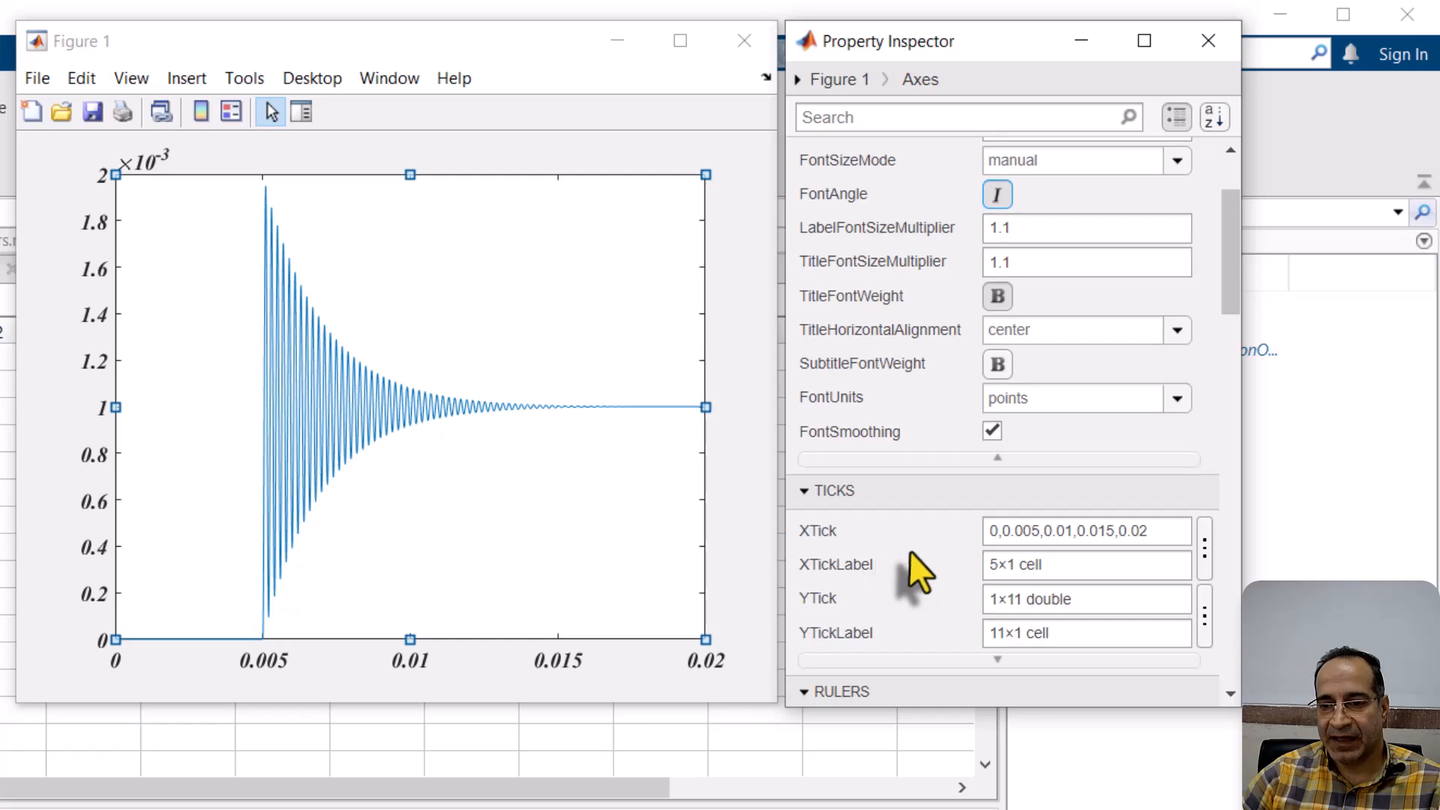
scroll(910, 548, down, 3)
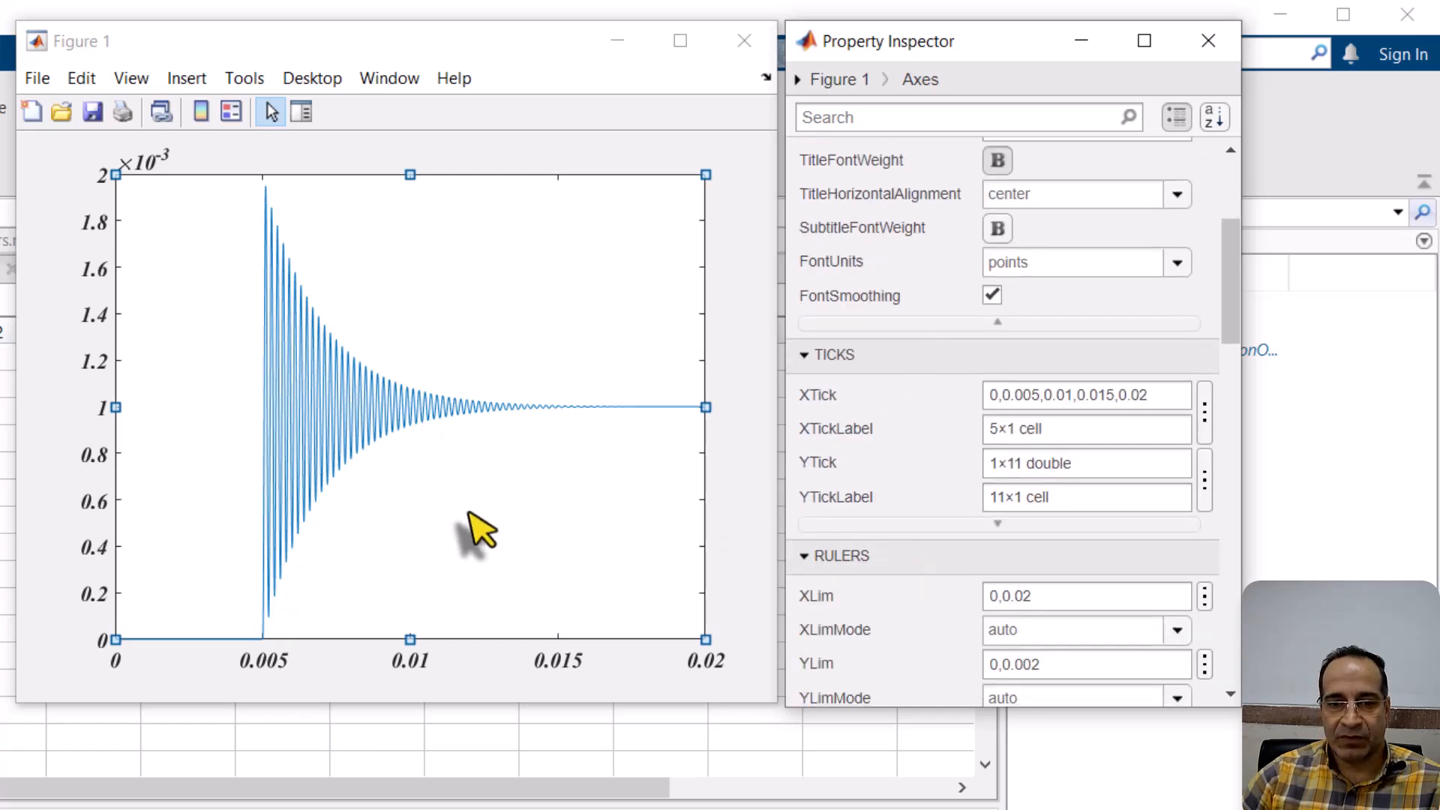
click(472, 517)
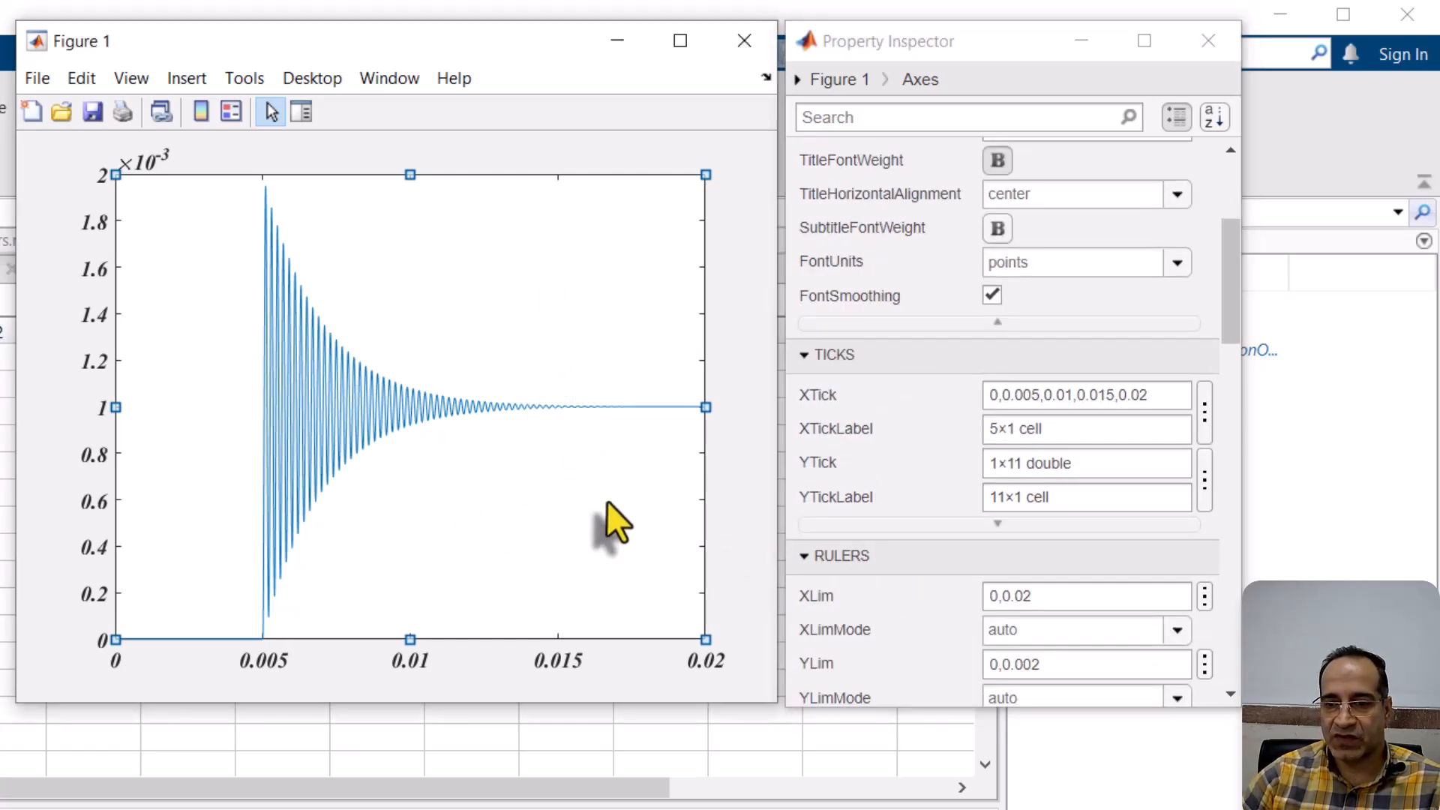
scroll(831, 229, up, 5)
click(806, 171)
click(804, 154)
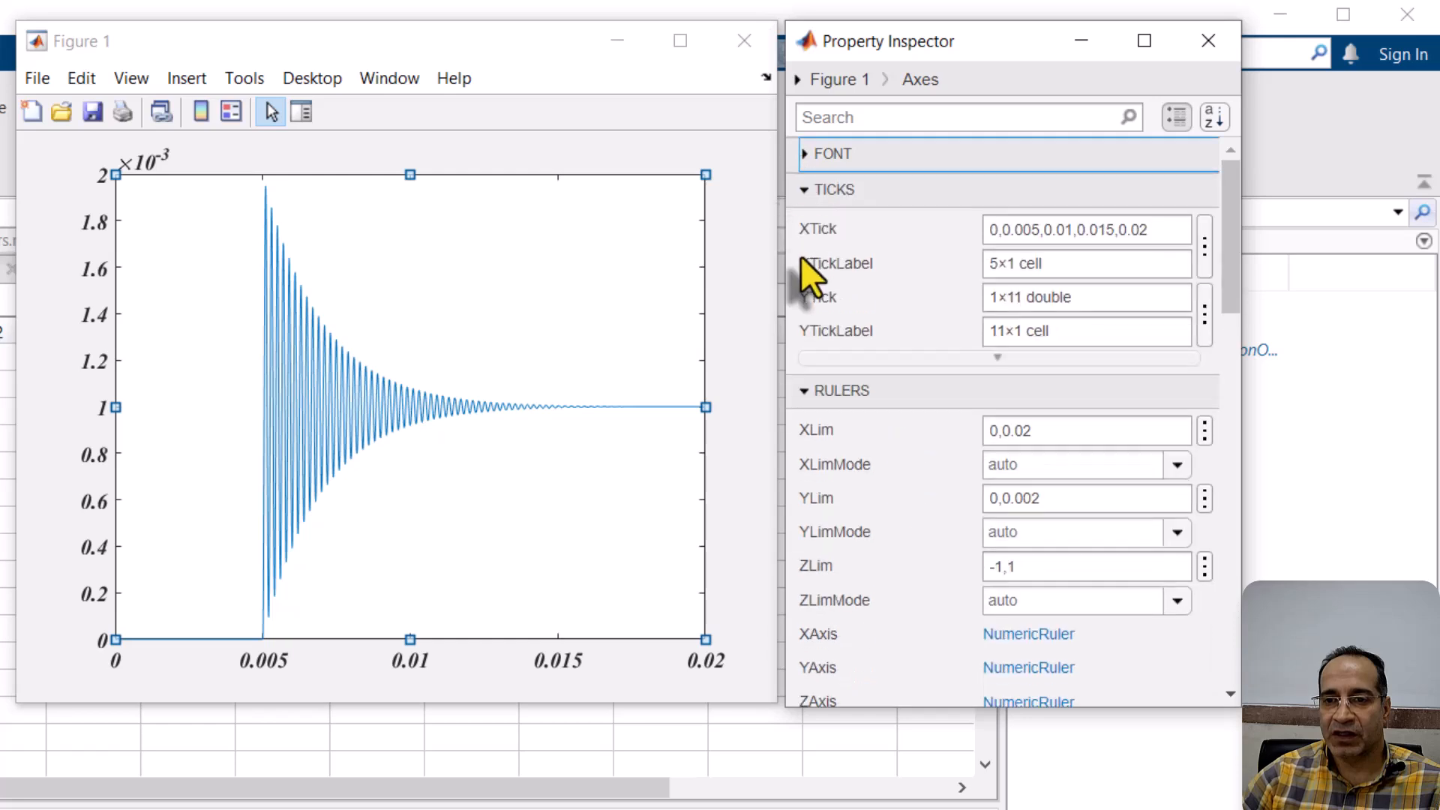
click(802, 191)
click(803, 223)
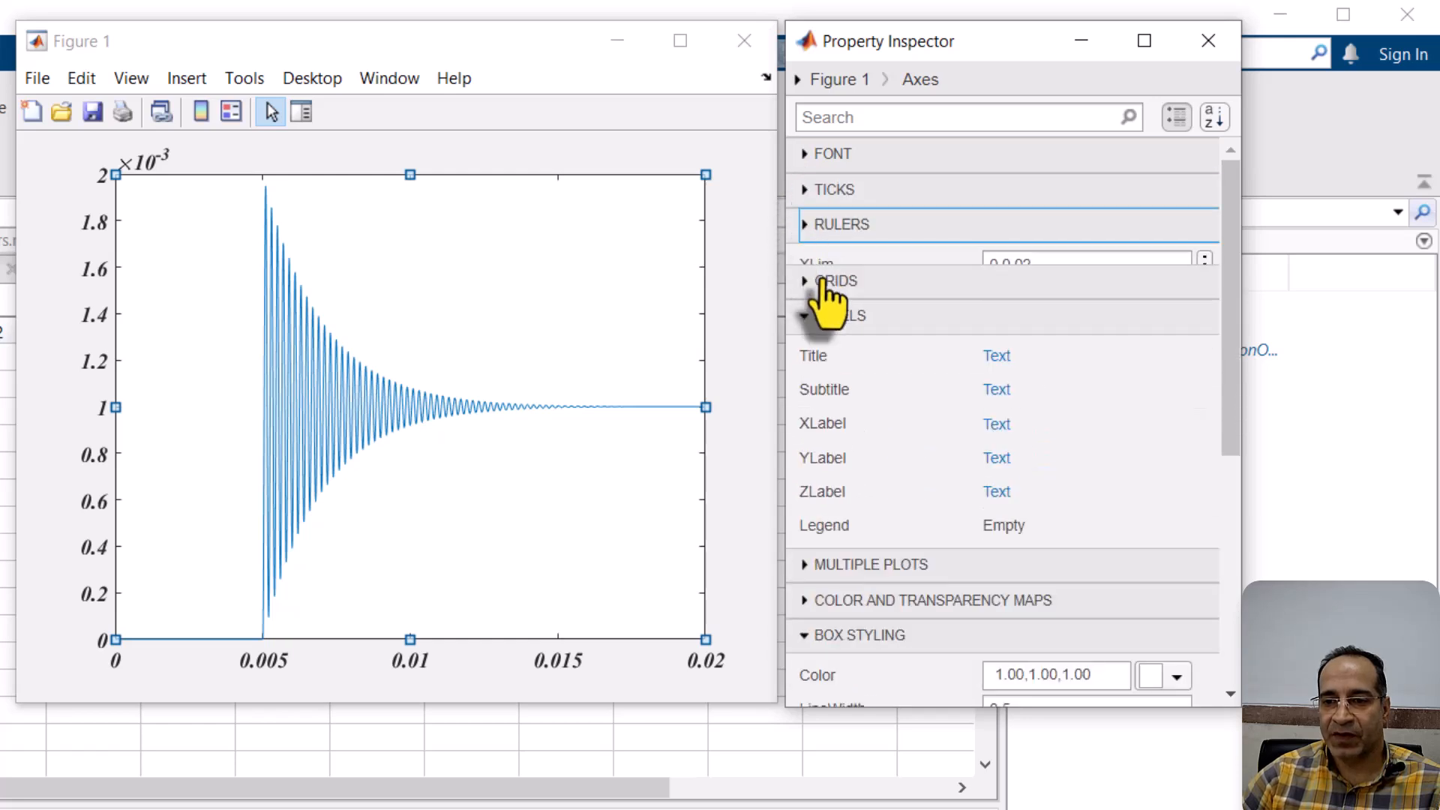
click(804, 295)
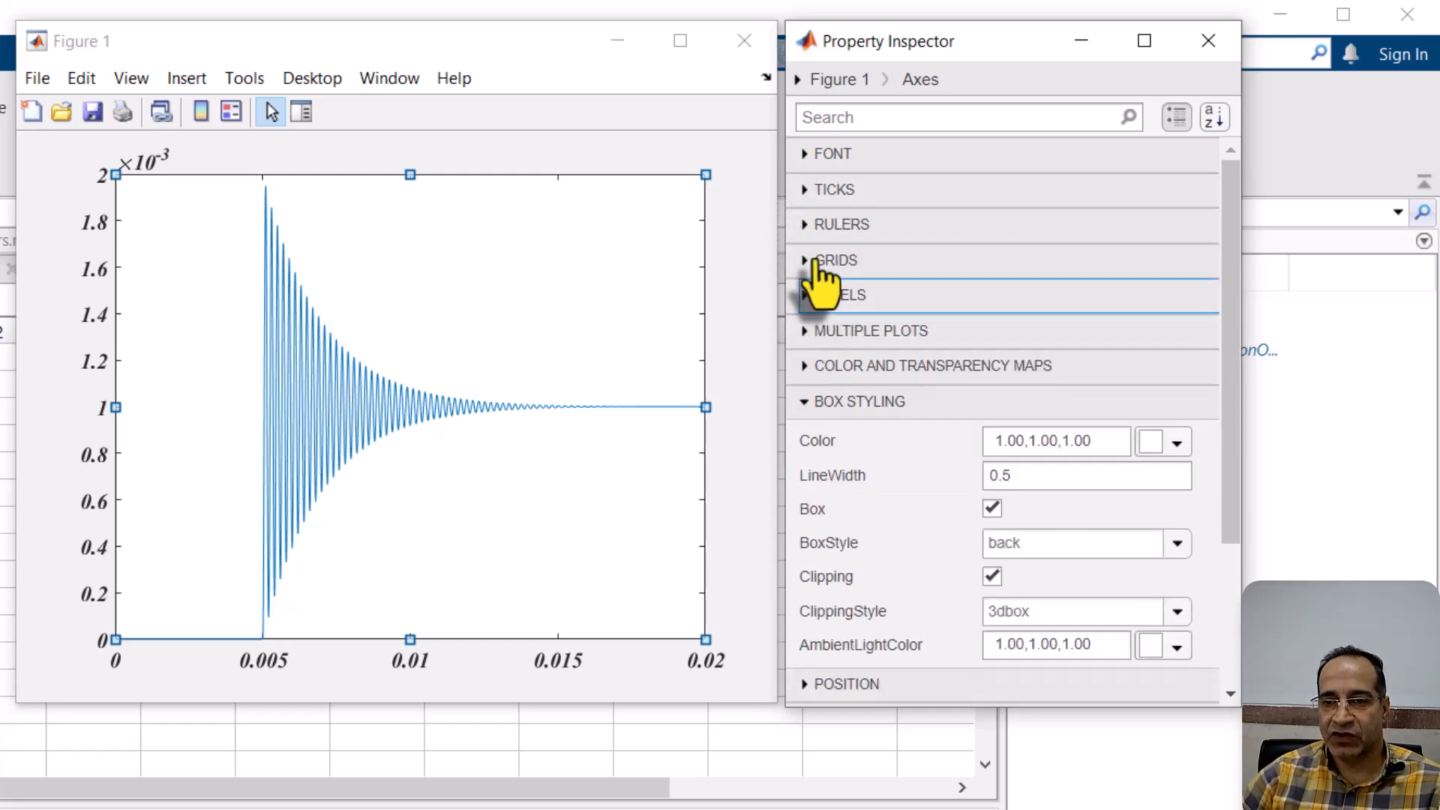
Enable the X and Y grid lines of the axes and collapse the Grids group.
click(810, 261)
click(991, 298)
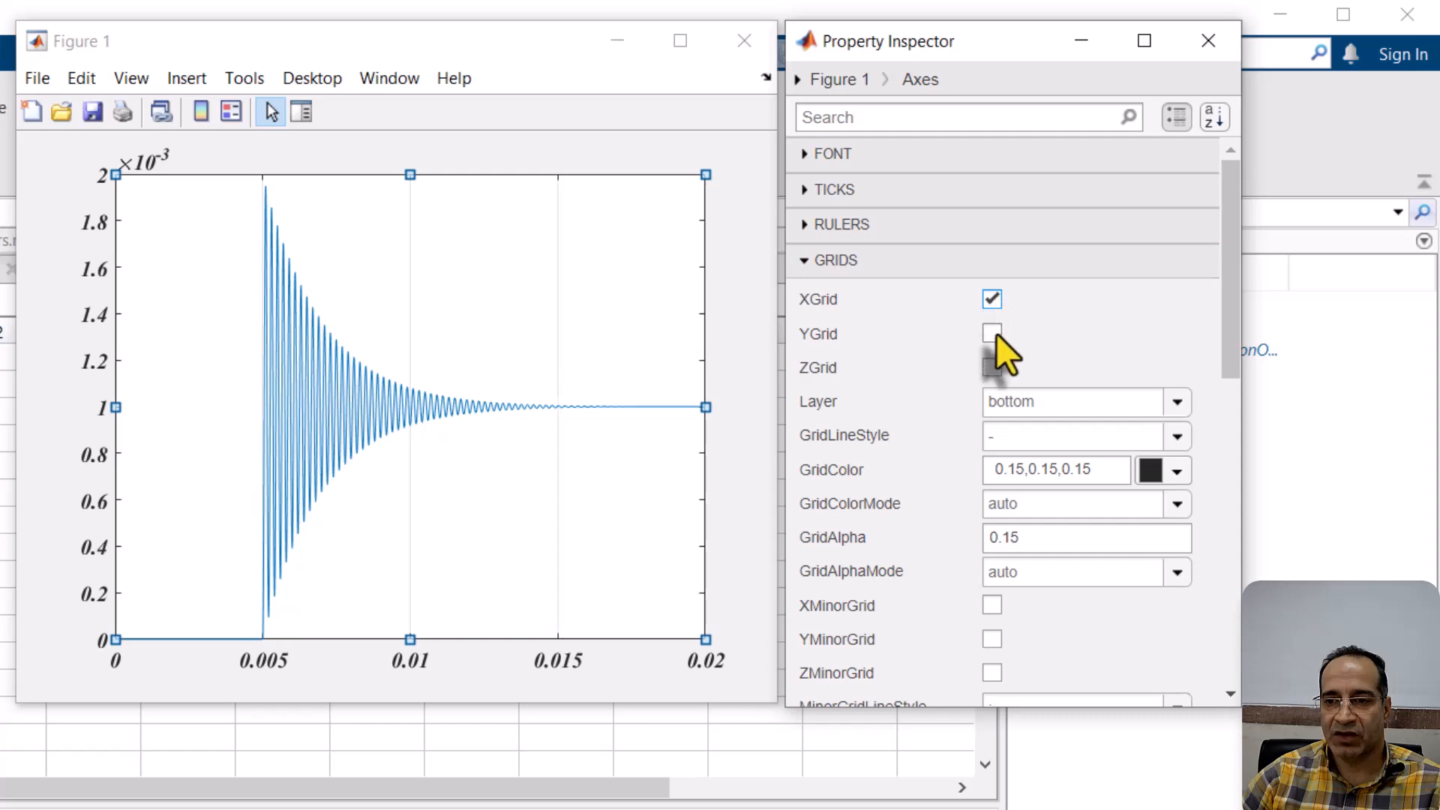
click(992, 333)
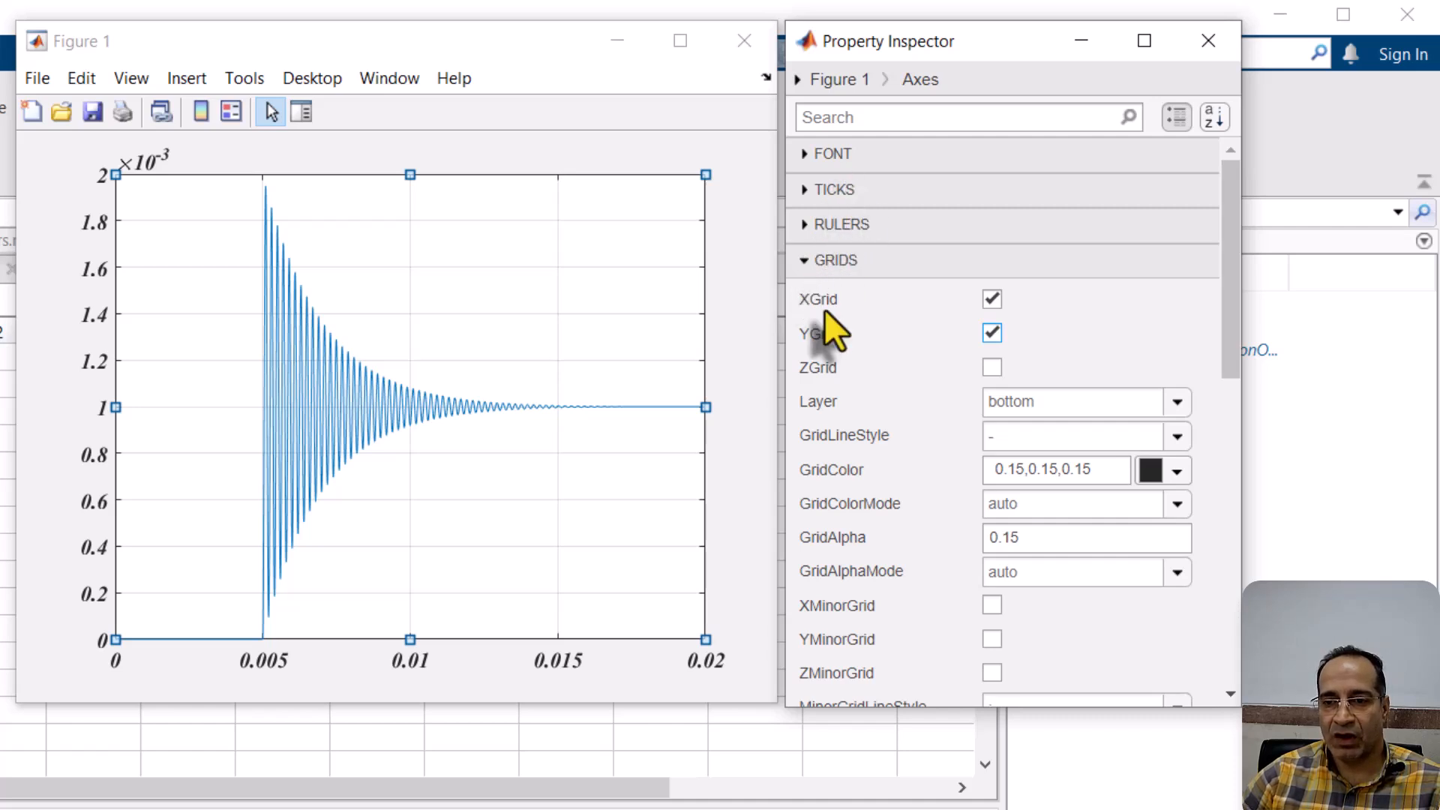
click(808, 258)
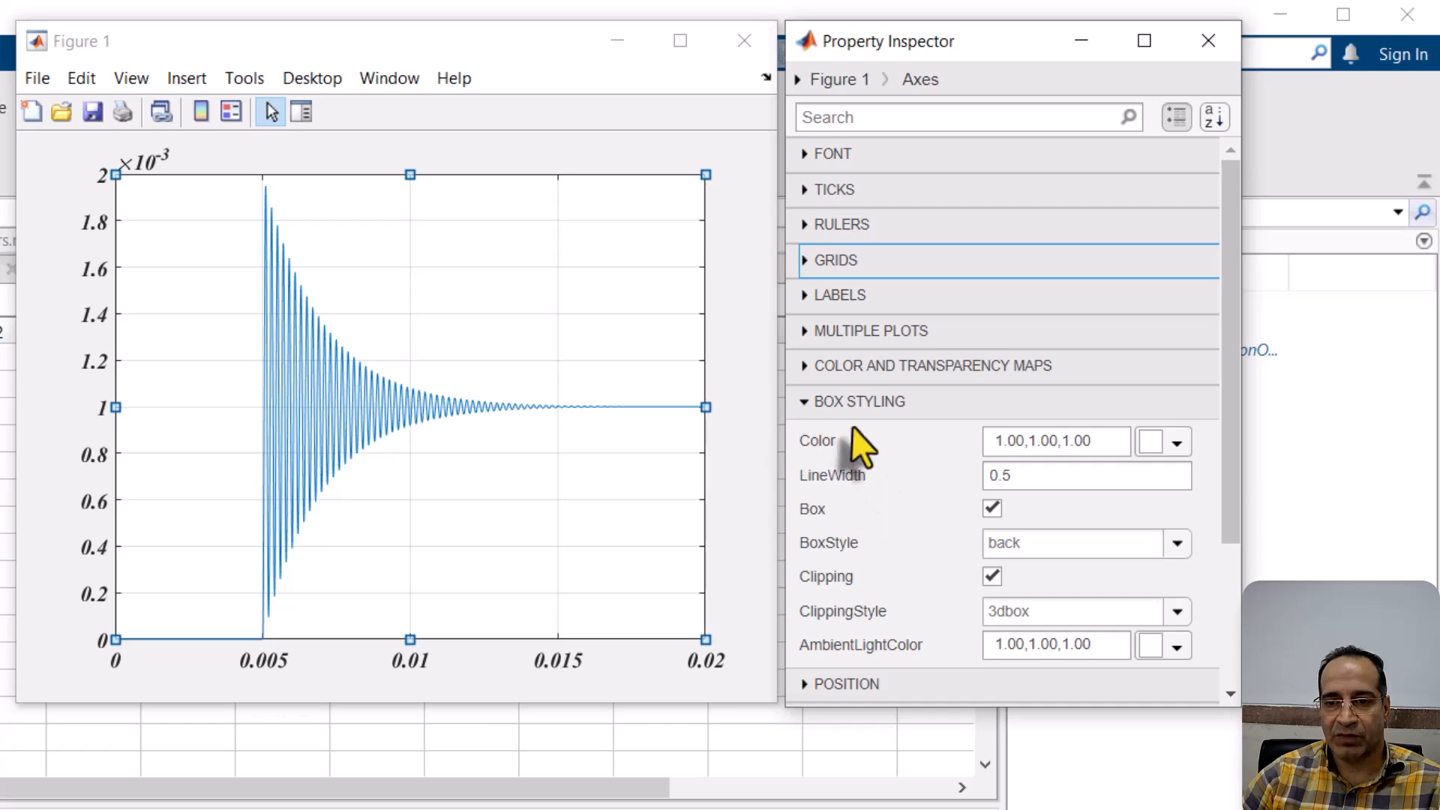
Try a black background colour for the axes and restore it to white.
click(1149, 441)
click(1072, 414)
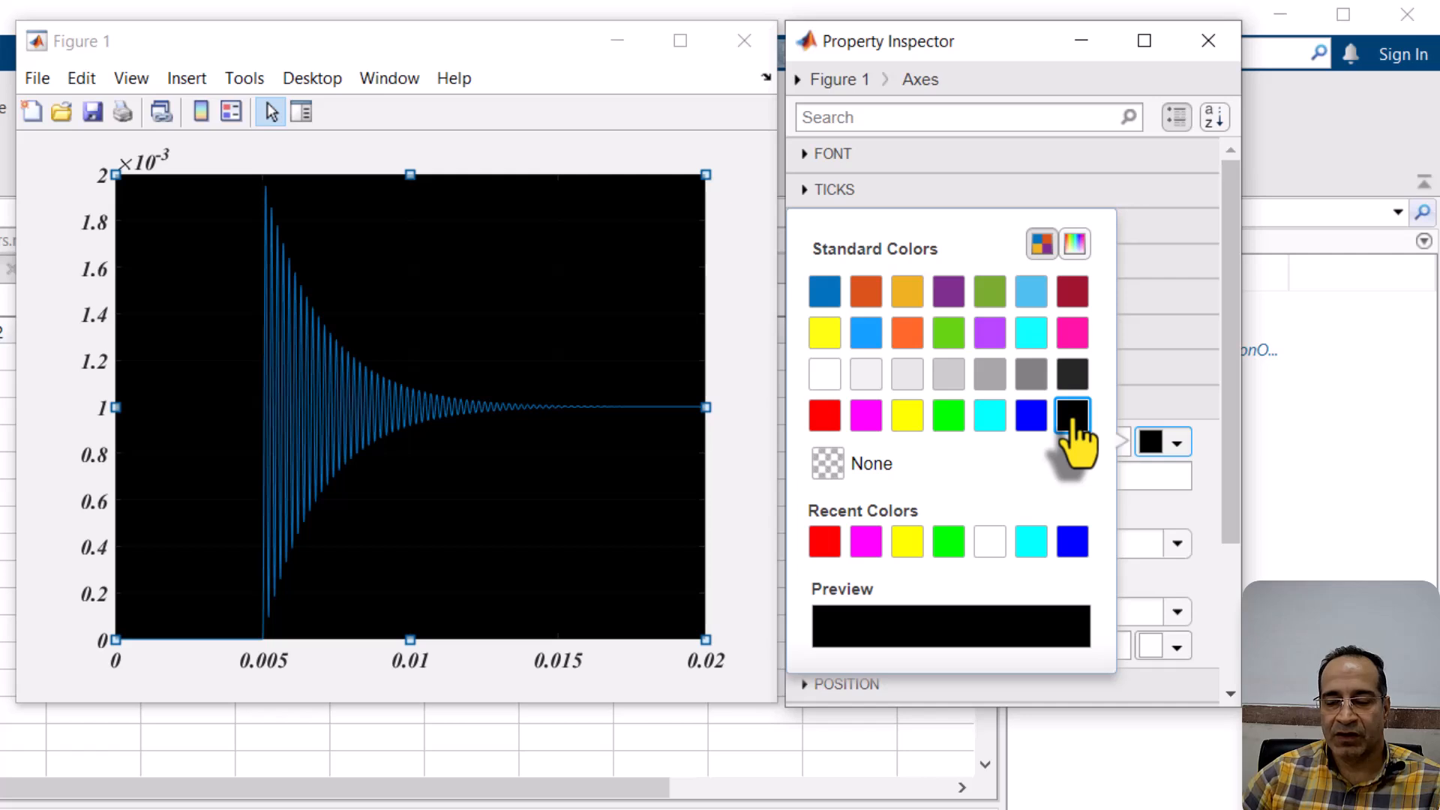
click(825, 374)
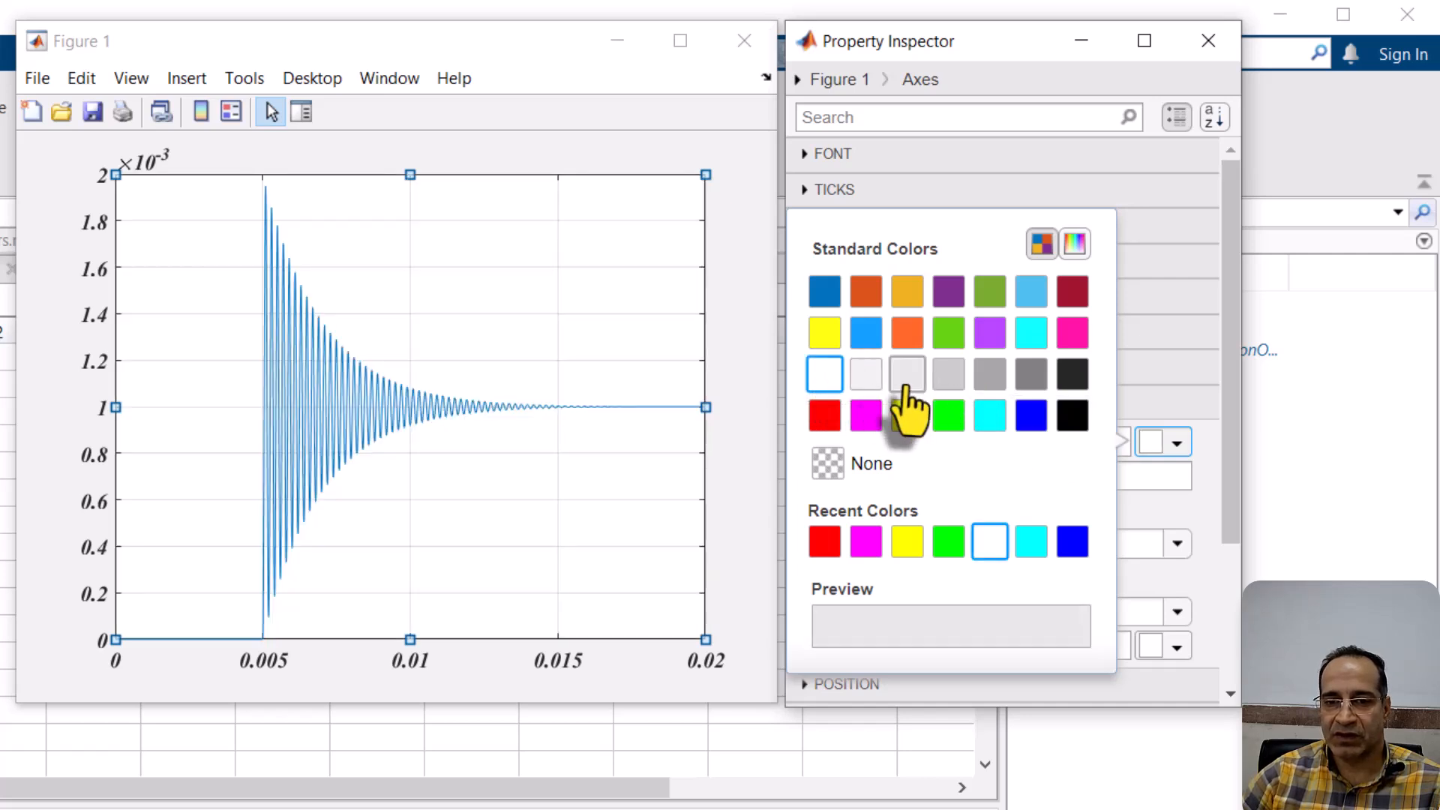
click(1205, 459)
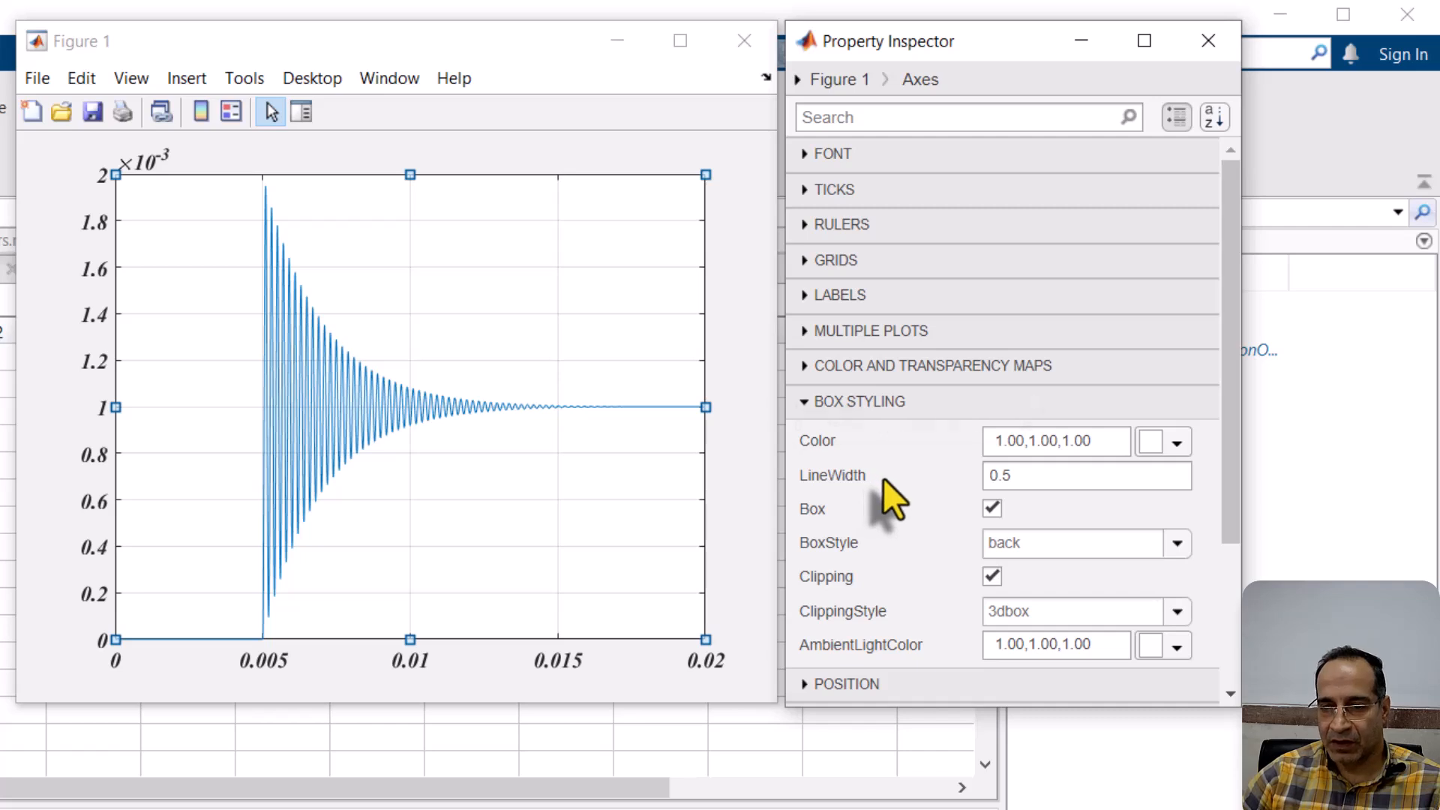
Set the axes' box line width to 1 and collapse the Box Styling group.
click(1043, 477)
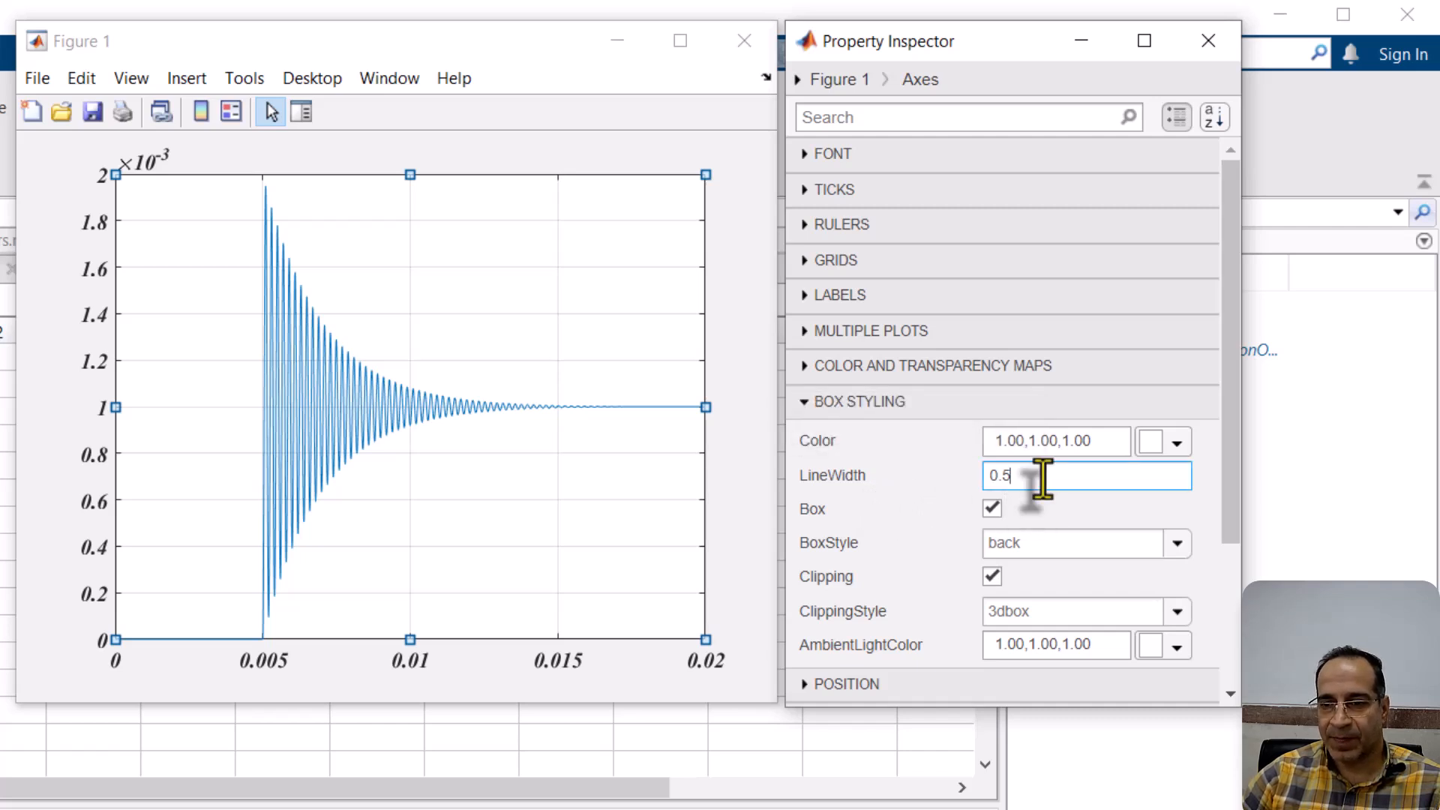
double_click(978, 475)
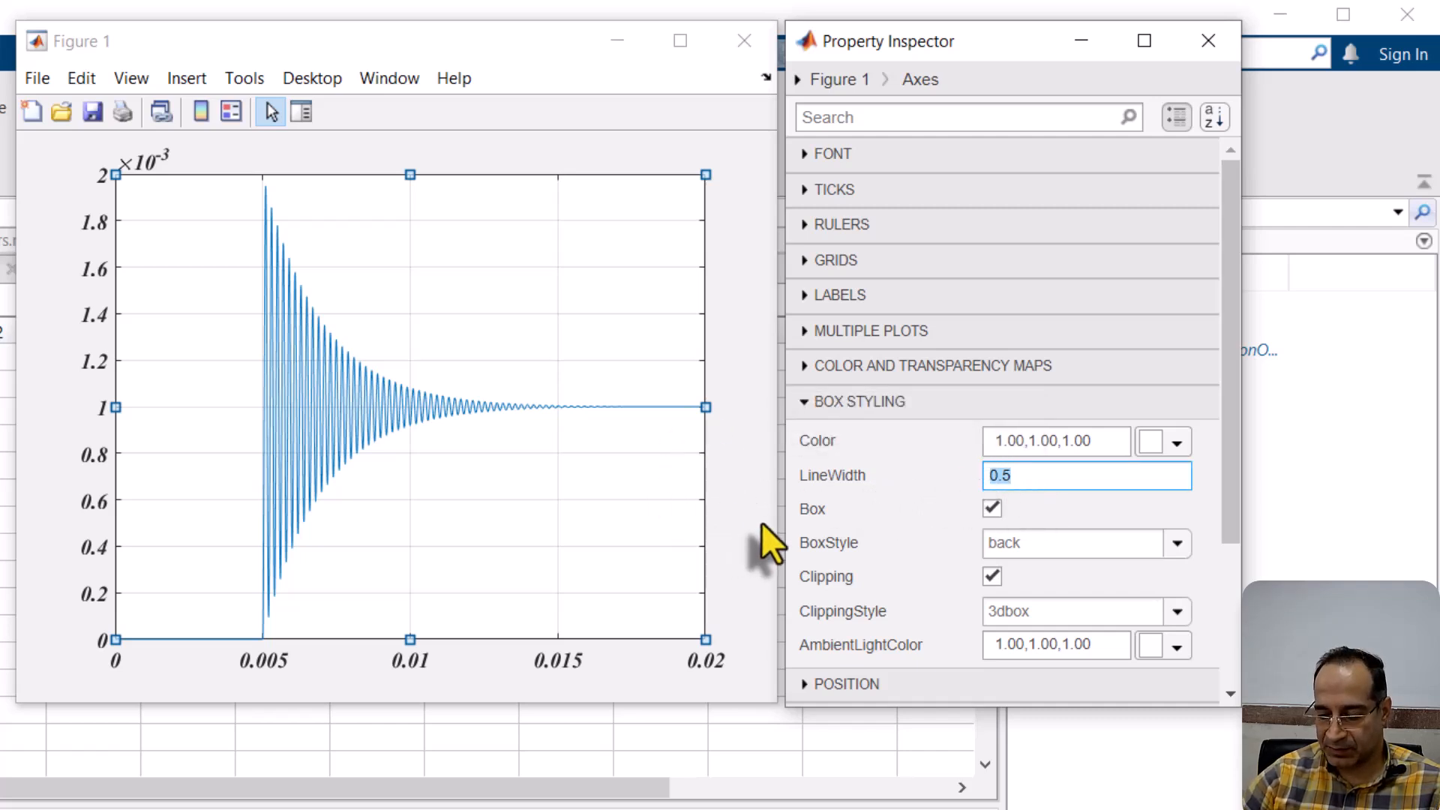
click(911, 492)
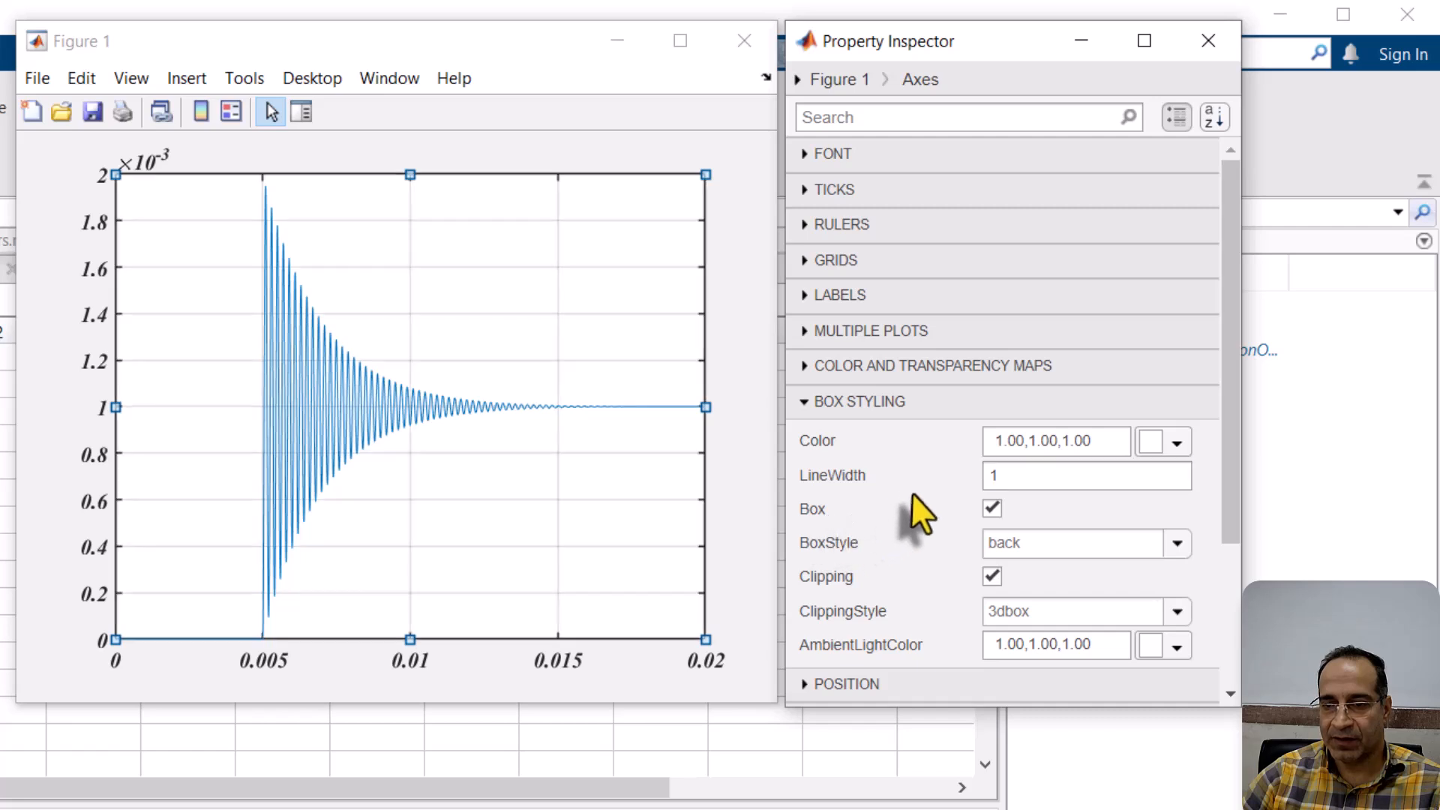
scroll(950, 589, down, 3)
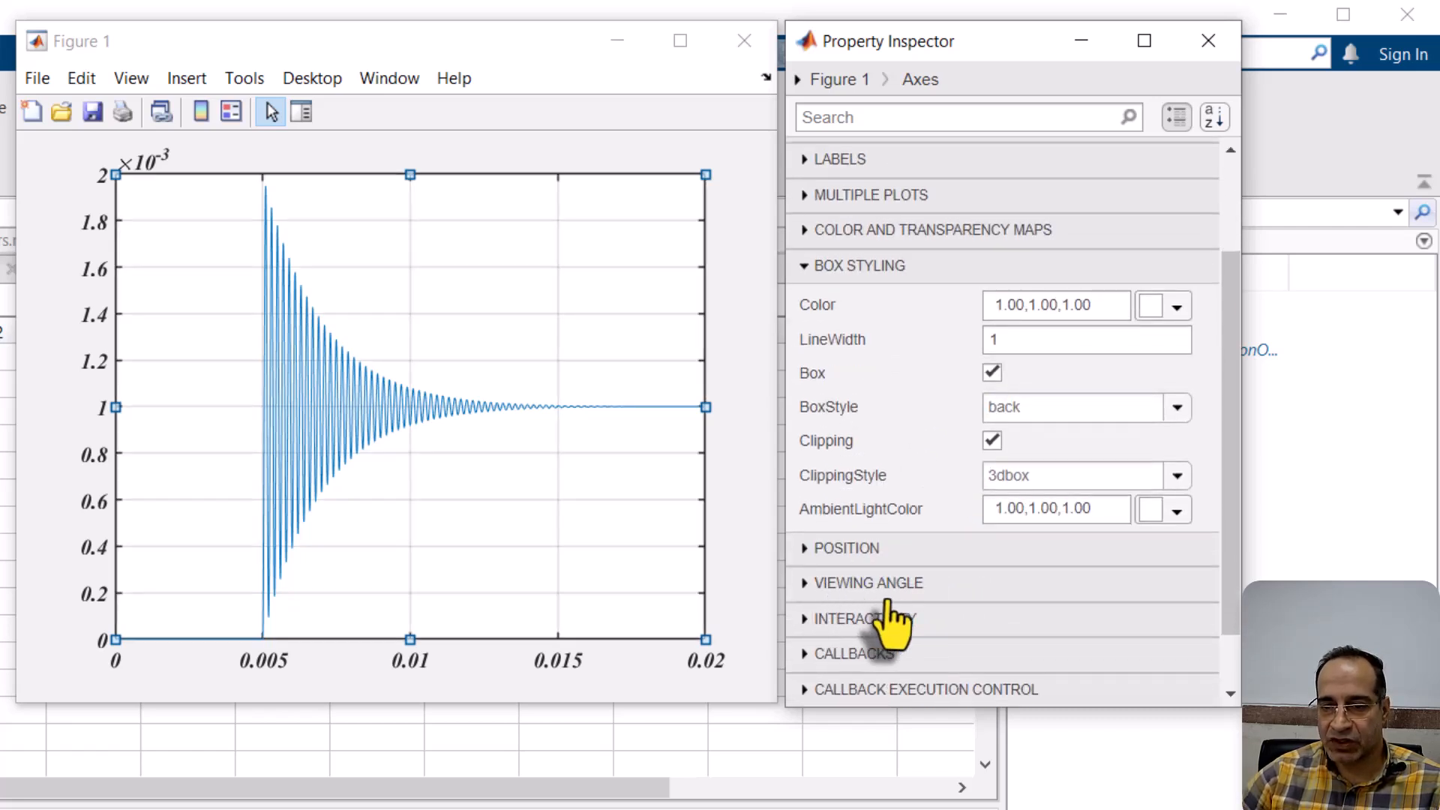
scroll(906, 653, down, 2)
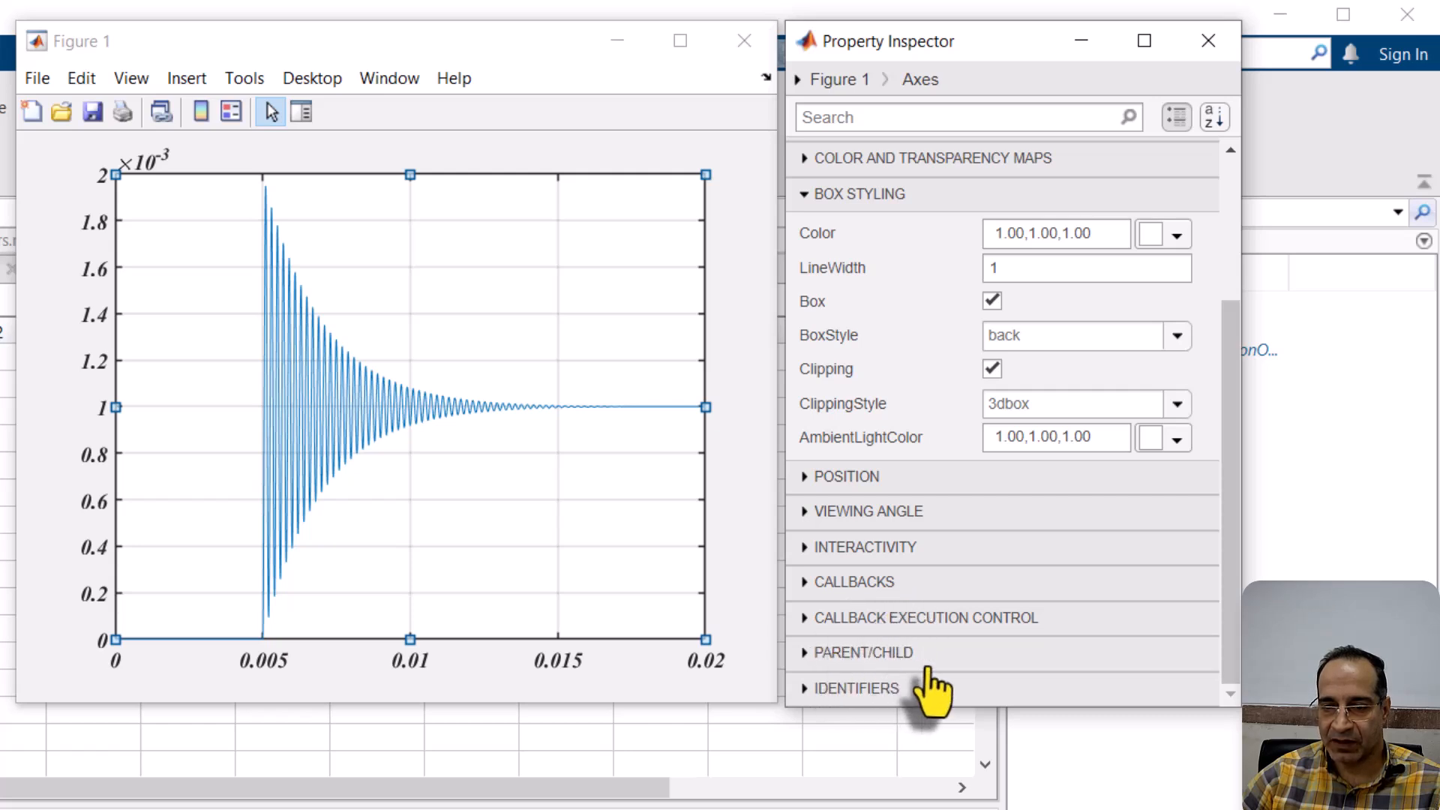
scroll(930, 675, up, 5)
click(816, 402)
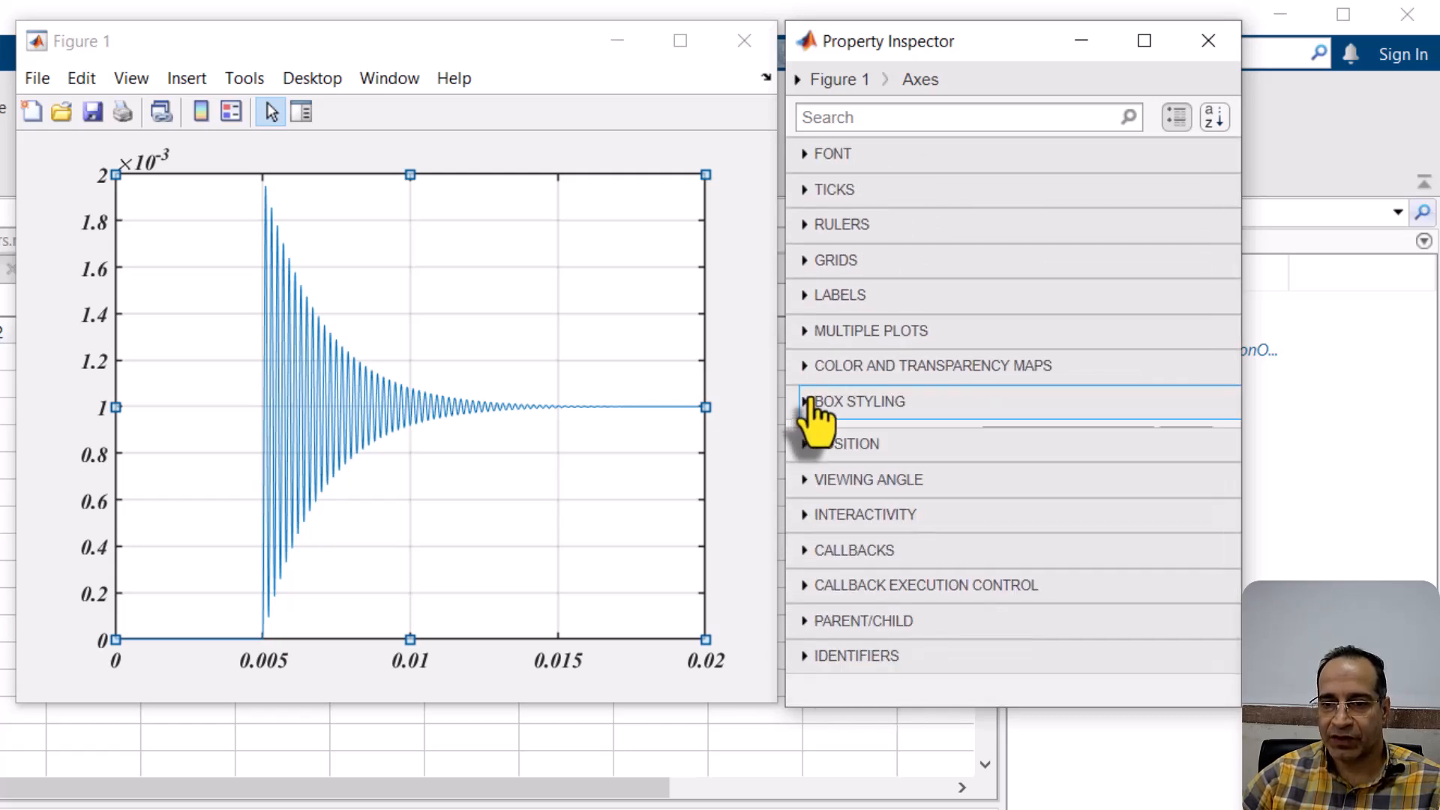
Open the text properties of the axes title and set its interpreter to none.
click(809, 295)
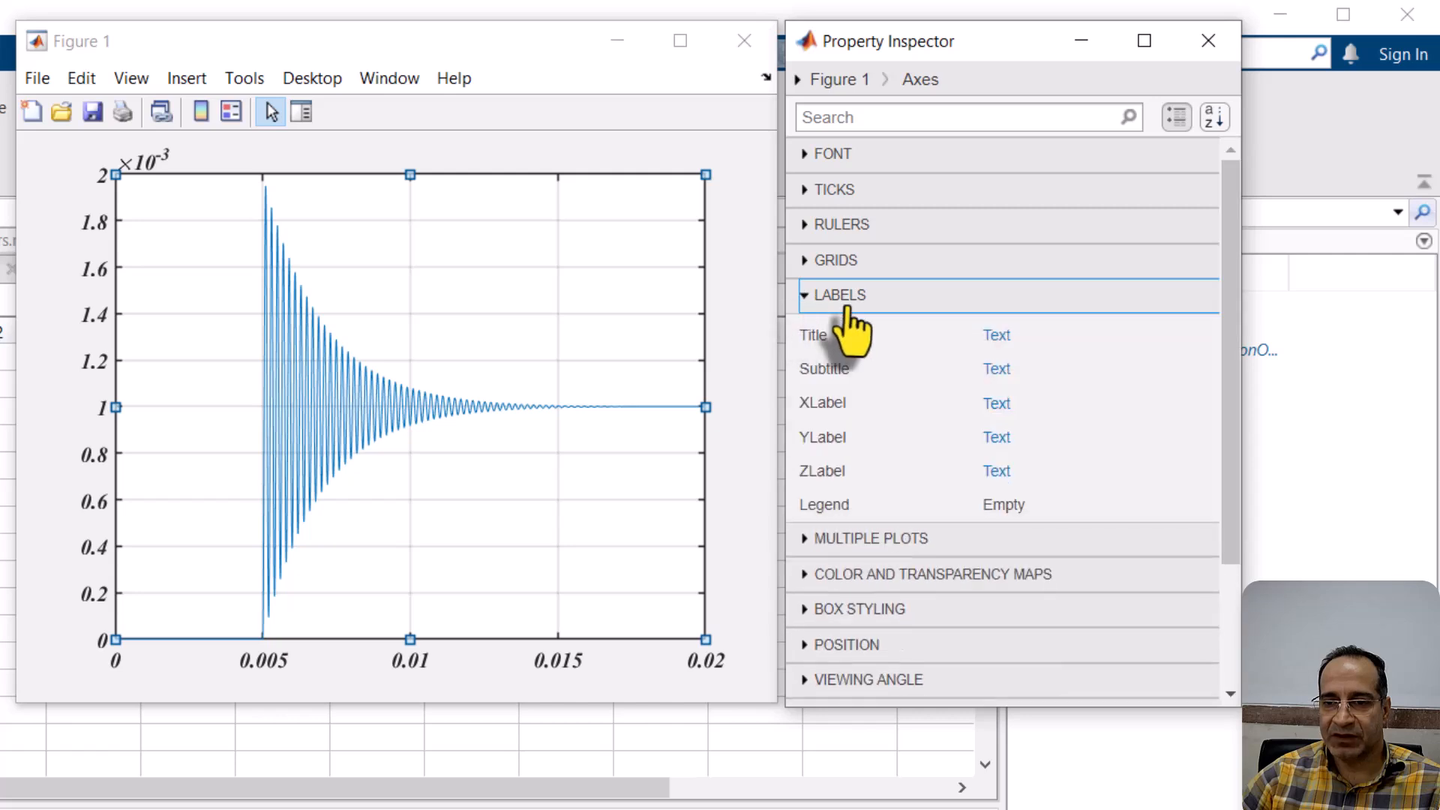
click(996, 337)
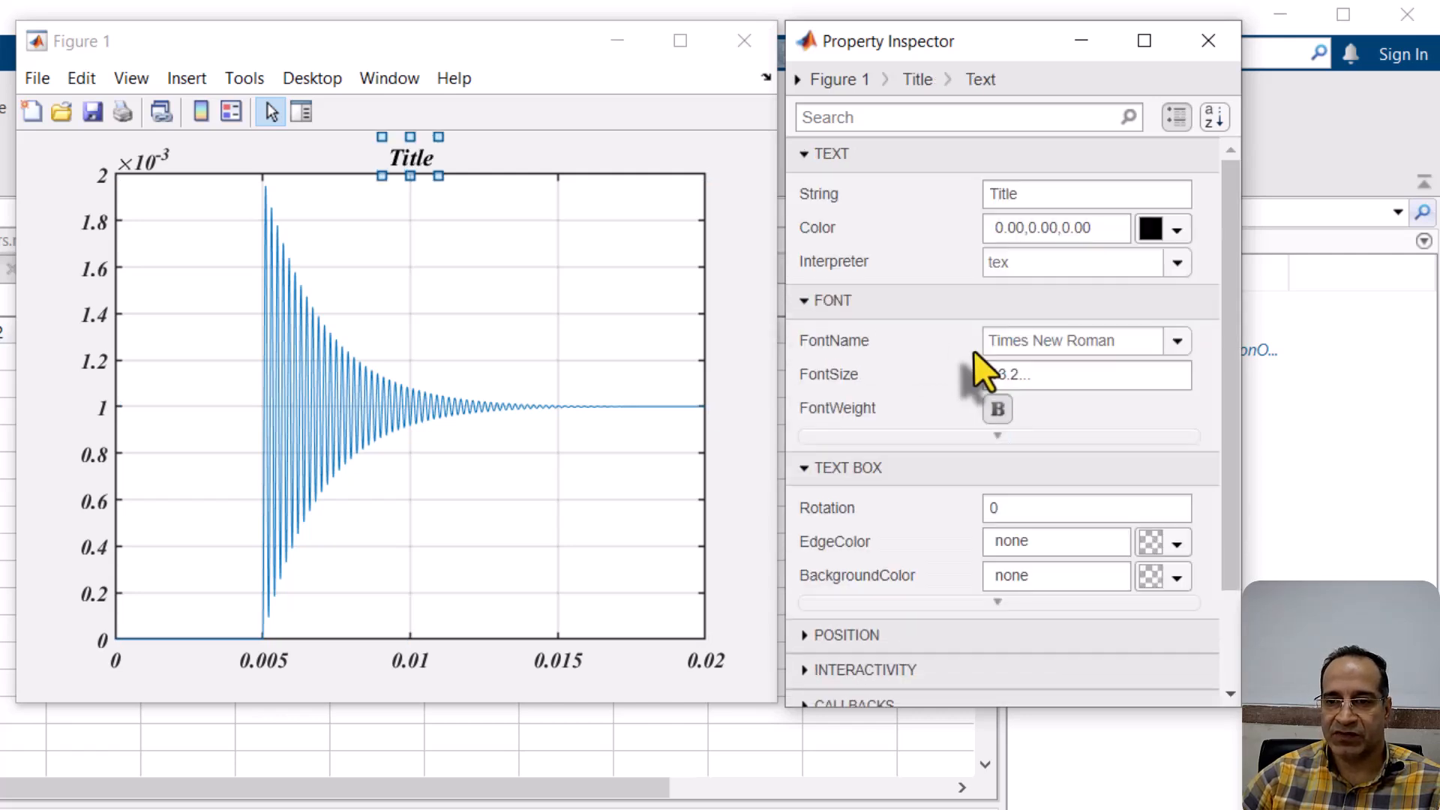
click(1177, 264)
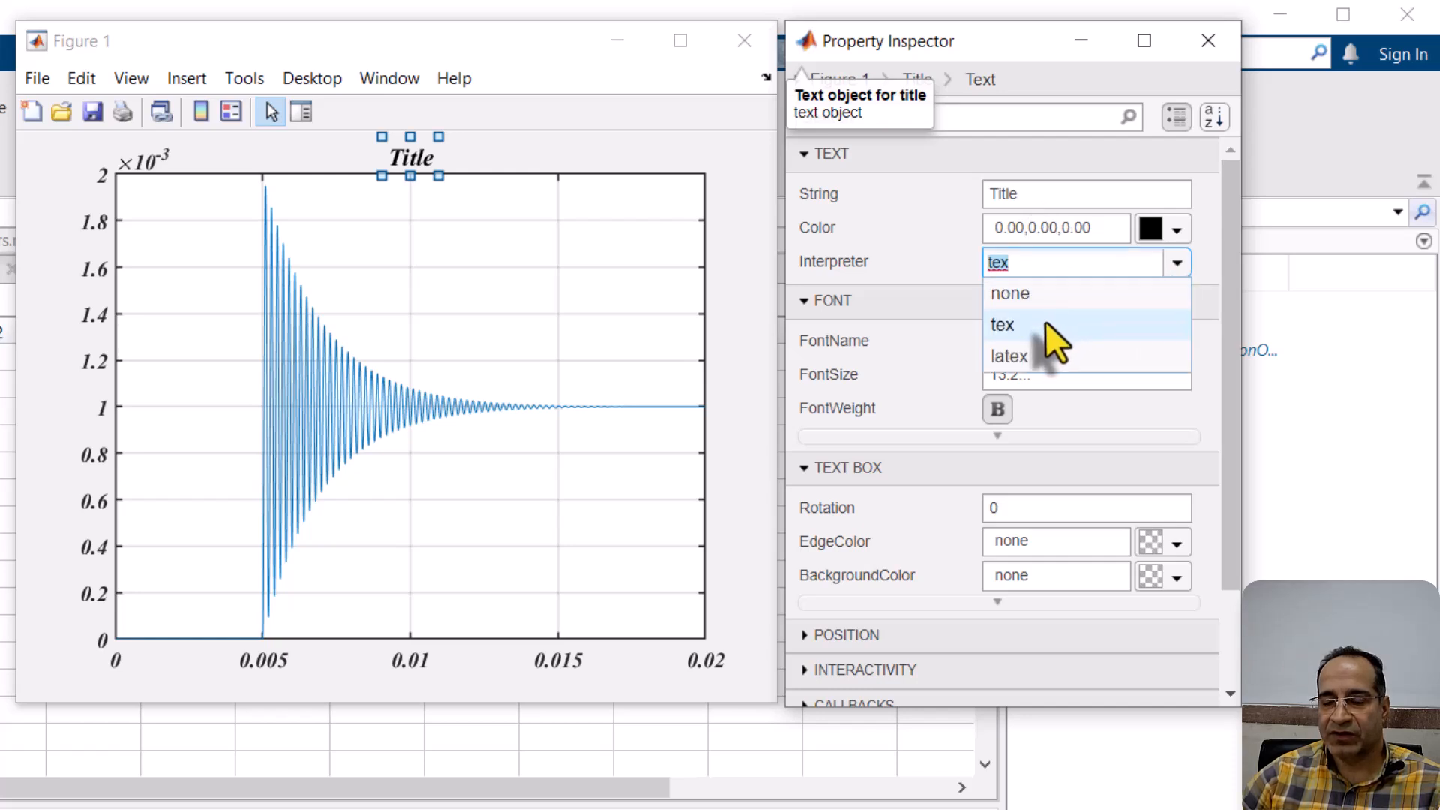
click(1051, 294)
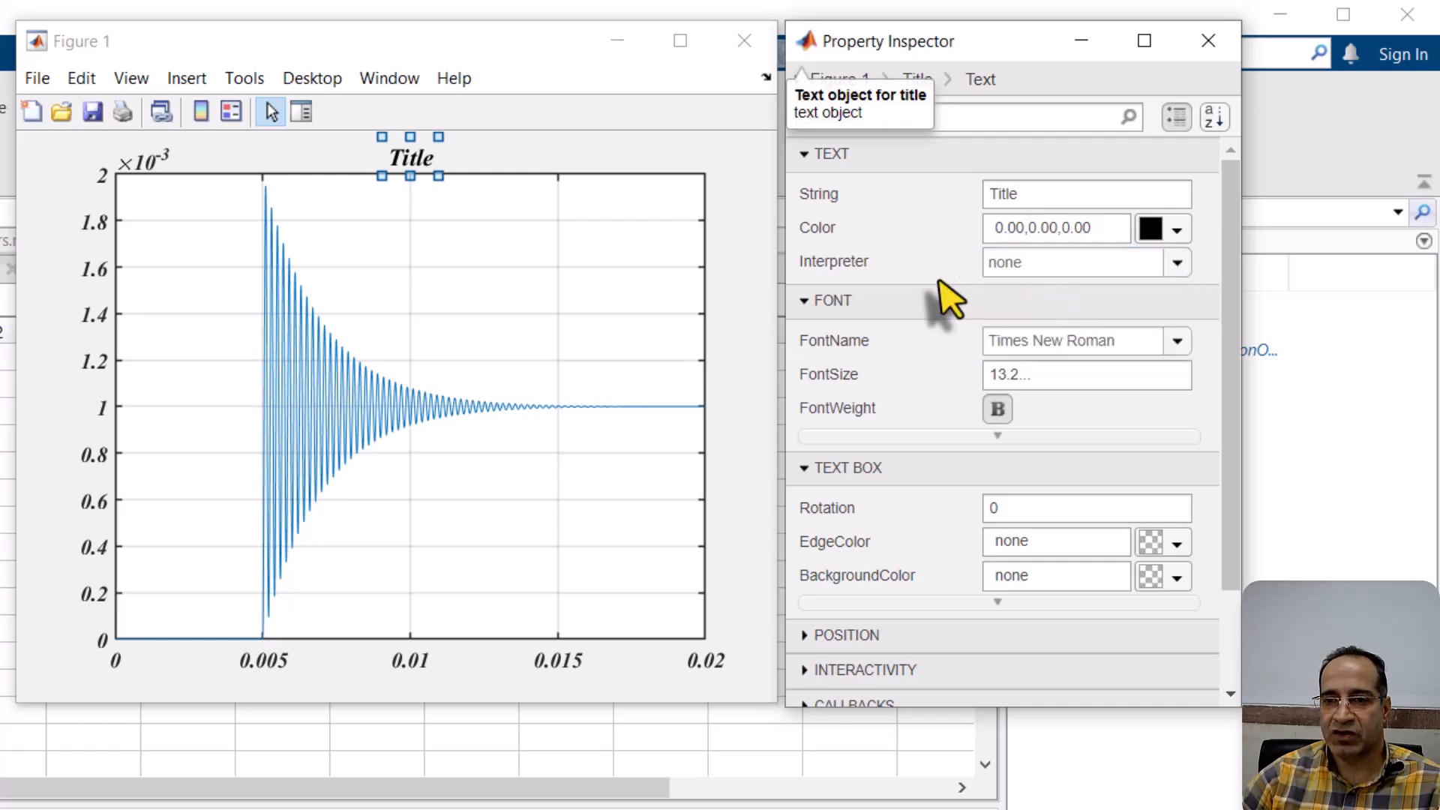
Change the plot title's text to "Inductor current".
click(1037, 196)
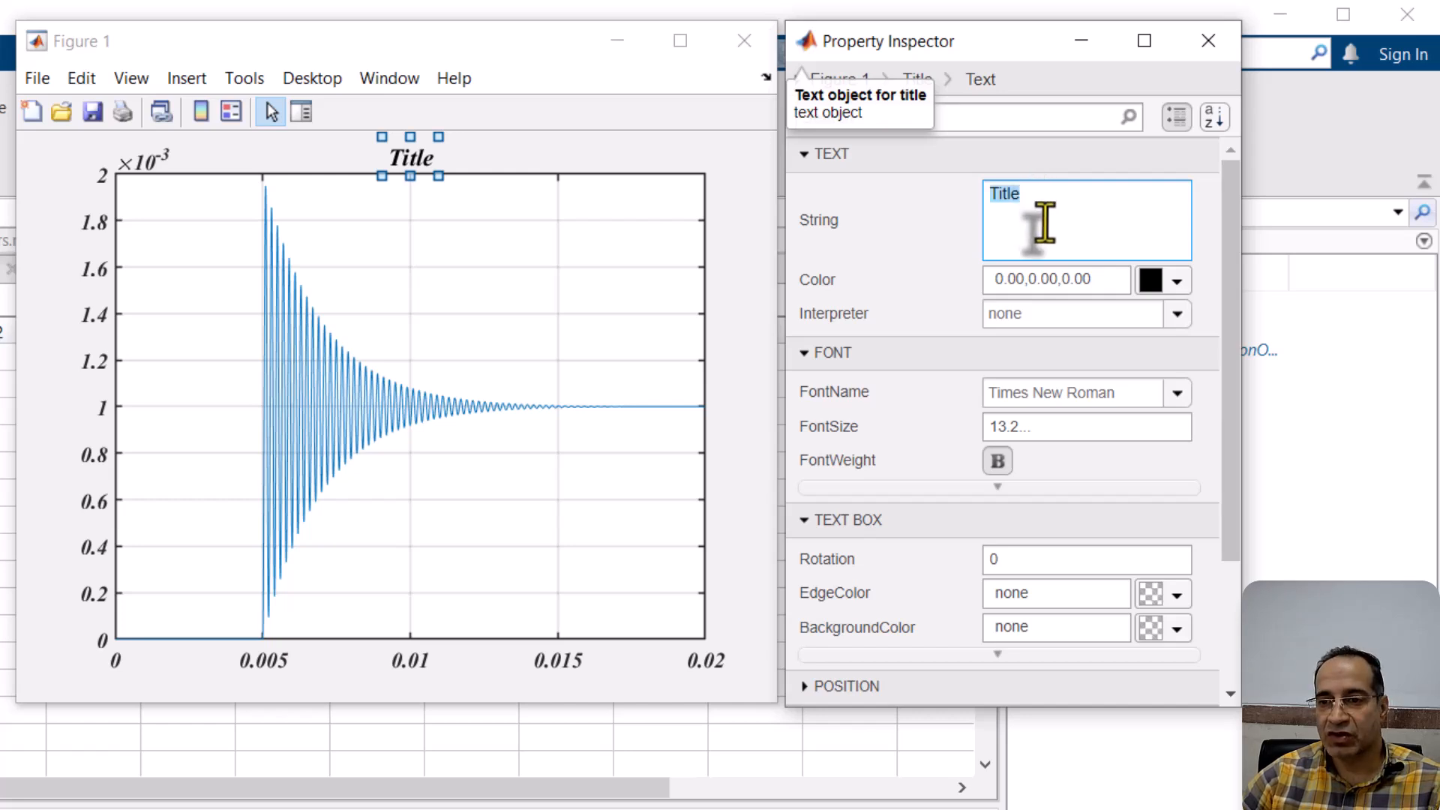
click(1170, 322)
click(1064, 256)
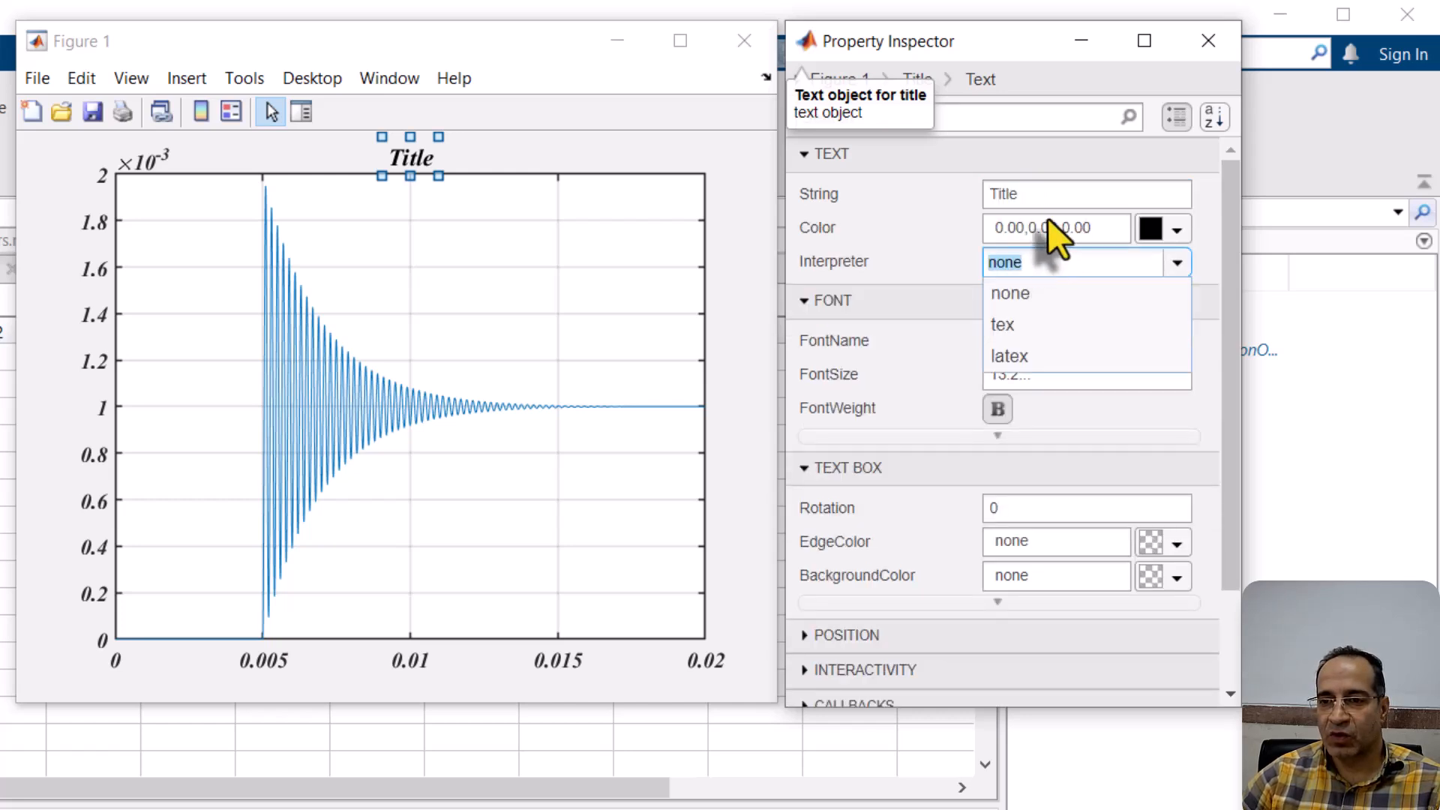
click(1043, 192)
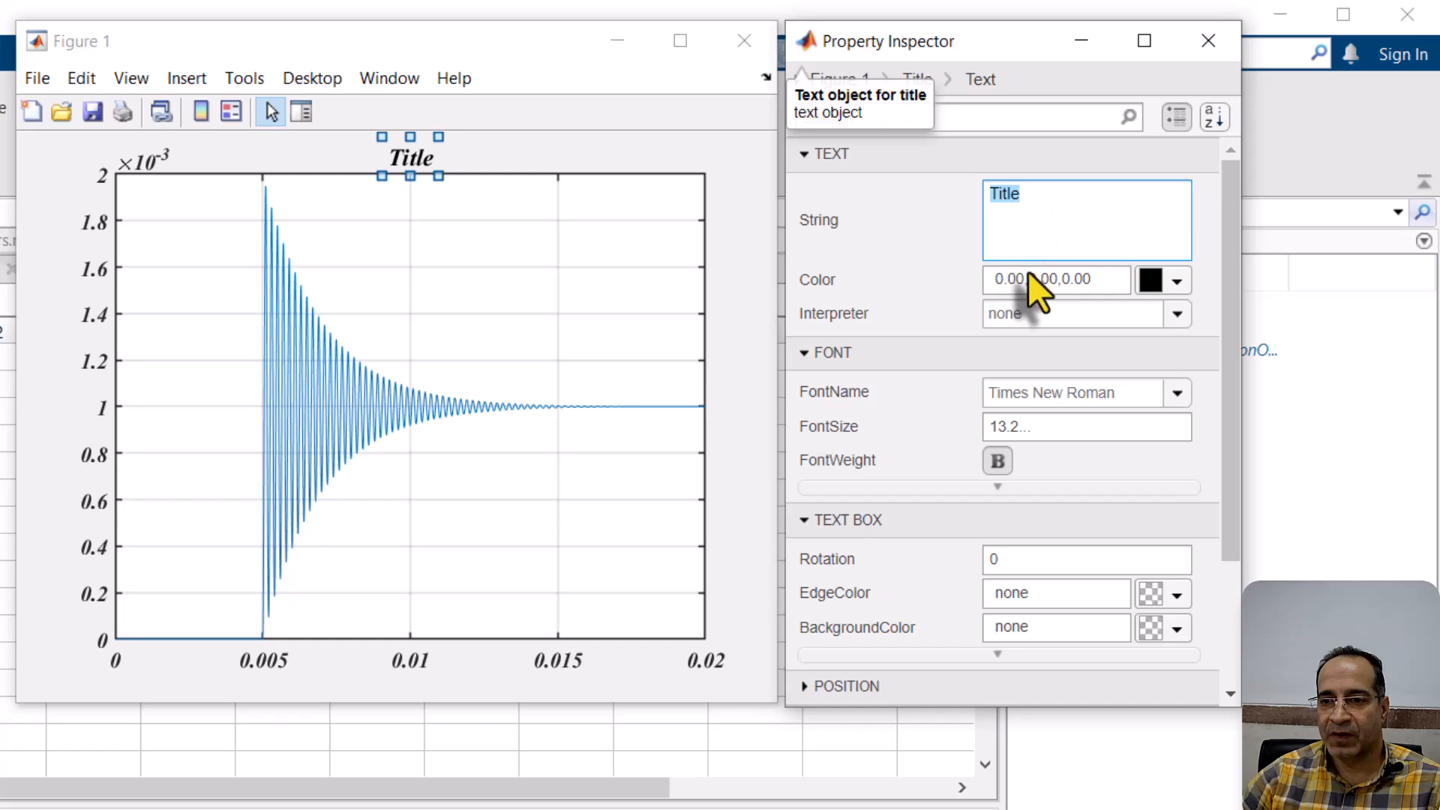
click(923, 221)
click(1031, 193)
text(g)
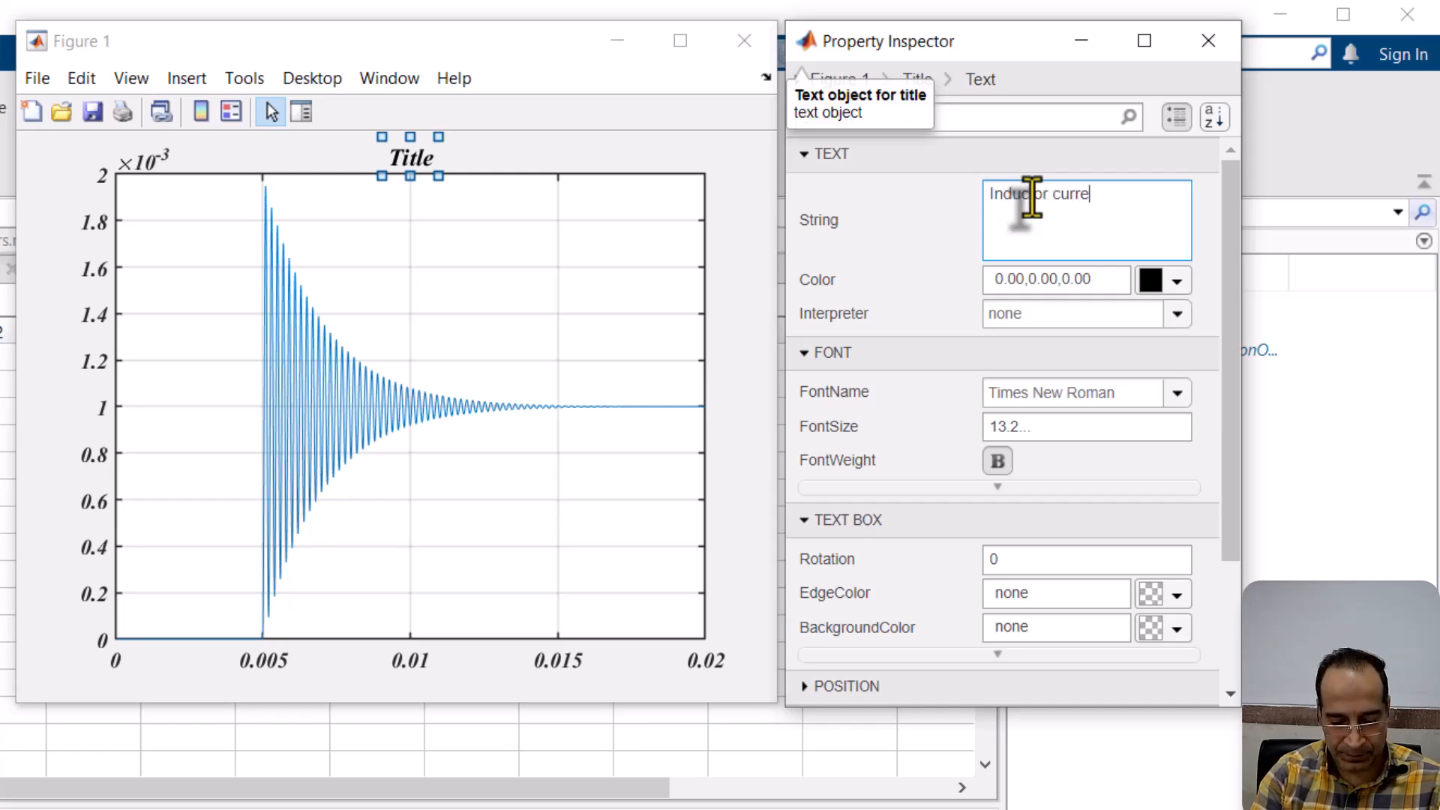
click(940, 203)
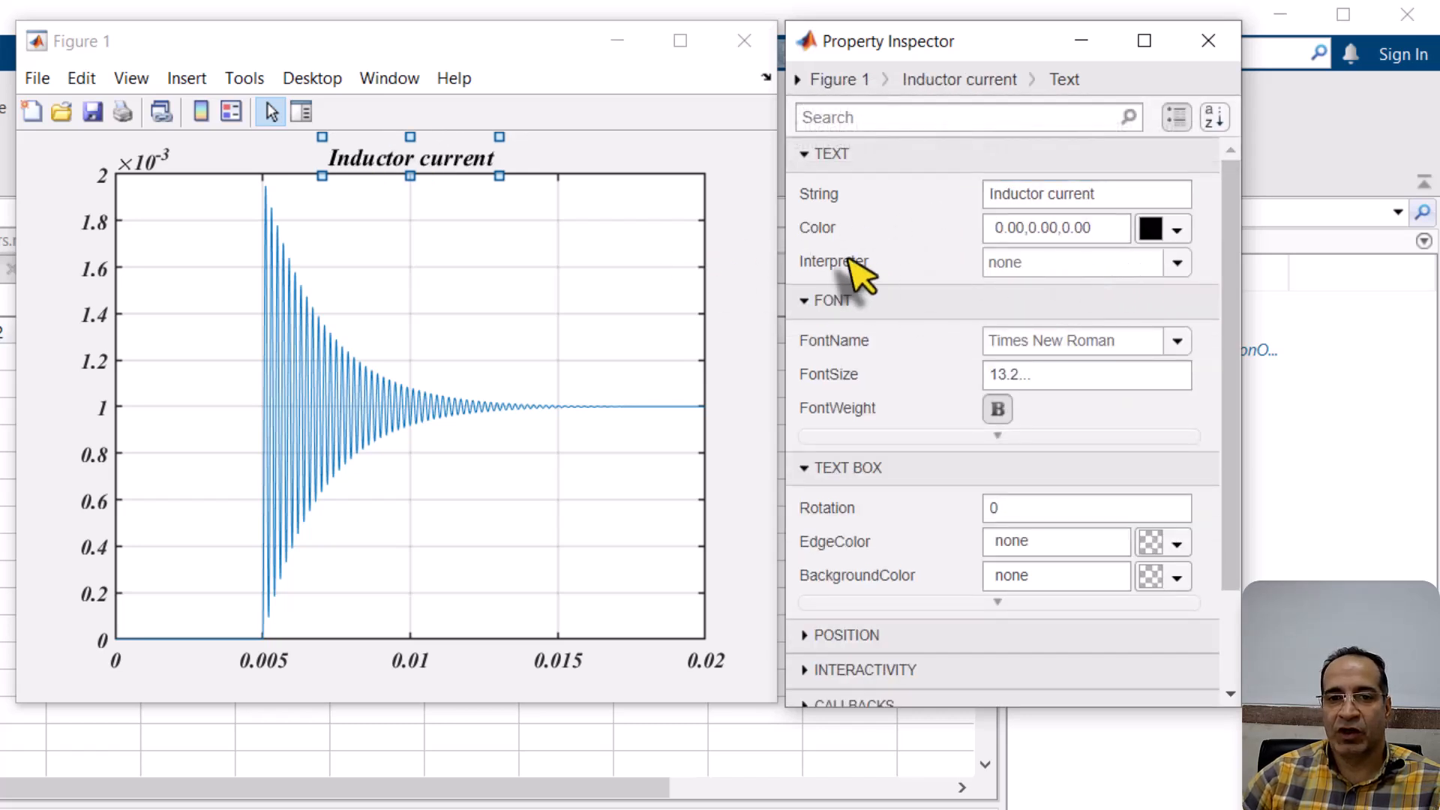
Colour the plot title dark red from the standard colours.
click(1164, 231)
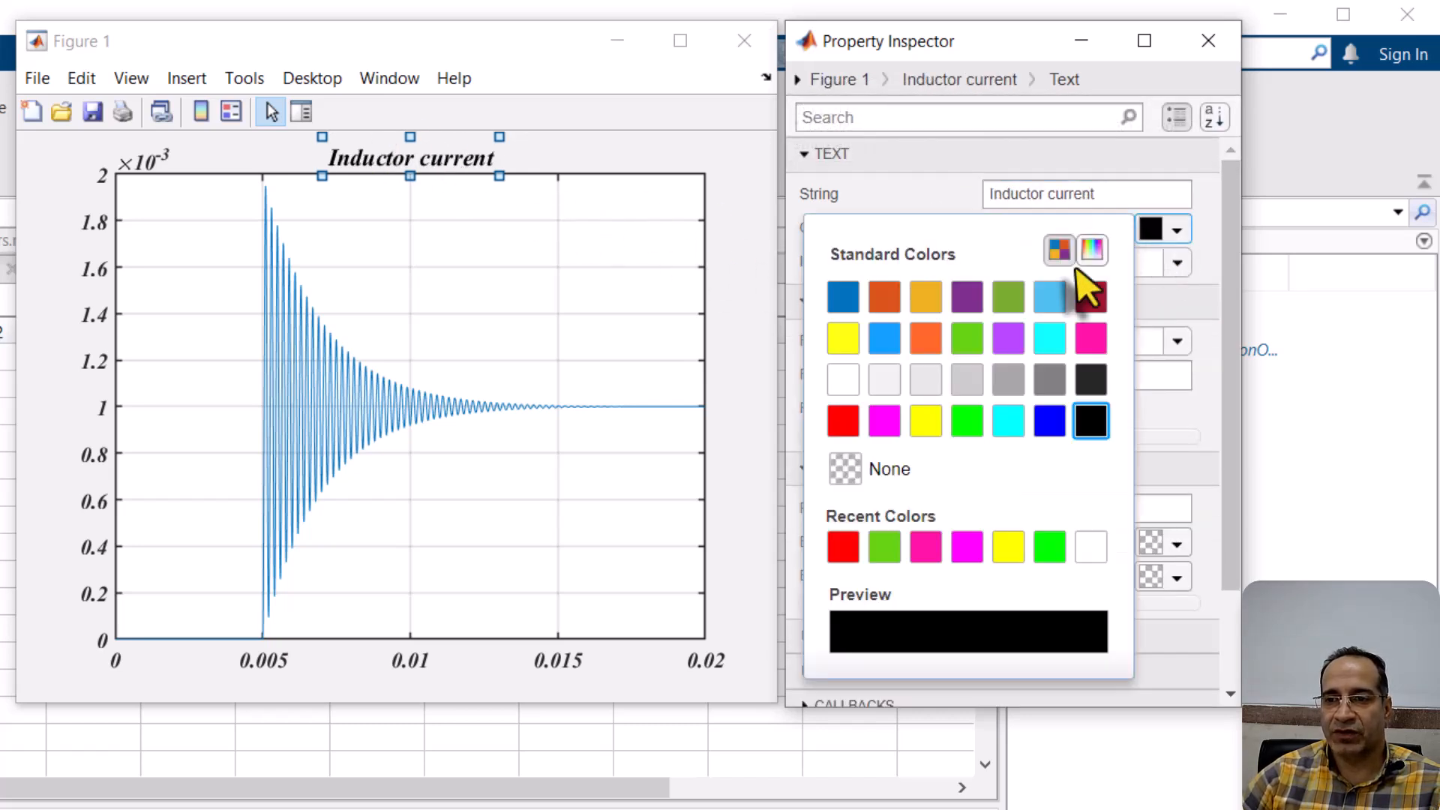
click(1090, 298)
click(911, 172)
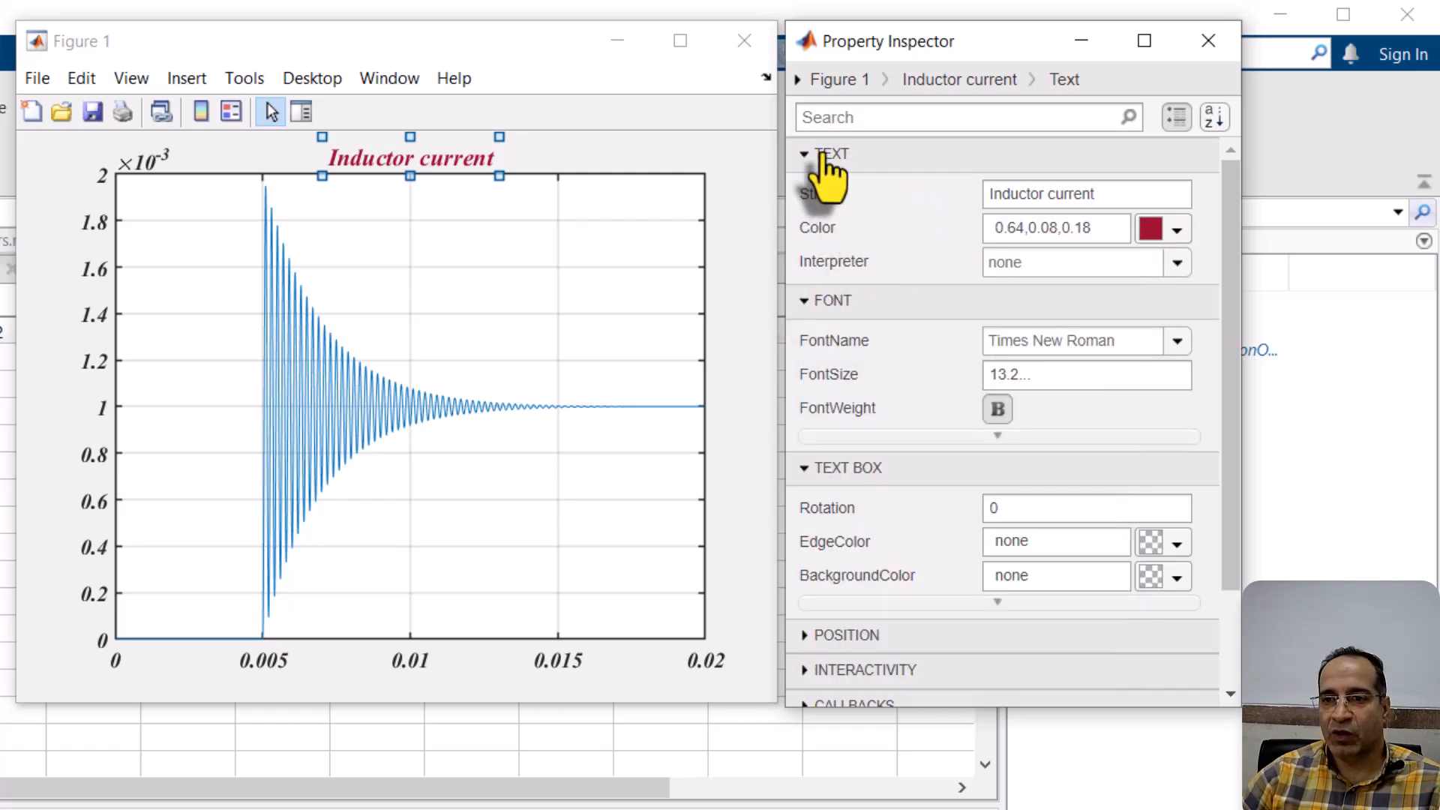
Return to the axes labels and set the X label's text to "t (sec)".
click(959, 80)
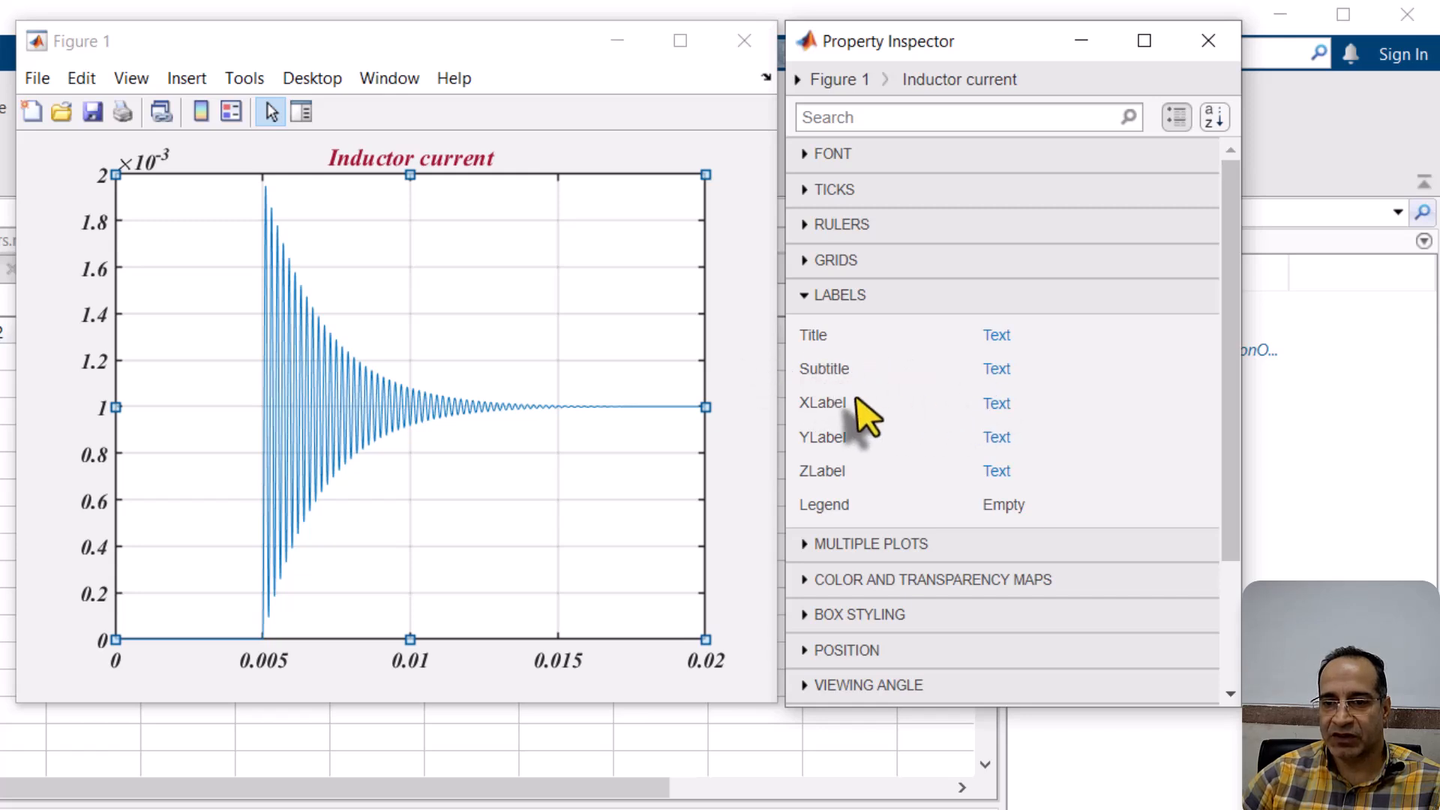
click(996, 403)
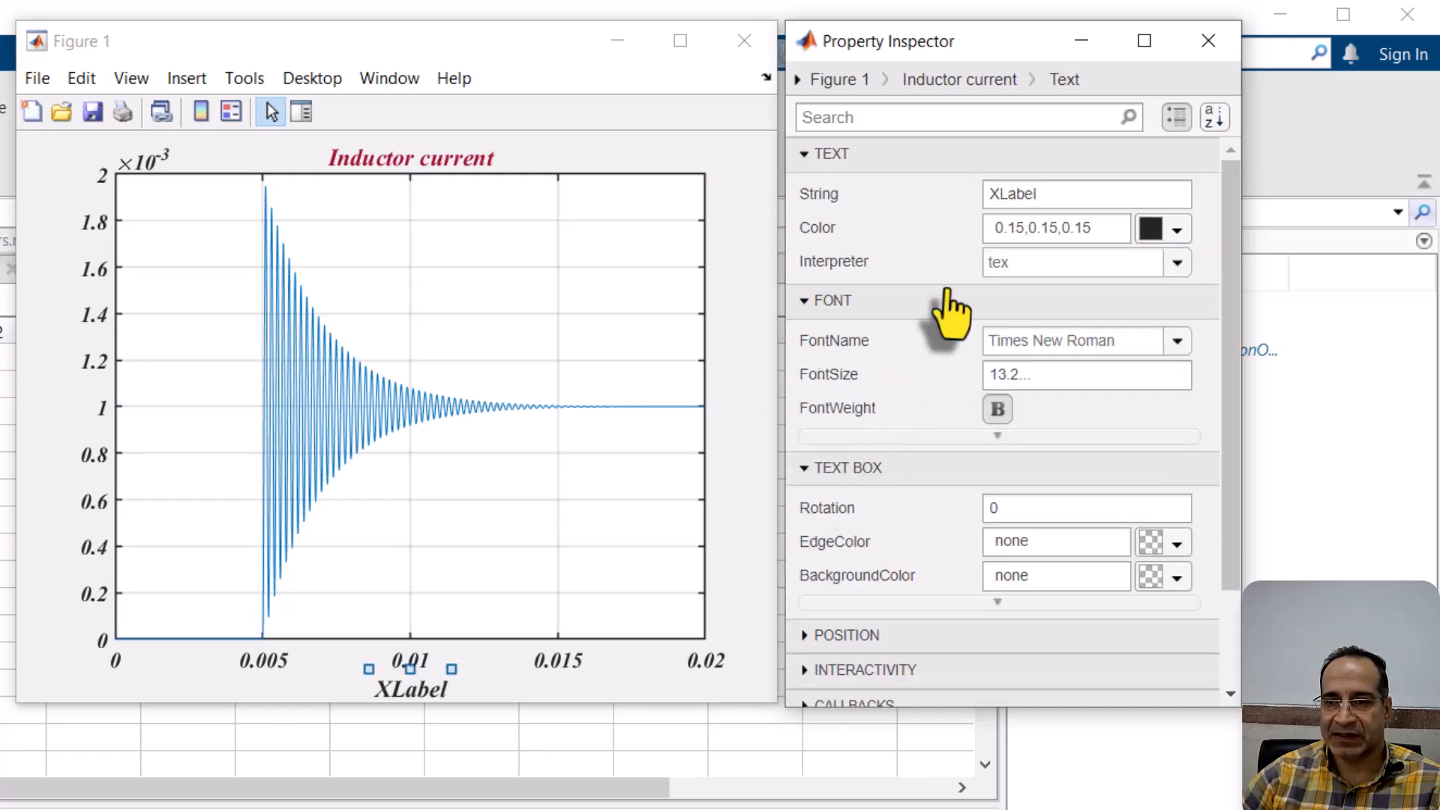
drag(1052, 196, 968, 197)
text(f)
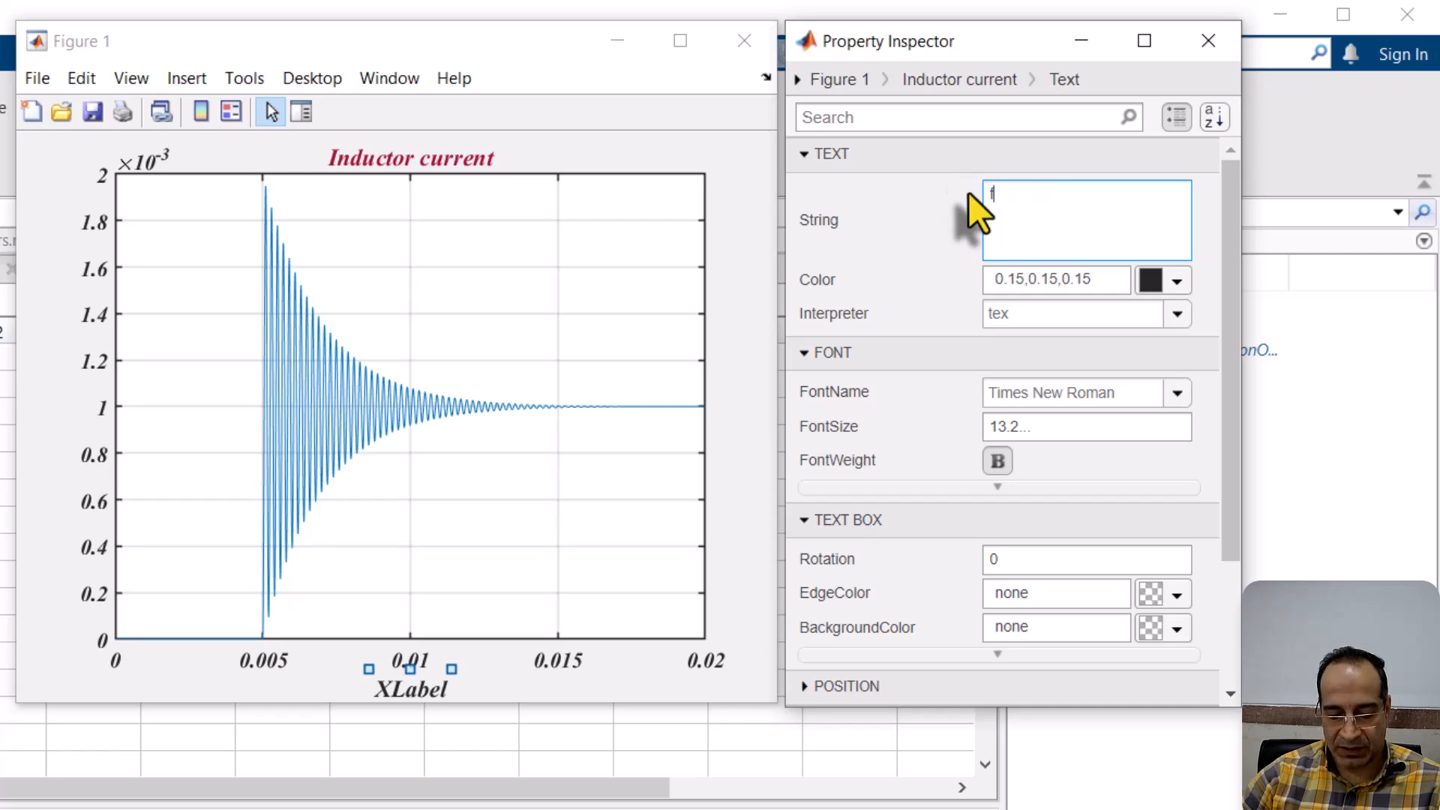
key(BackSpace)
text(t)
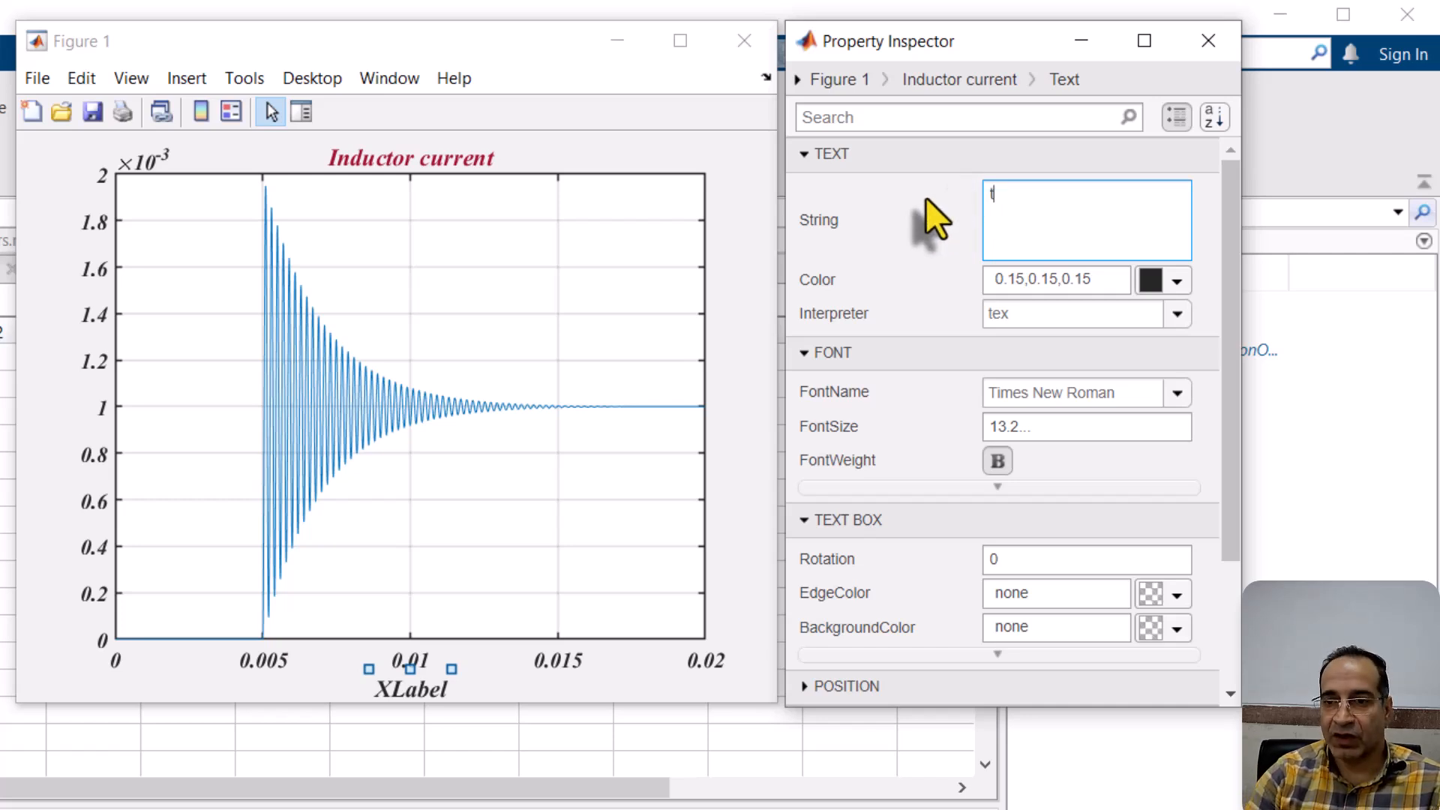
text( ()
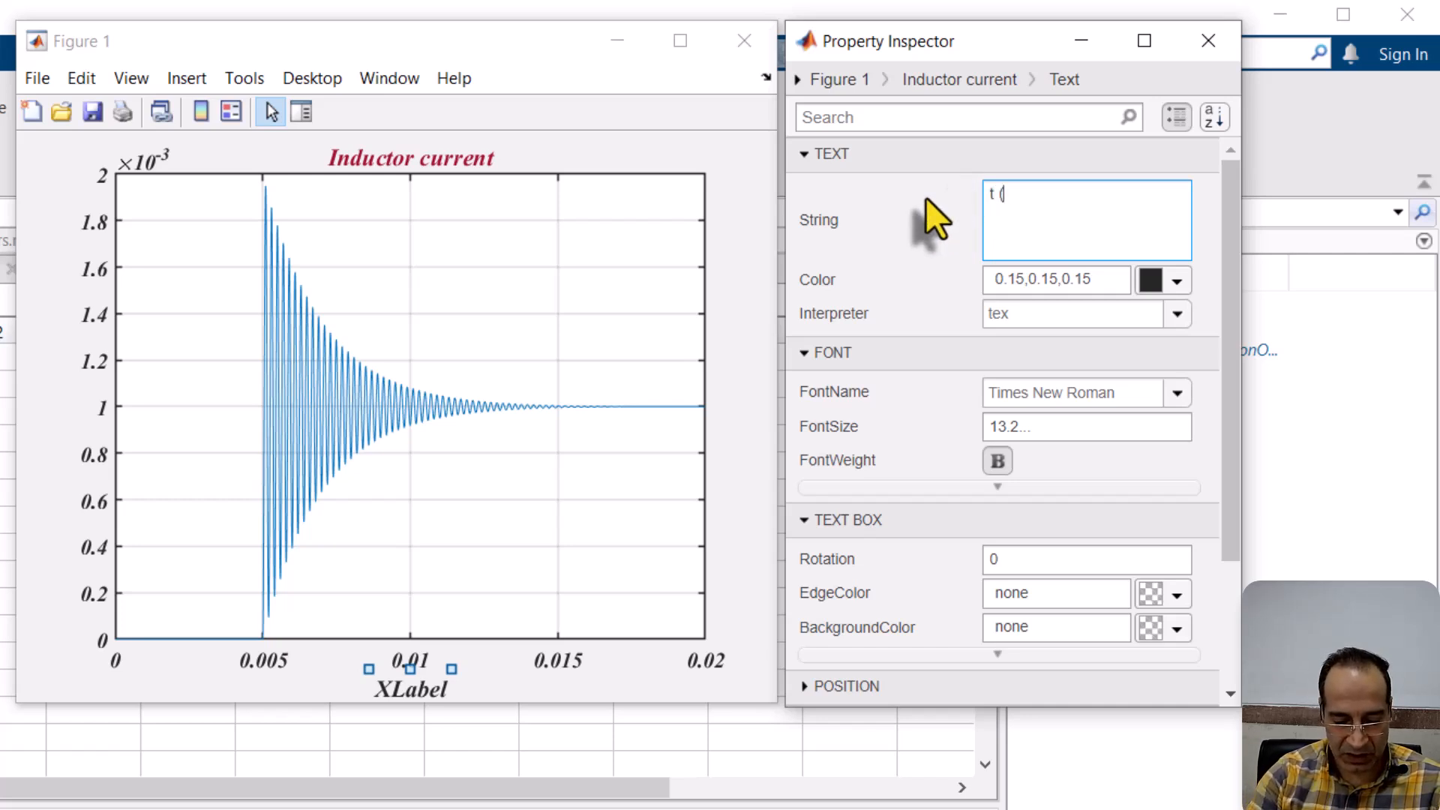
text(sec))
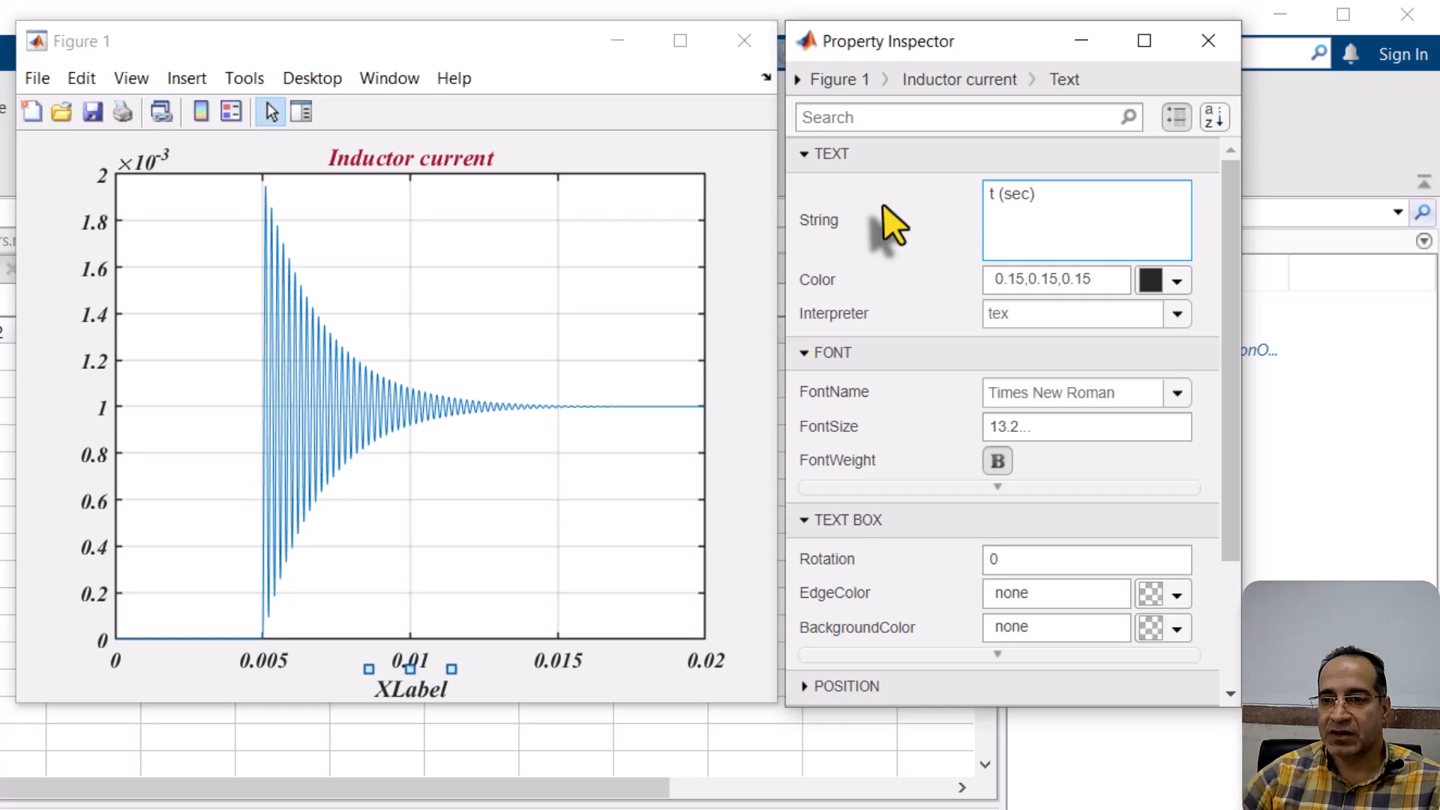
Try purple and green for the X label's text, settling on orange.
click(1155, 287)
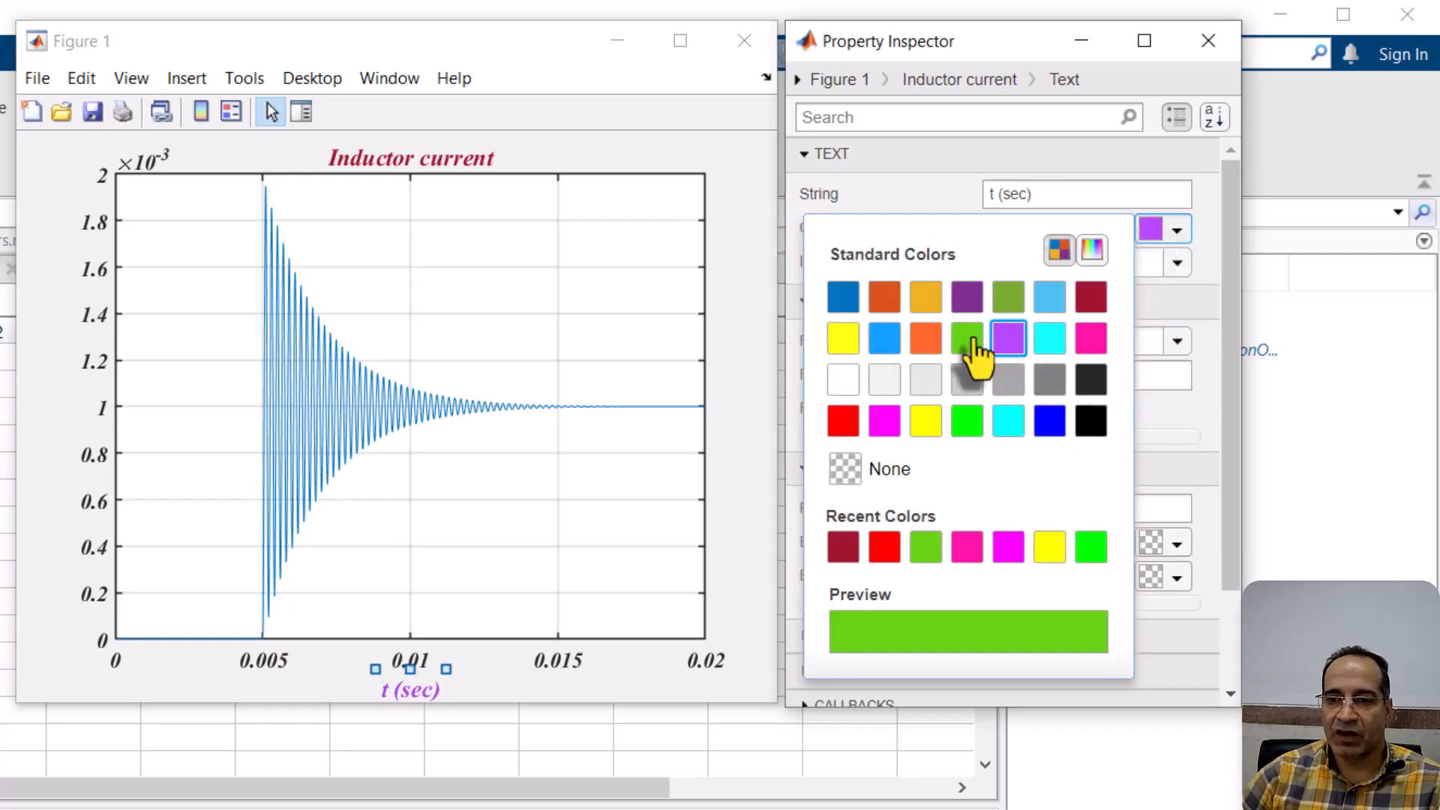
click(967, 420)
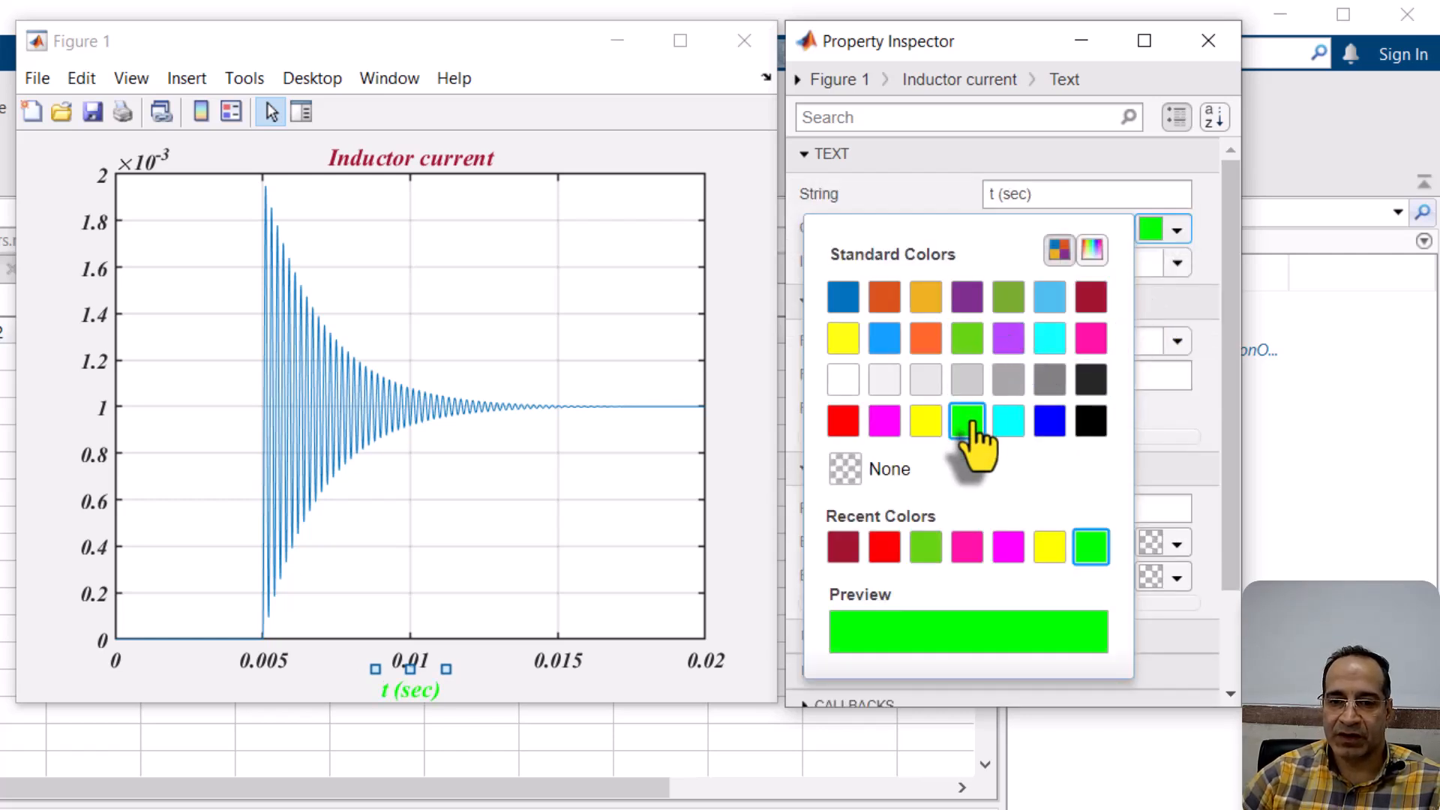
click(926, 338)
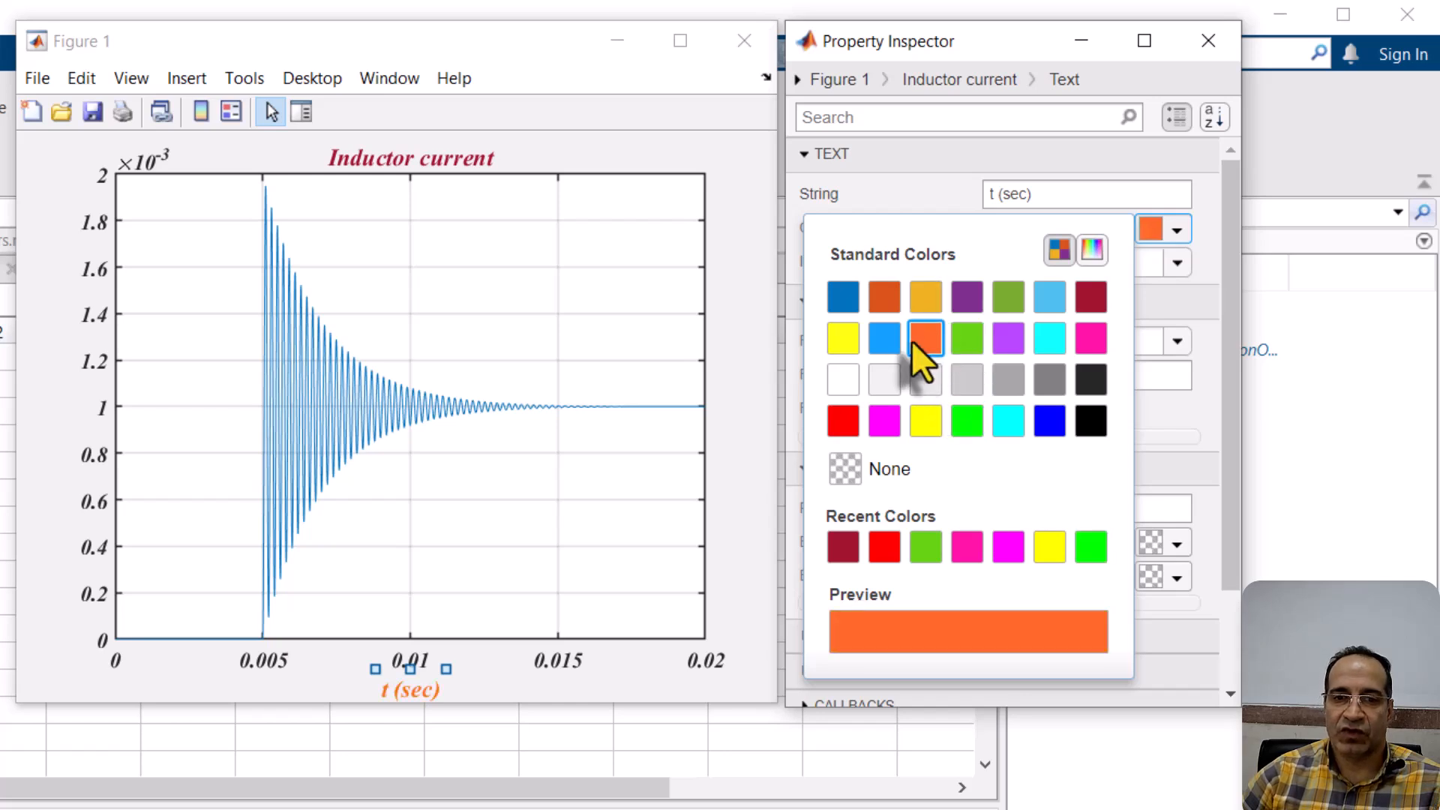
click(944, 75)
Return to the axes labels and set the Y label's text to "I_L".
click(964, 88)
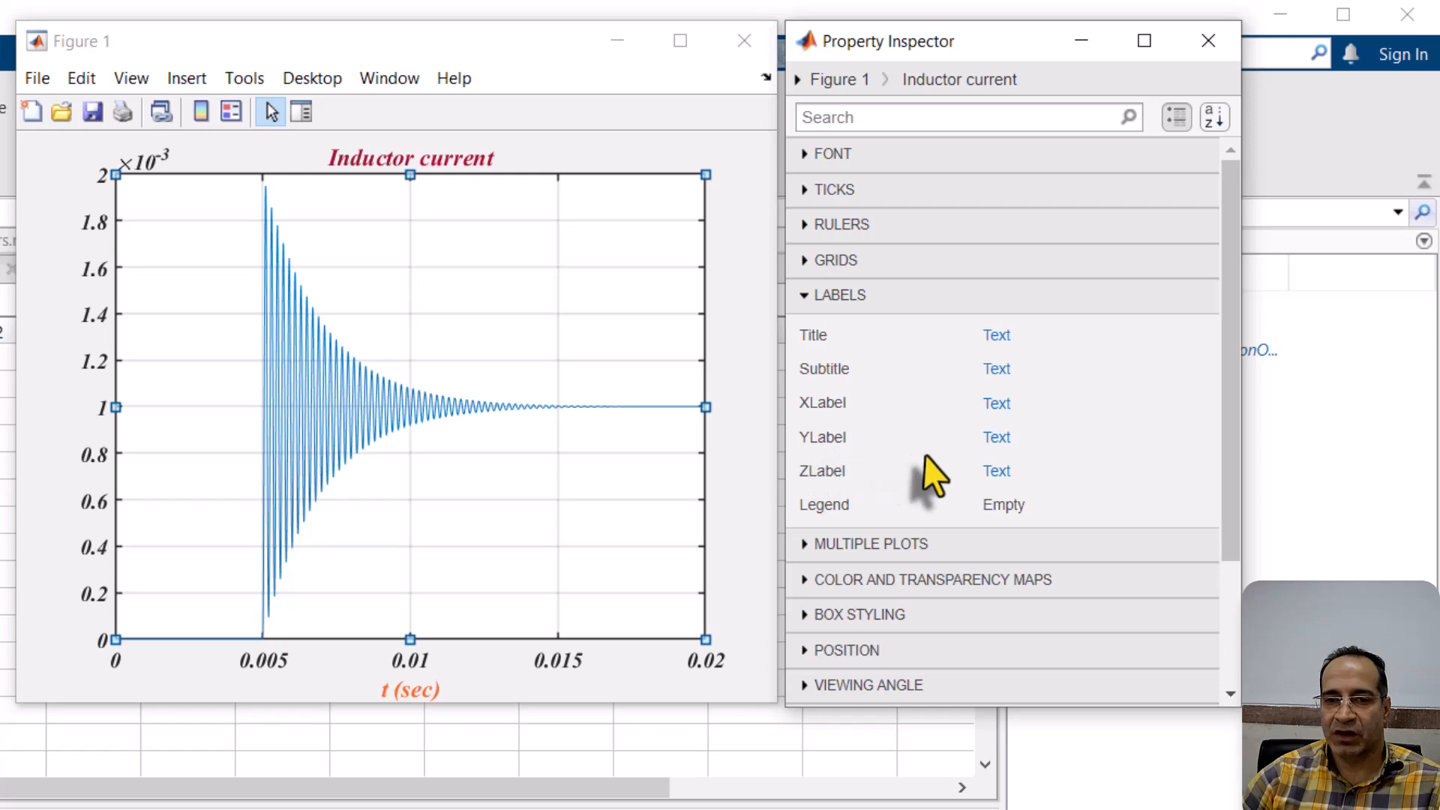
click(998, 439)
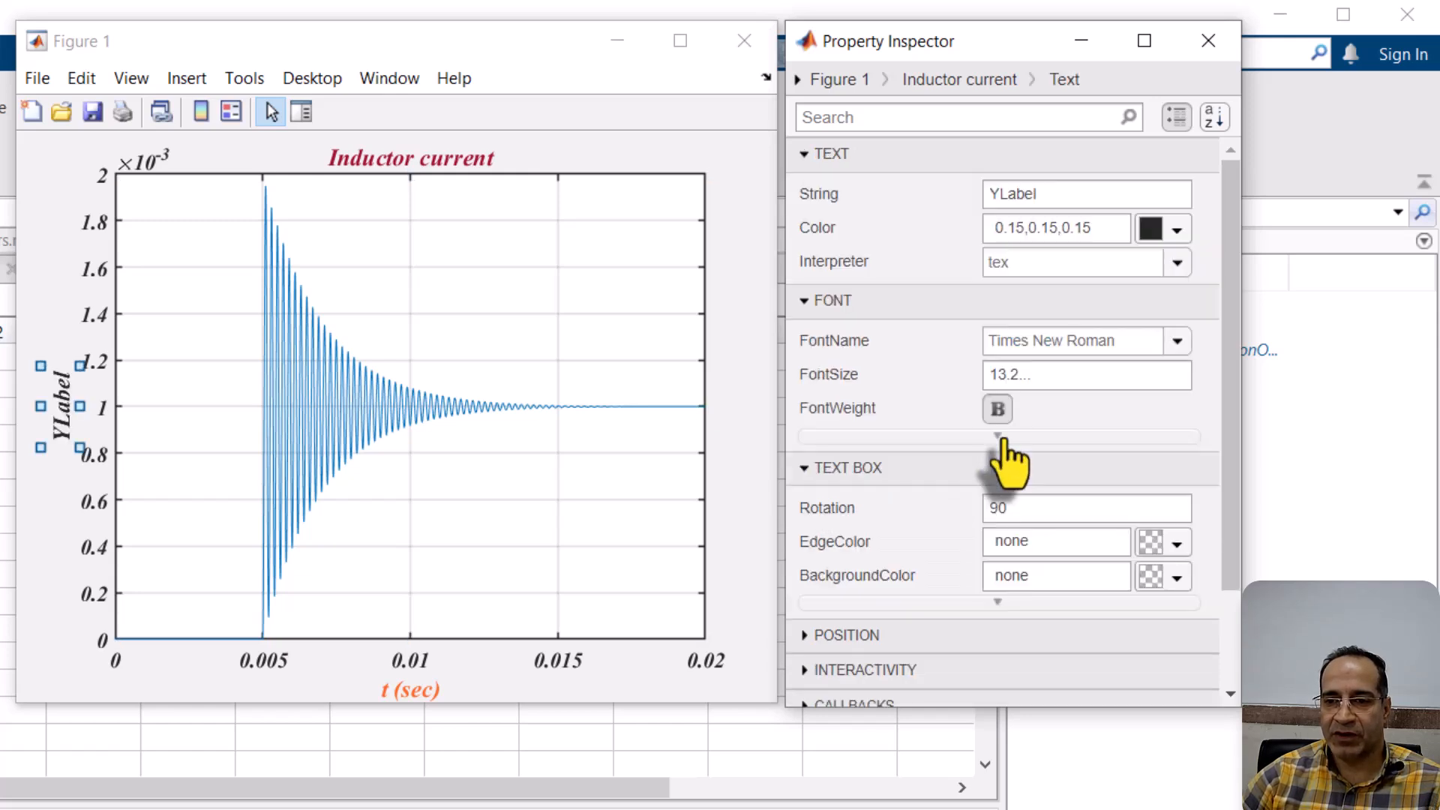
click(1073, 194)
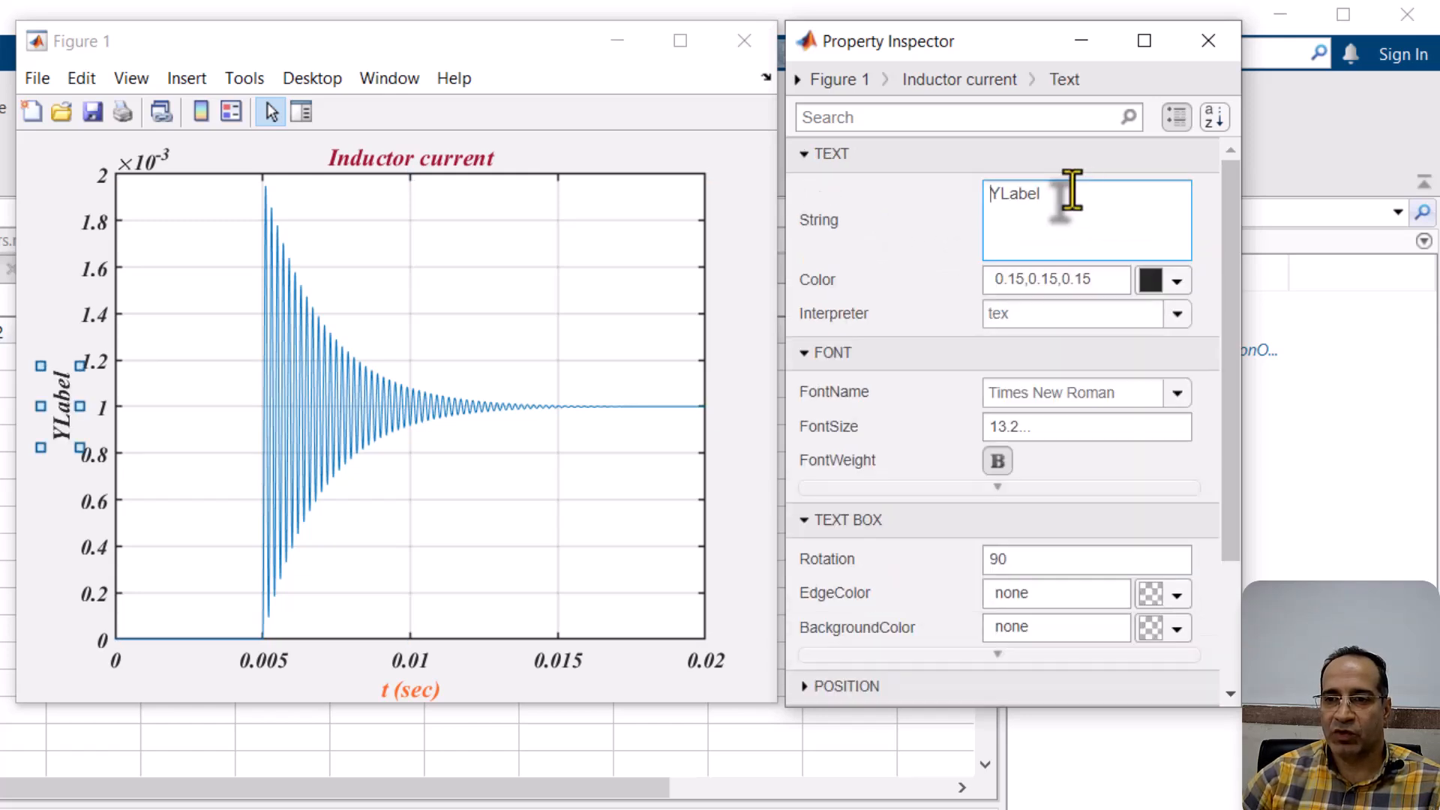
drag(1067, 192, 985, 193)
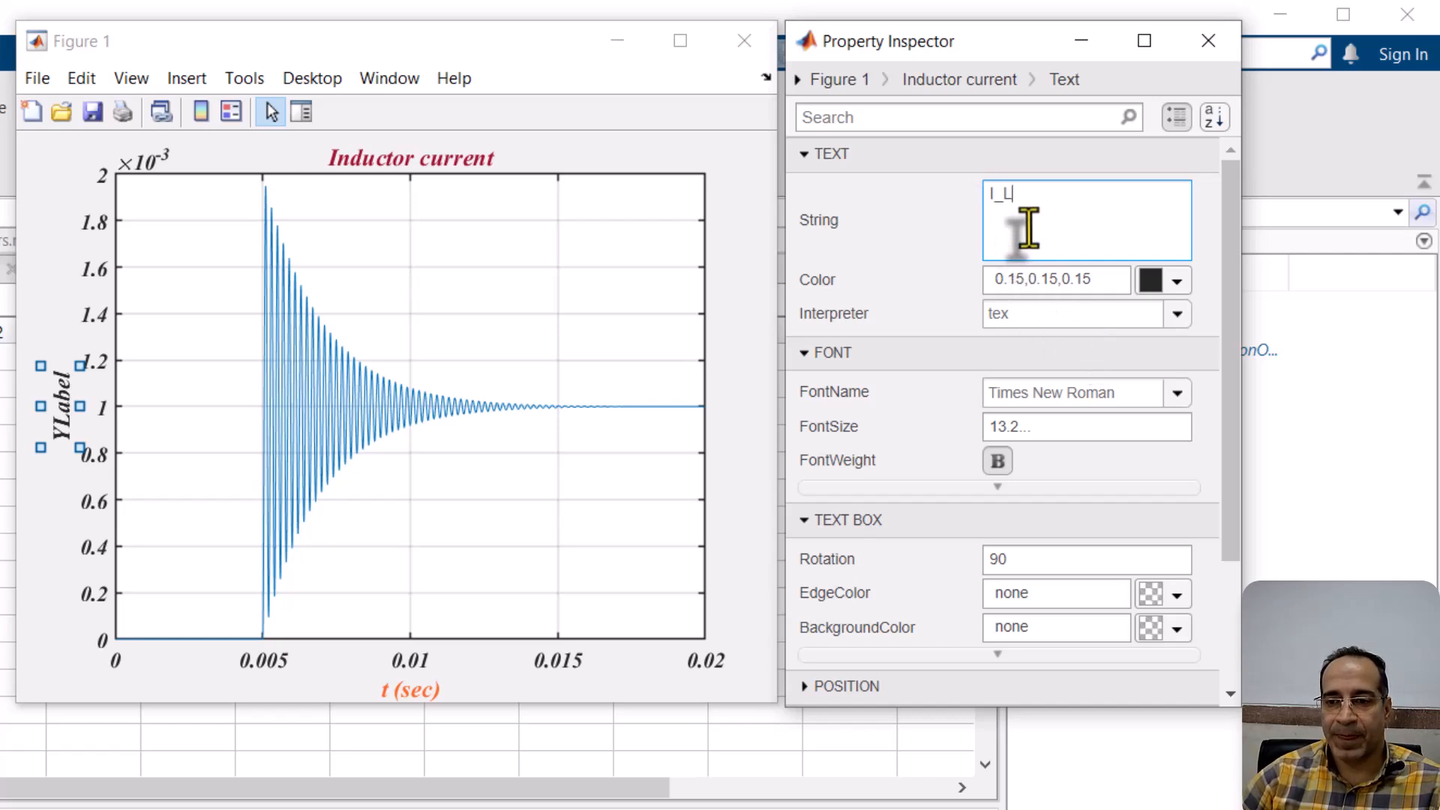
click(934, 243)
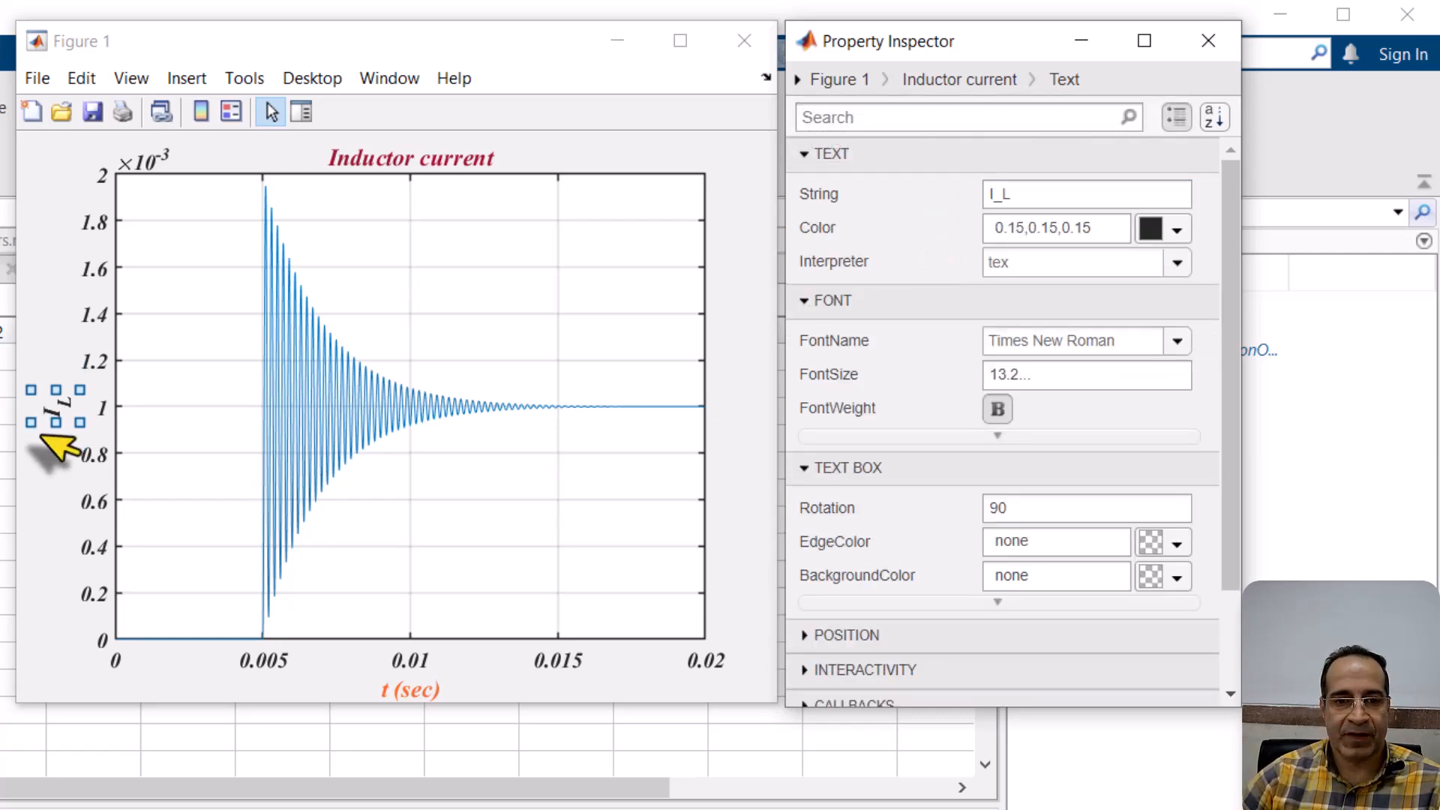
Colour the Y label bright green from the standard colours and deselect it.
click(1170, 230)
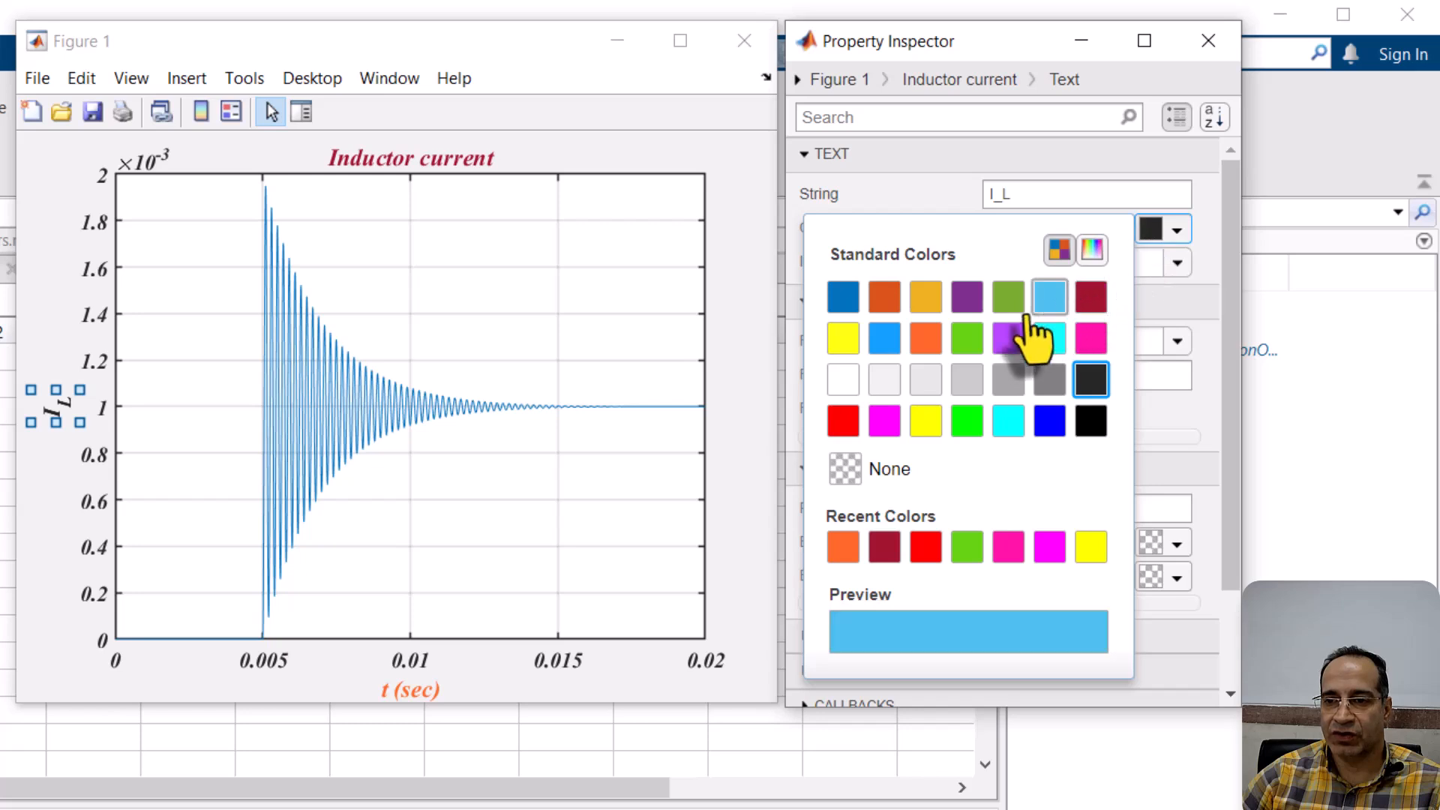
click(1007, 299)
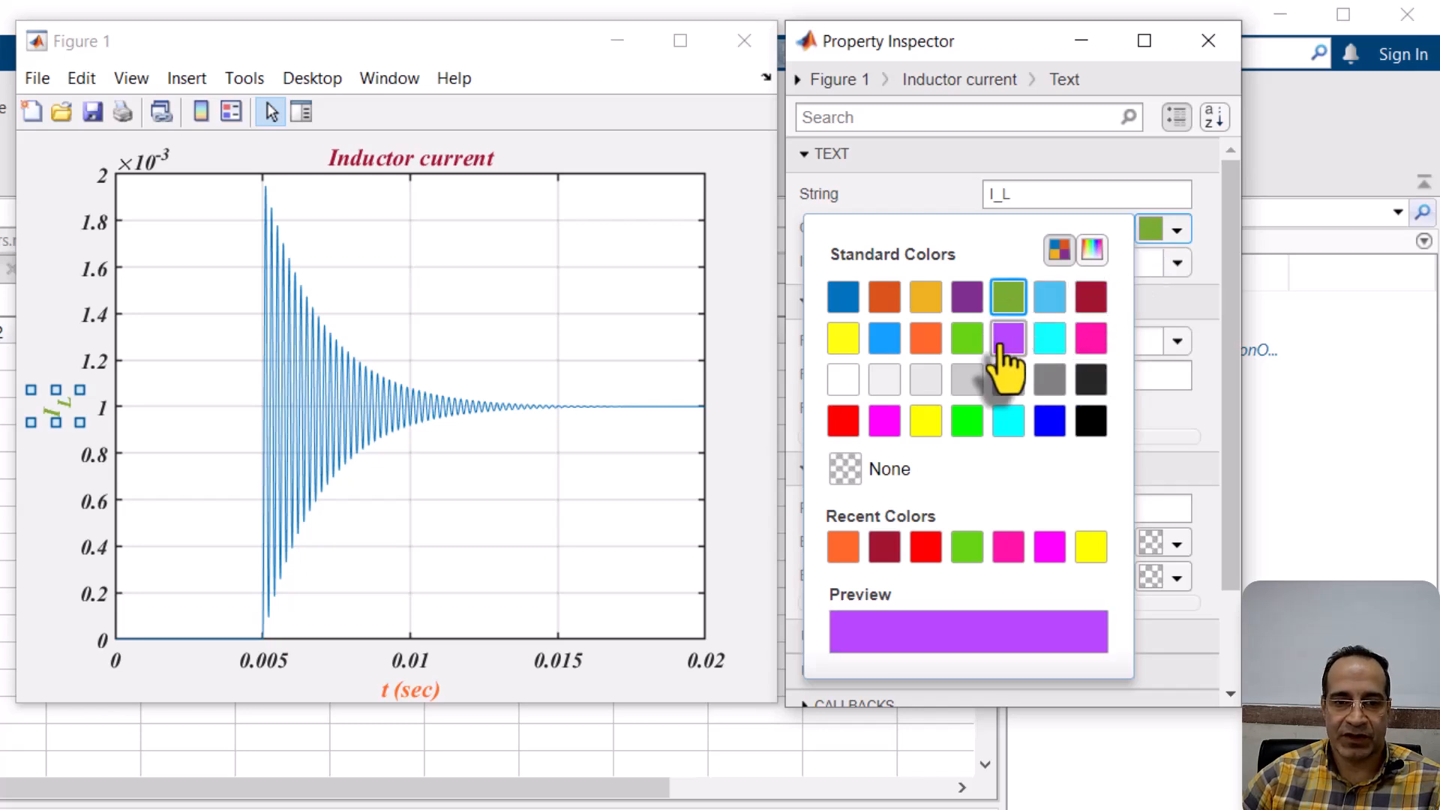
click(967, 338)
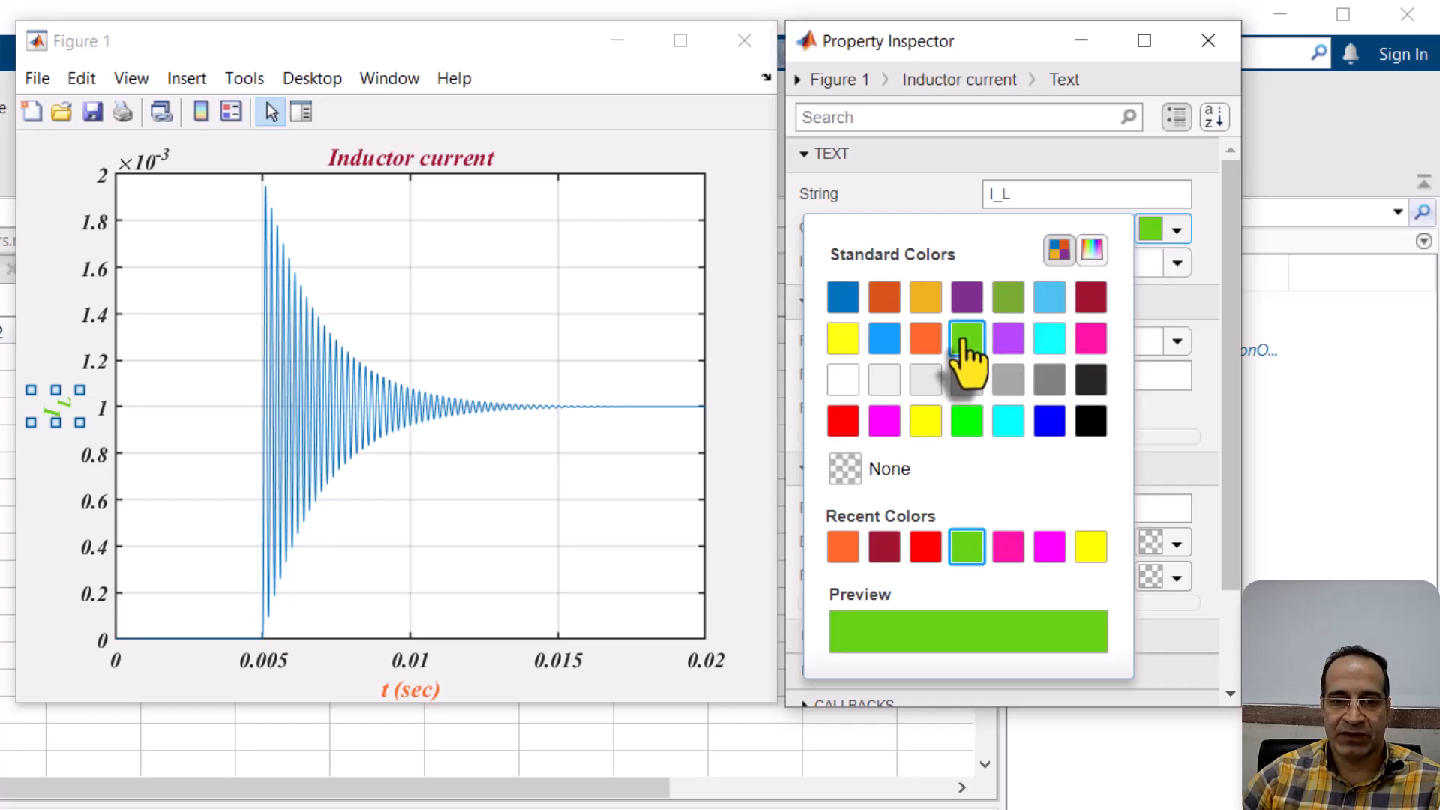
click(754, 488)
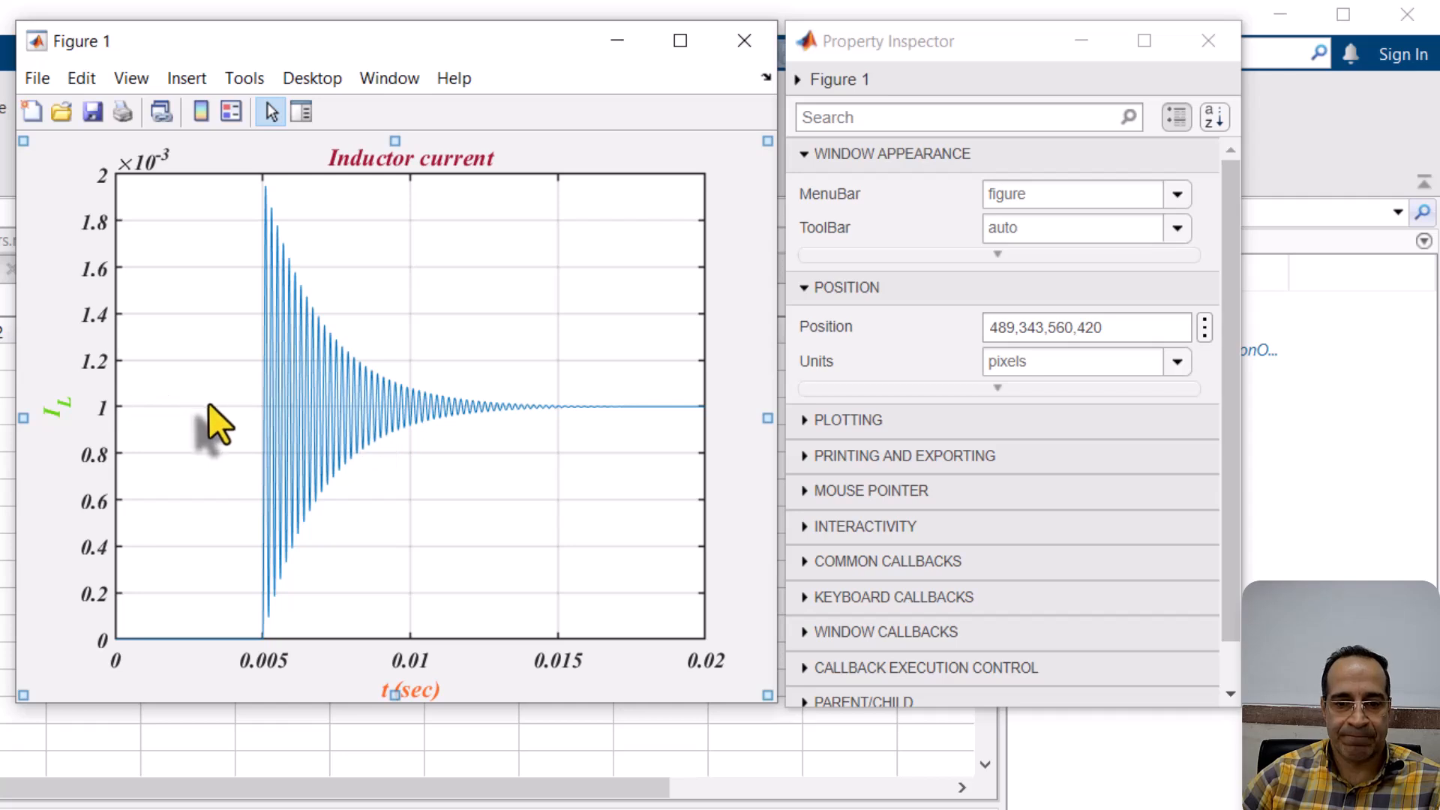
Try dark red for the plotted inductor current line, colour it black instead, and set its LineWidth to 1.5.
click(312, 393)
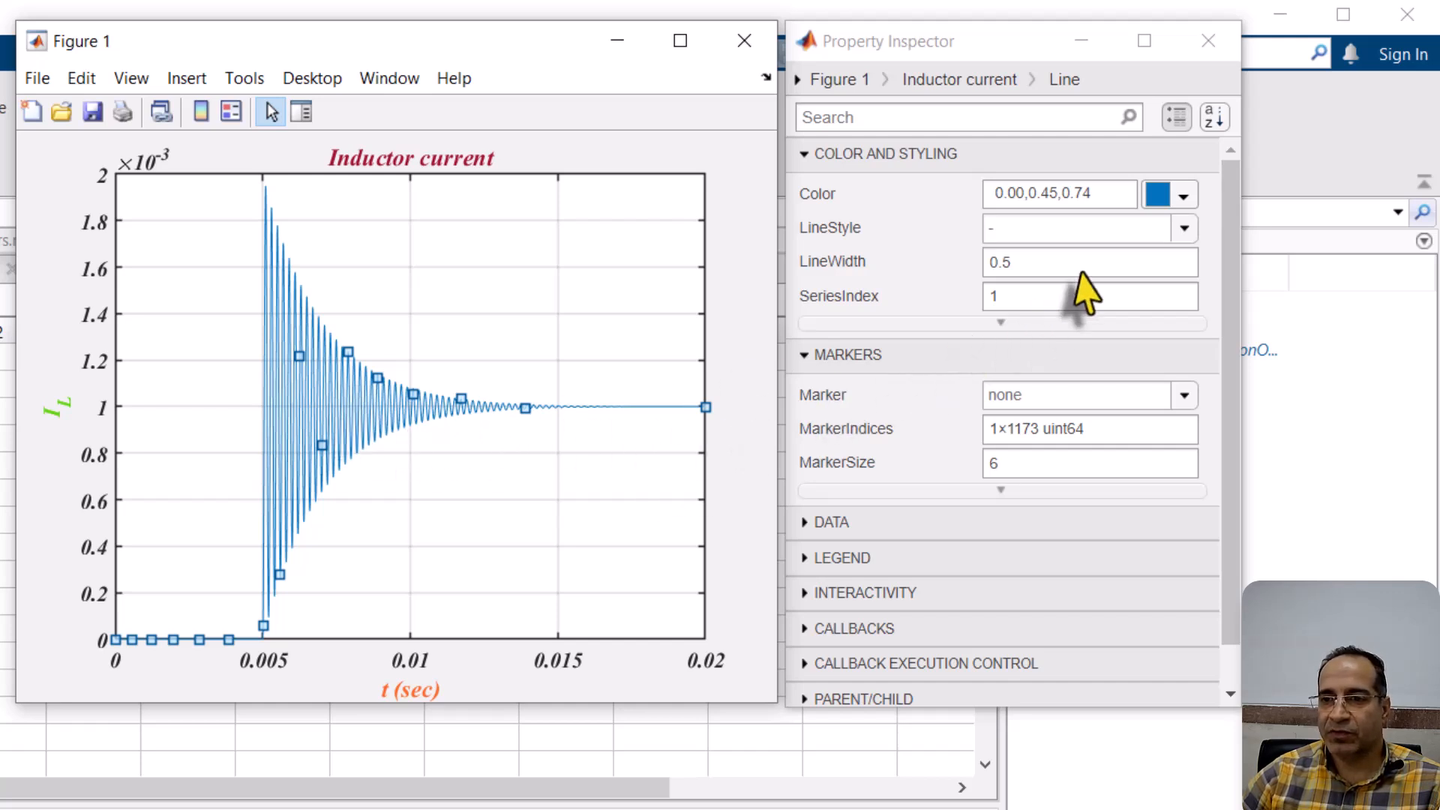
click(1170, 197)
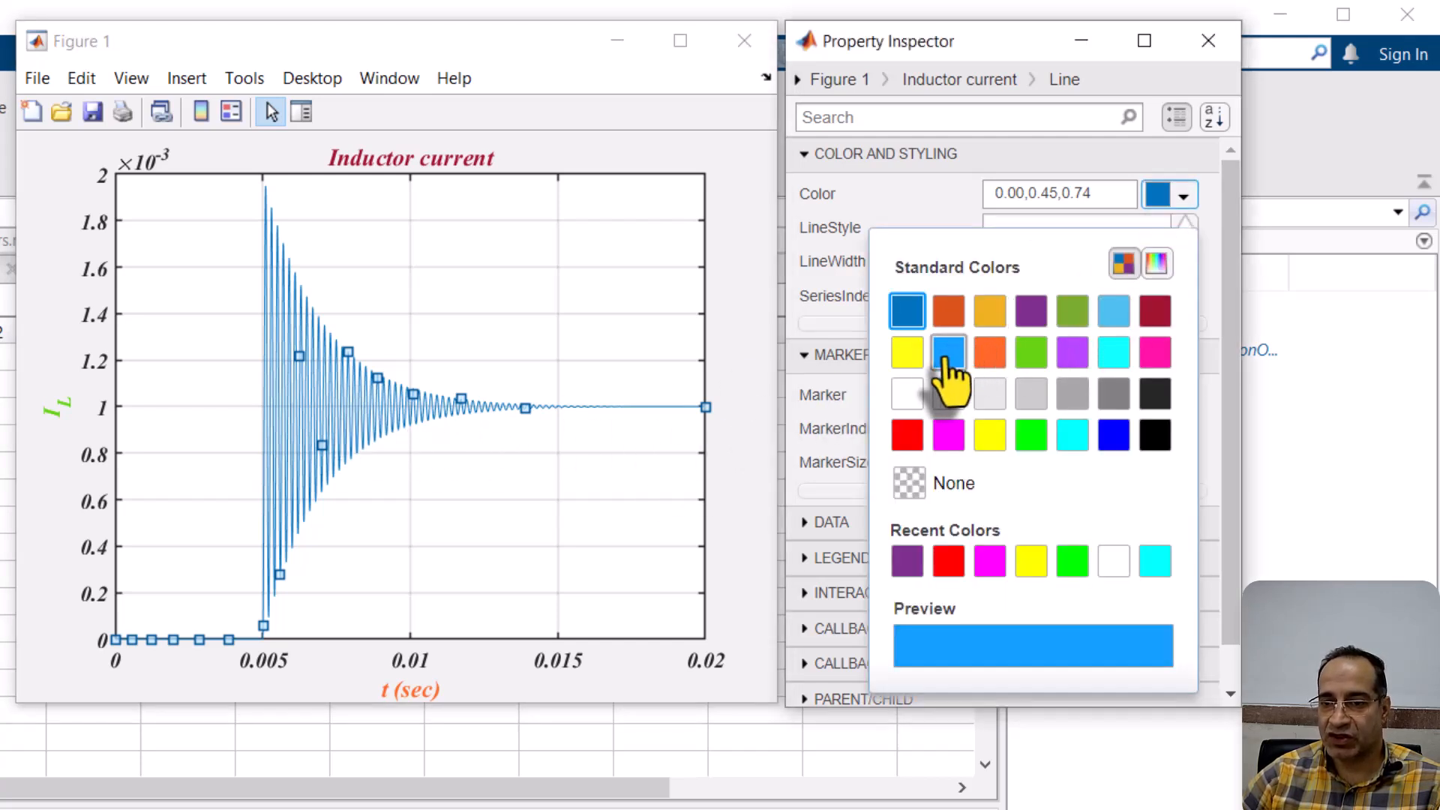
click(1156, 317)
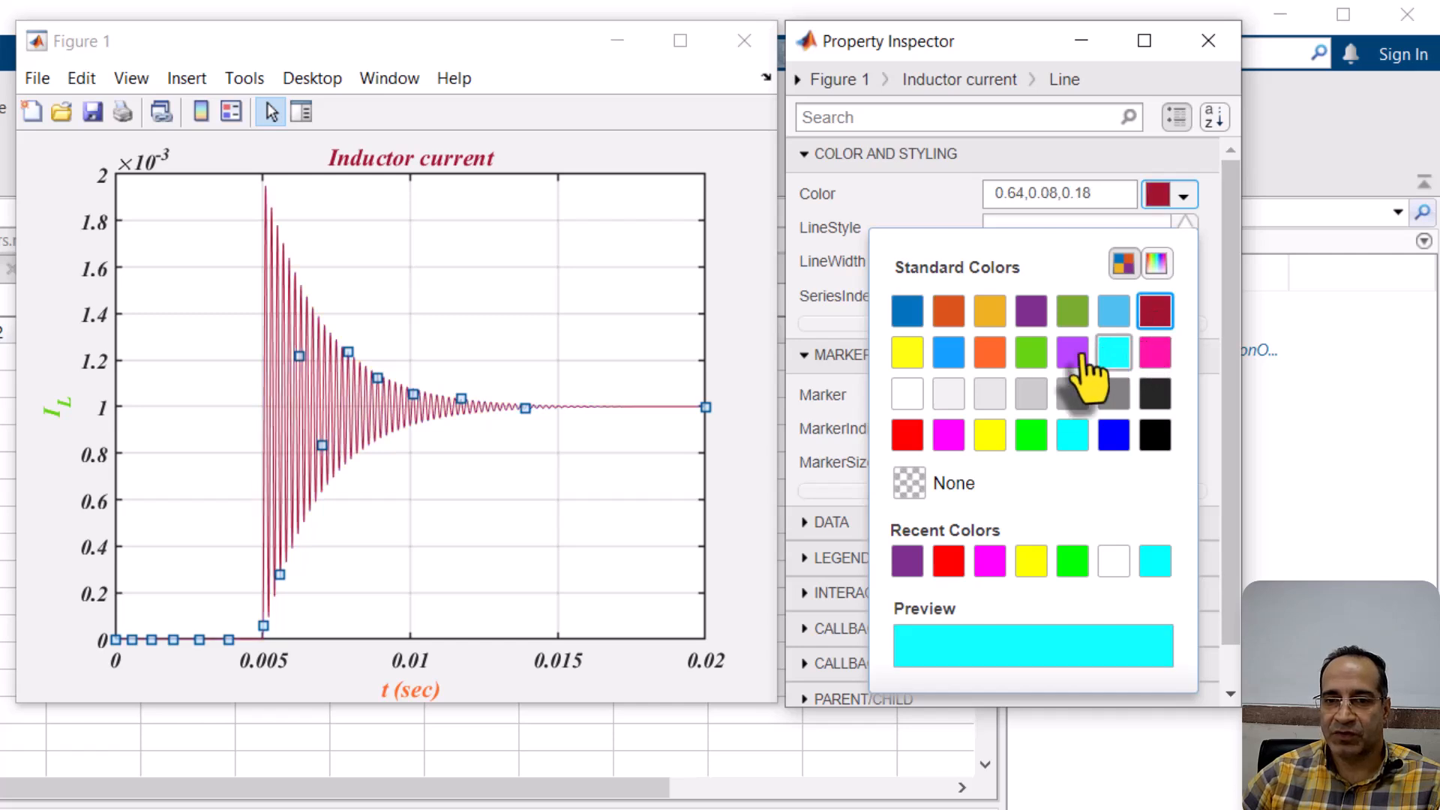
click(1155, 396)
click(1155, 439)
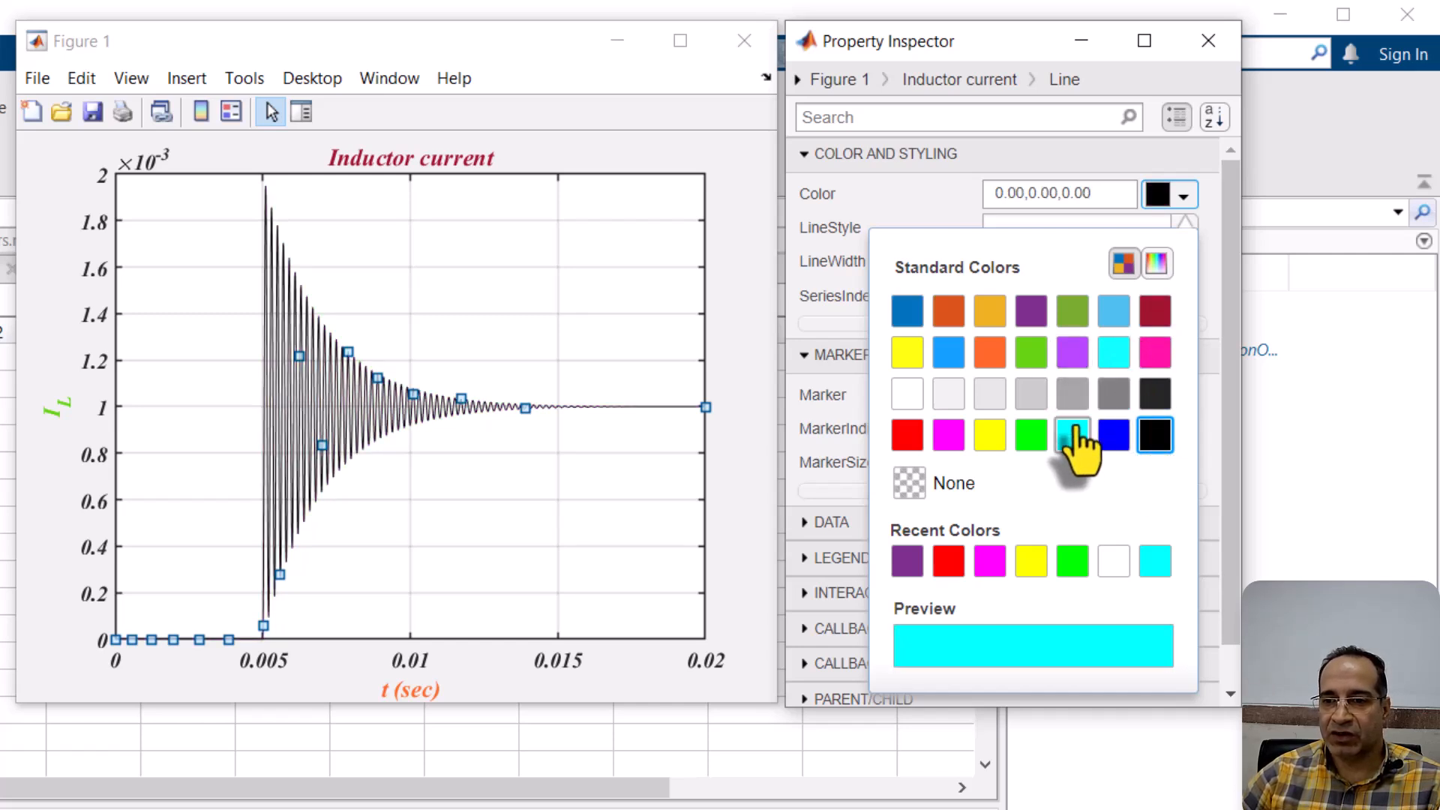
click(924, 219)
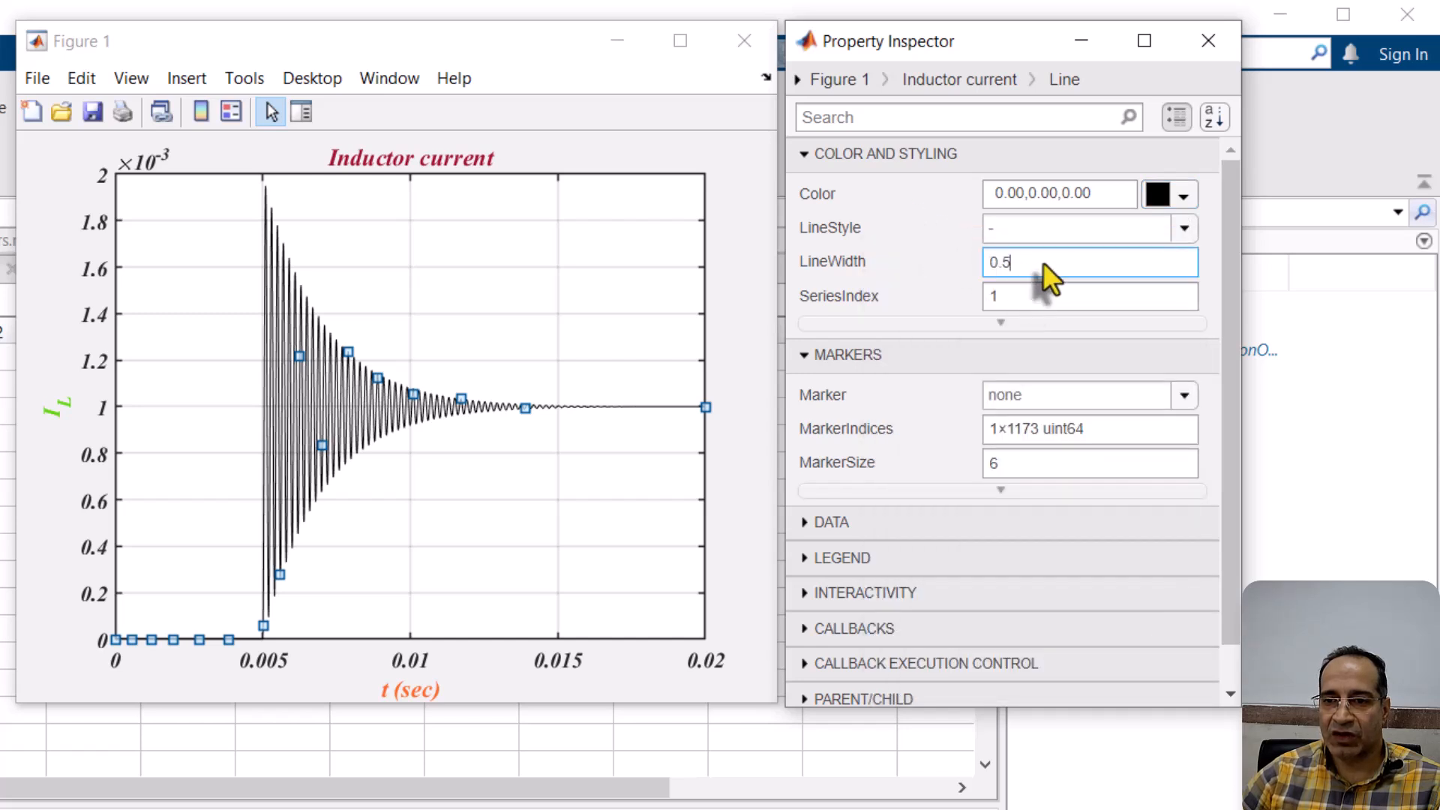
drag(1043, 263, 967, 266)
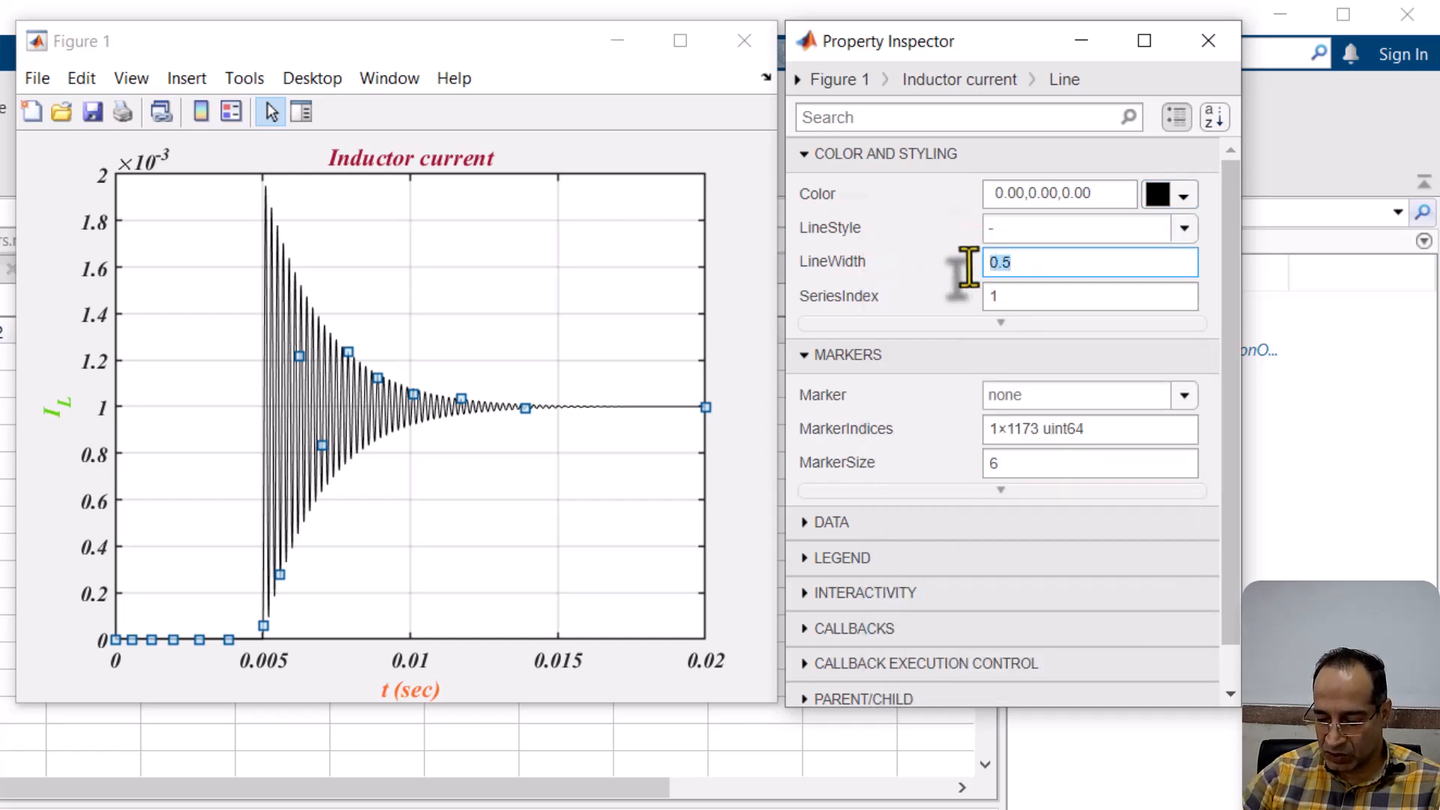
text(1.5)
click(907, 286)
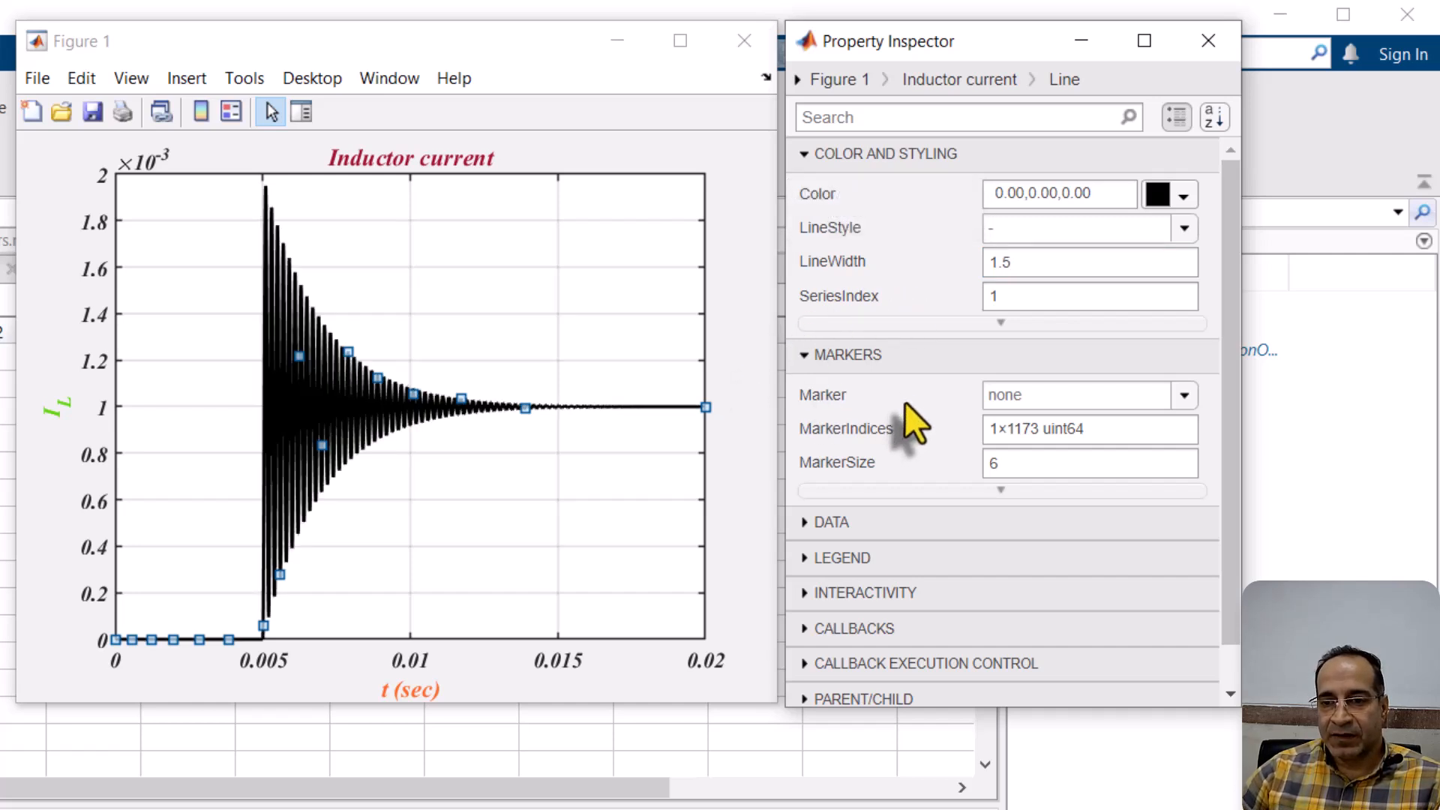
Return from the line to the axes properties, check the grid settings and show the ruler settings.
click(807, 153)
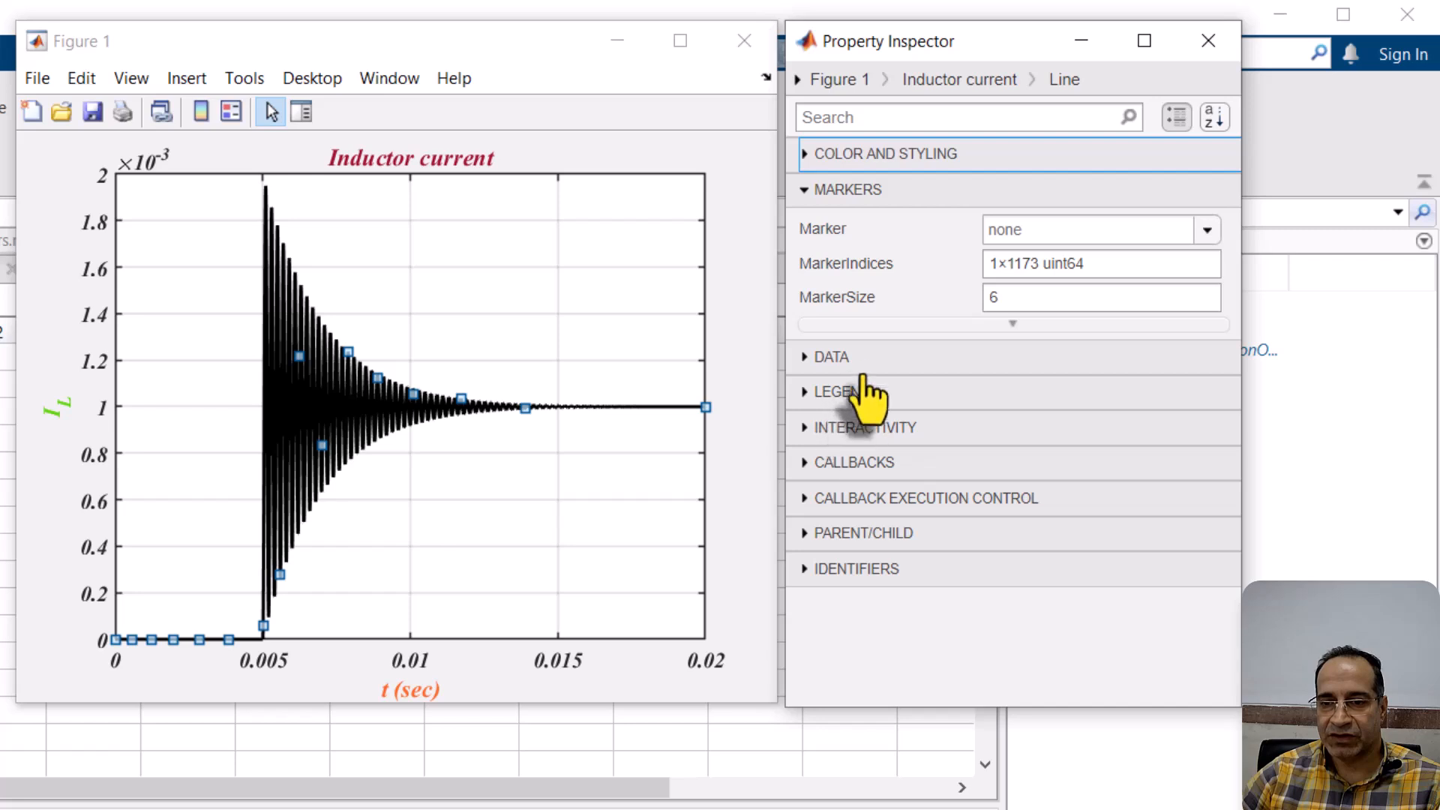
click(967, 75)
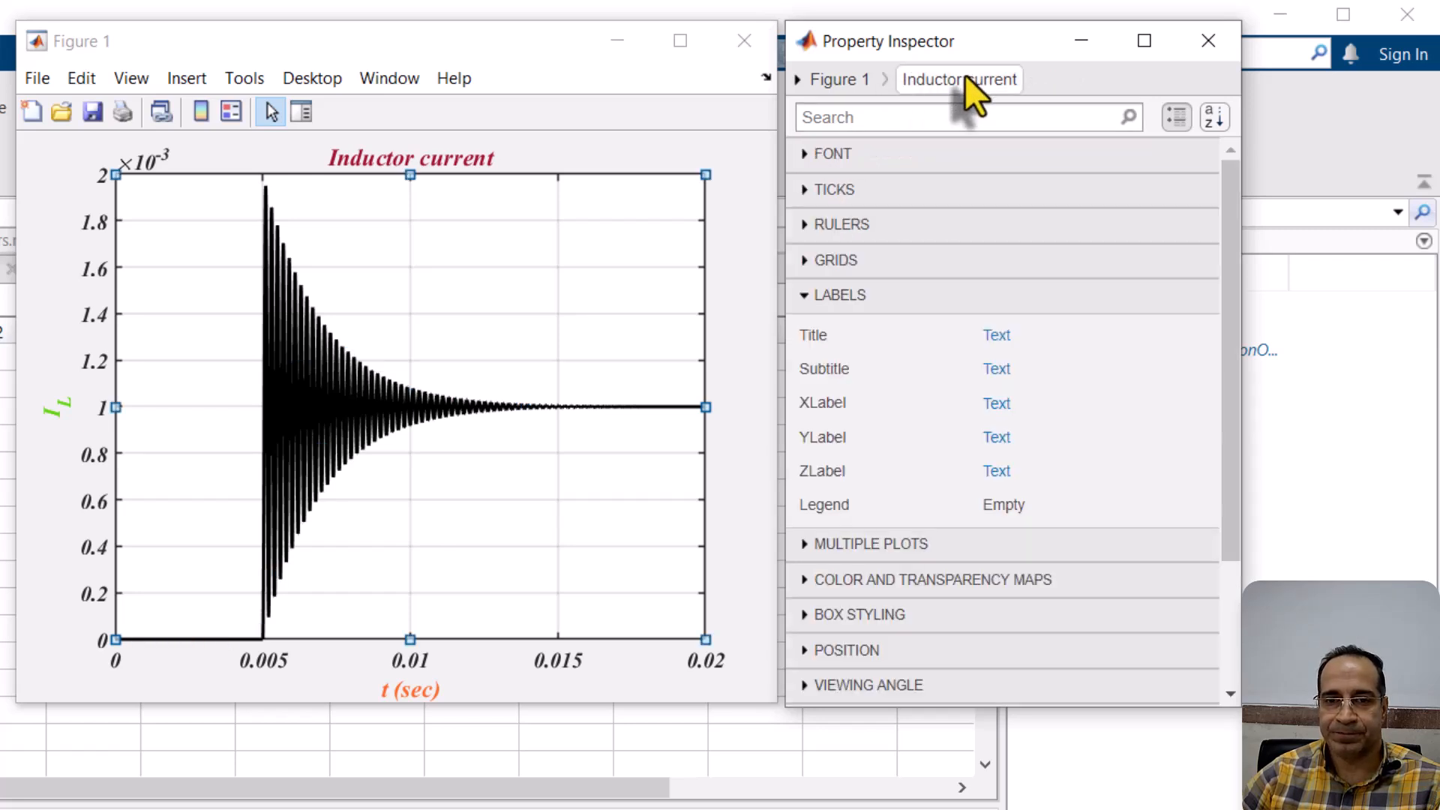
click(804, 297)
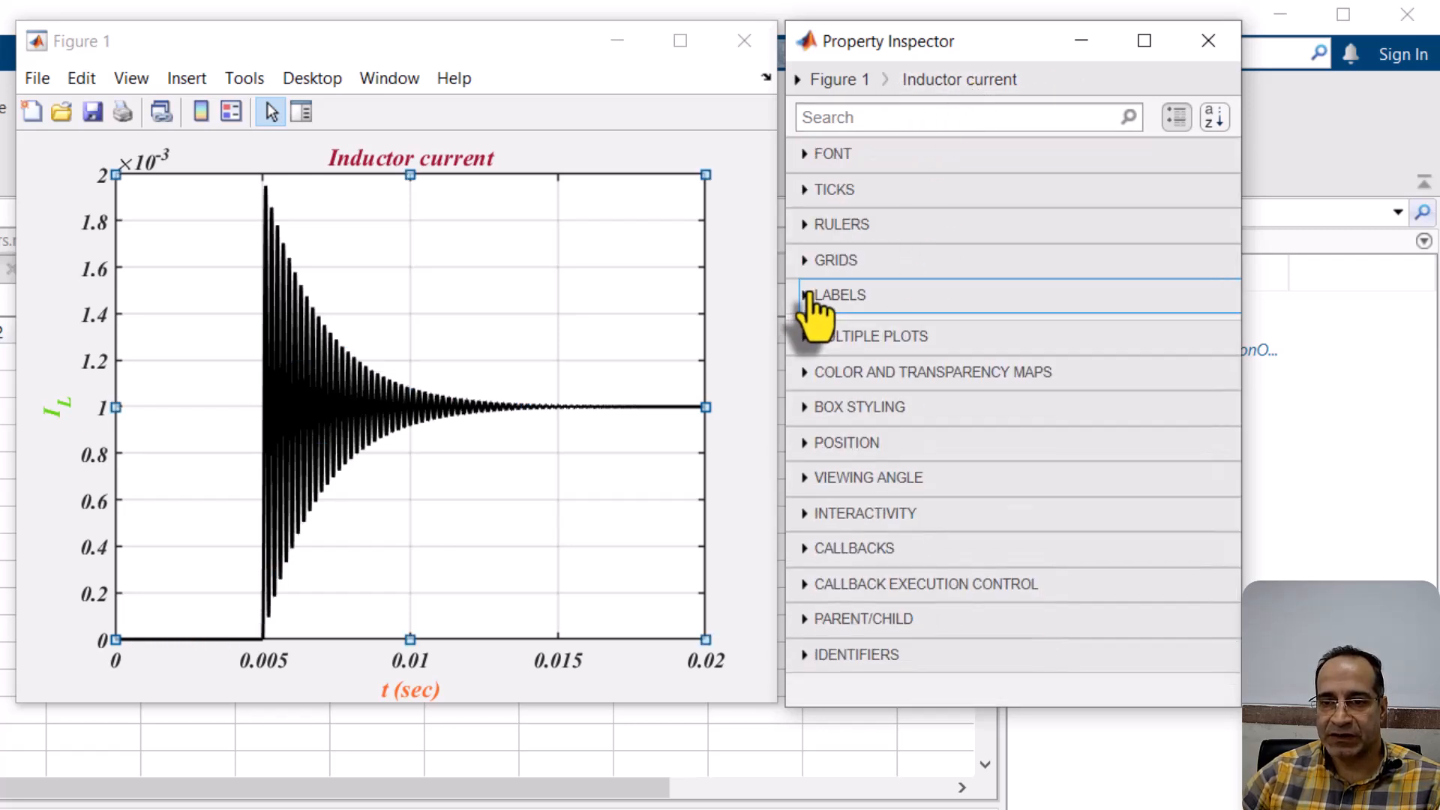
click(804, 259)
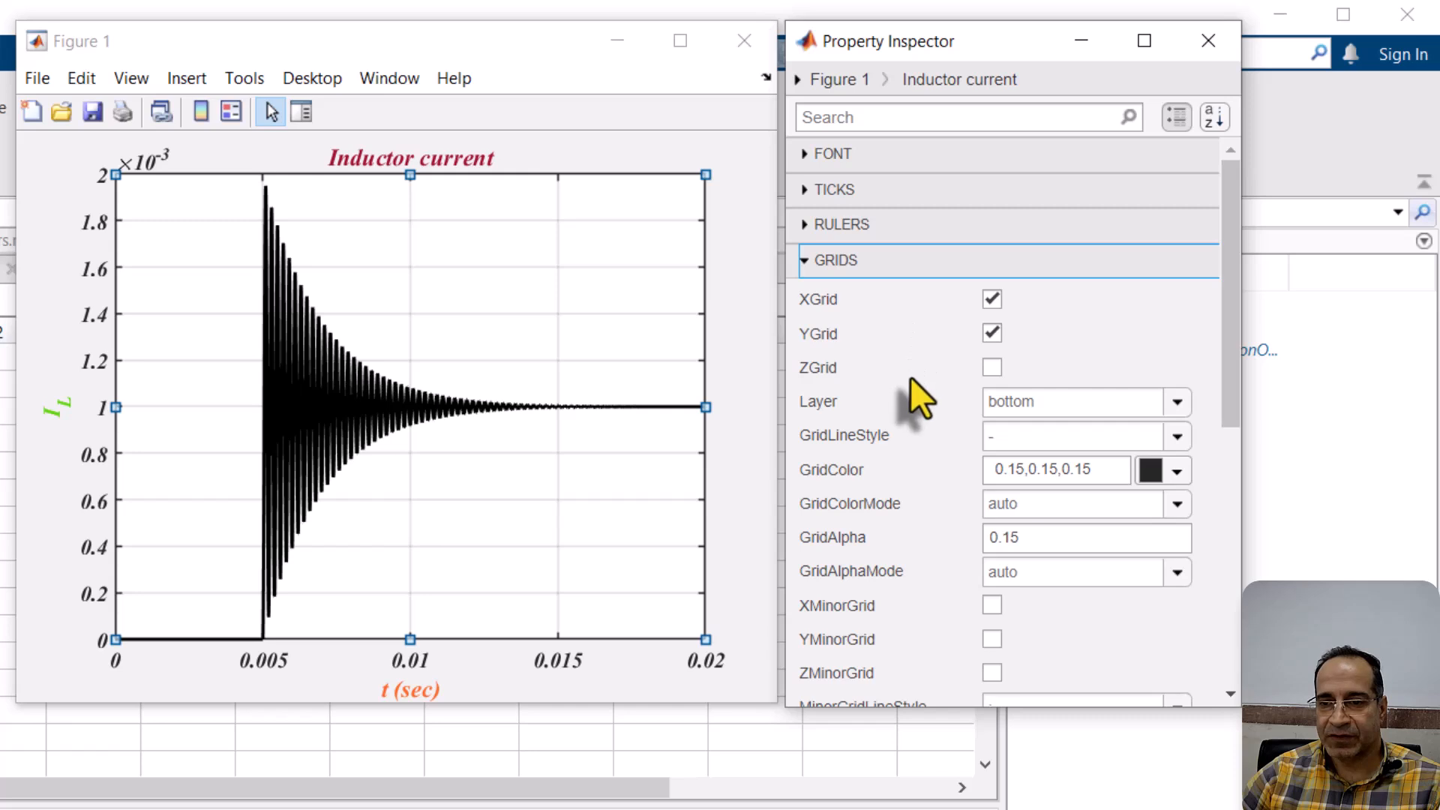
click(814, 260)
click(809, 224)
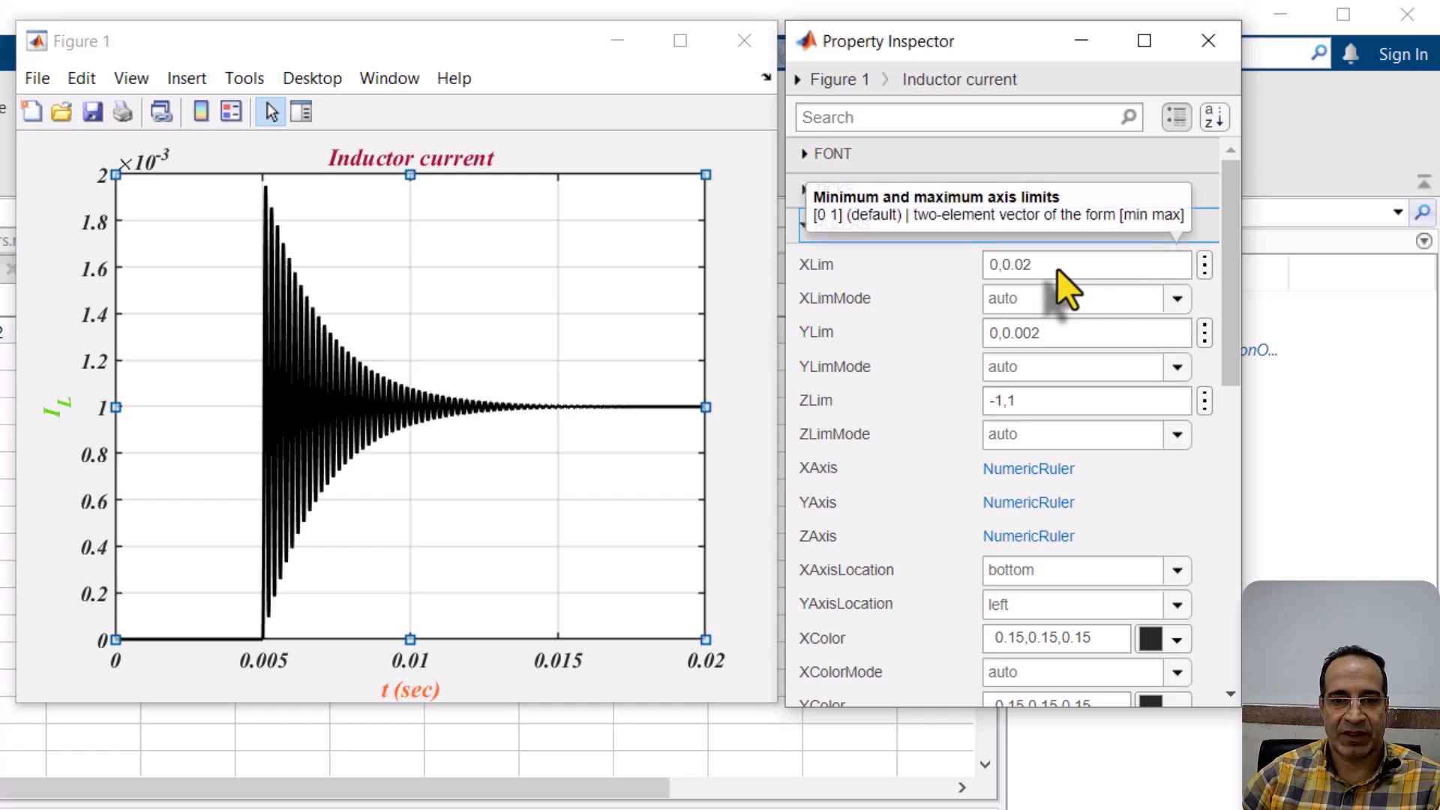
Try Y-axis limits of -0.002,0.002, settling on -0.001,0.002.
click(1035, 265)
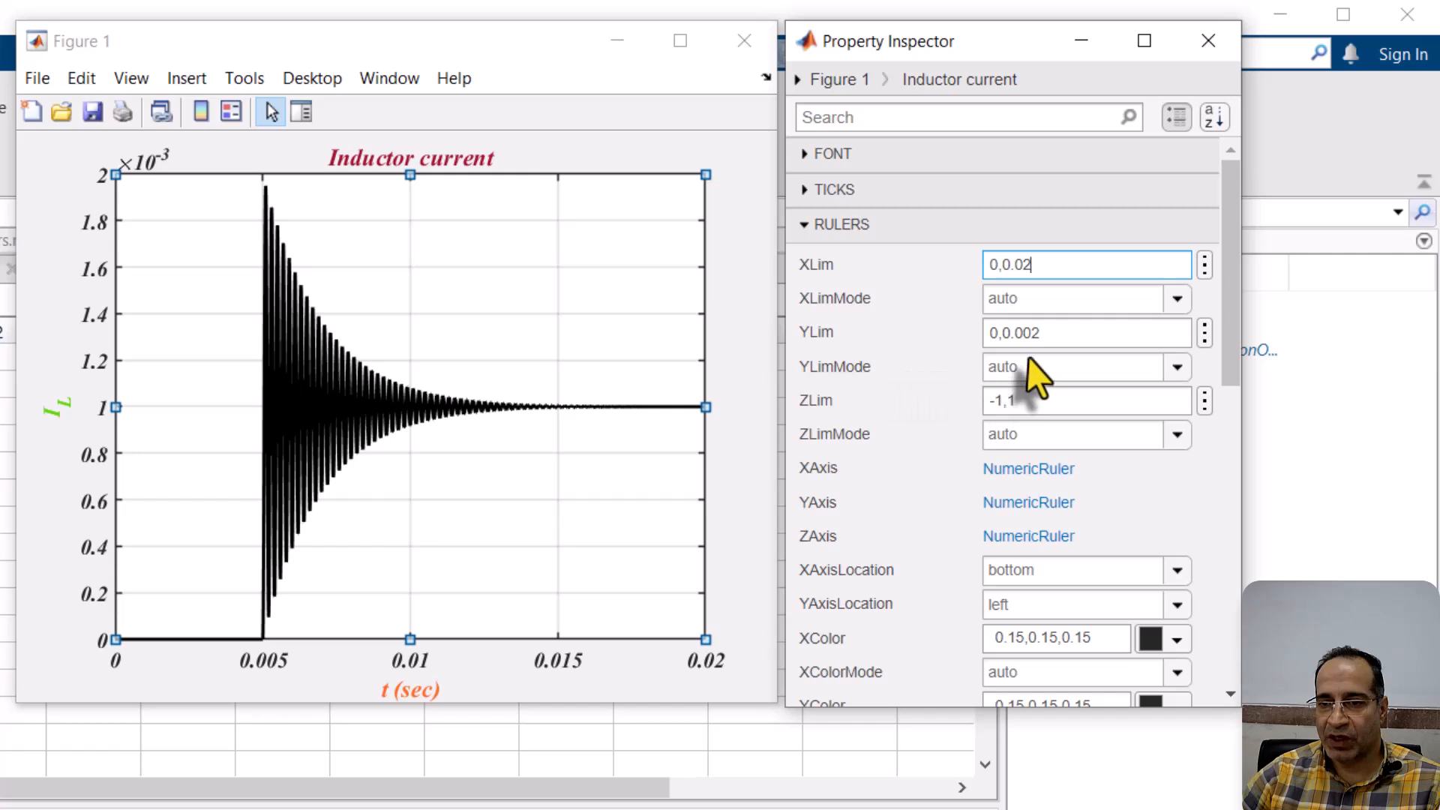
click(1022, 332)
click(991, 332)
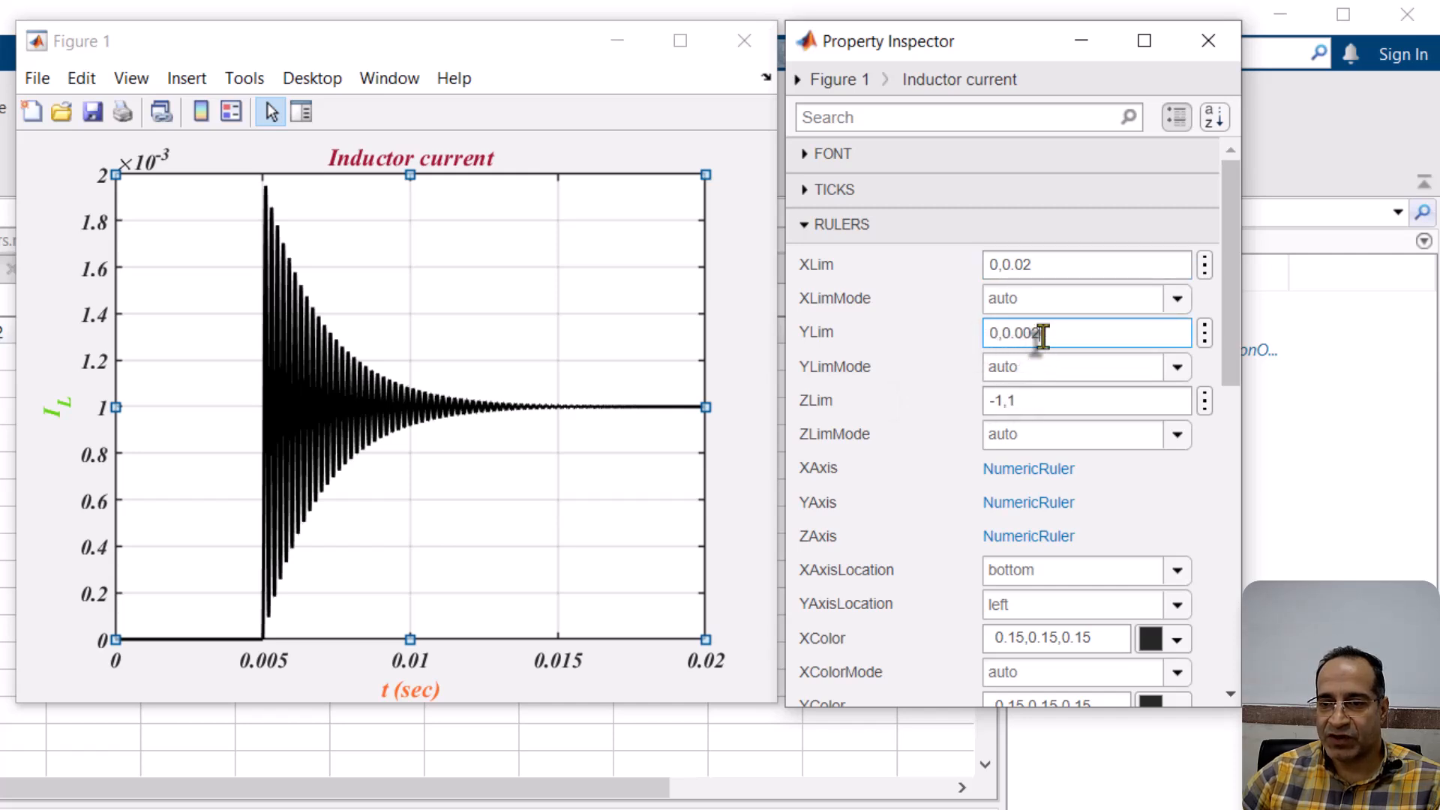
drag(1042, 334, 994, 348)
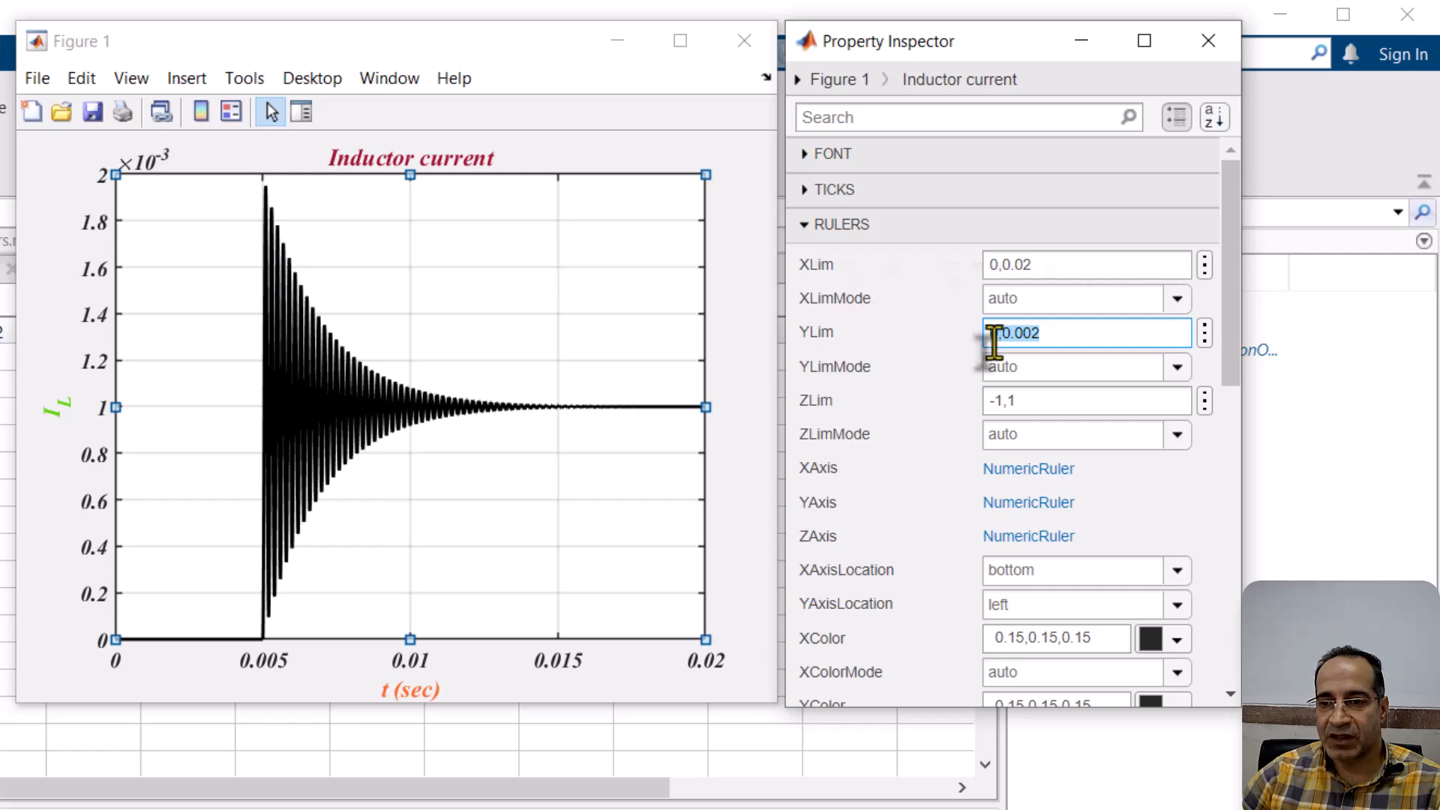
click(997, 335)
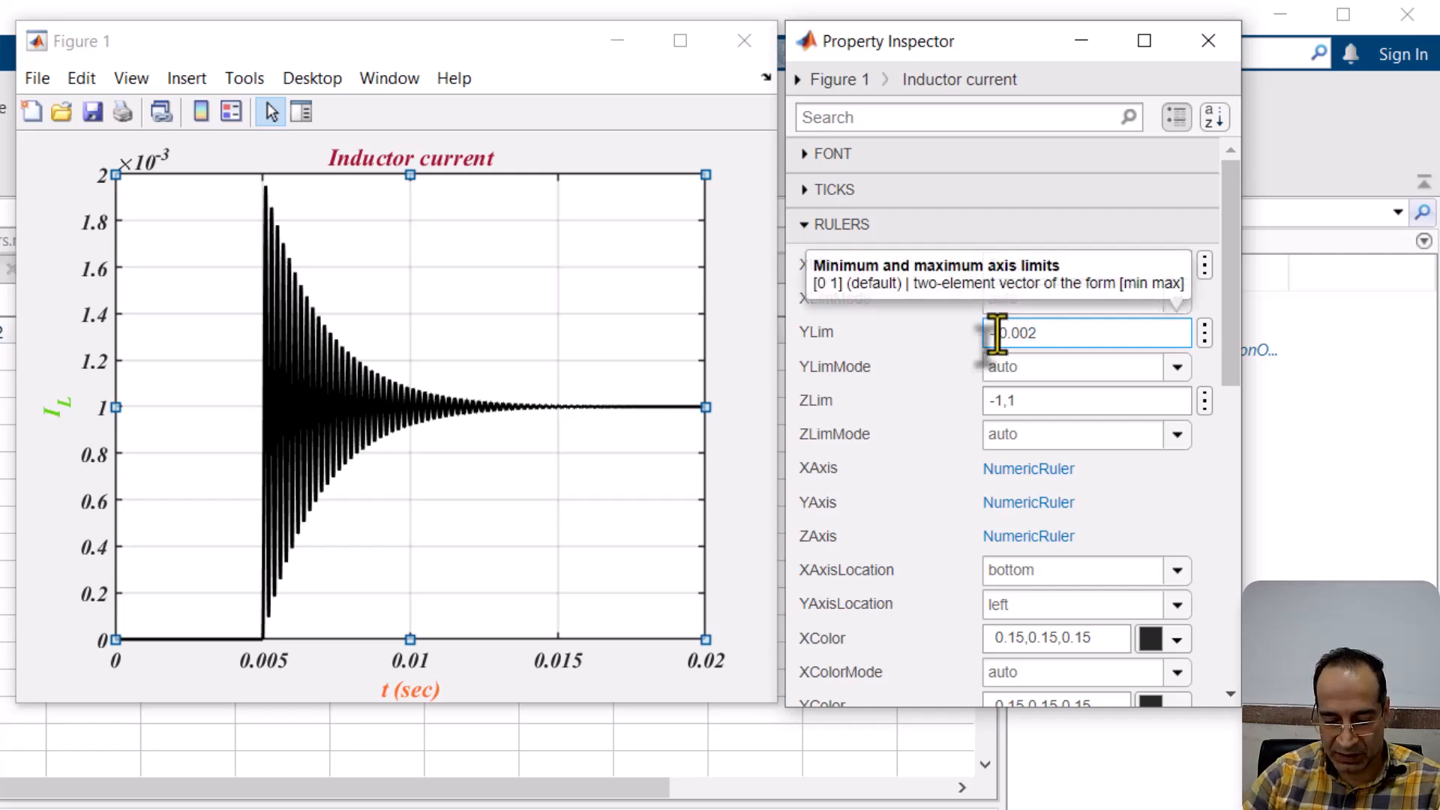
key(Return)
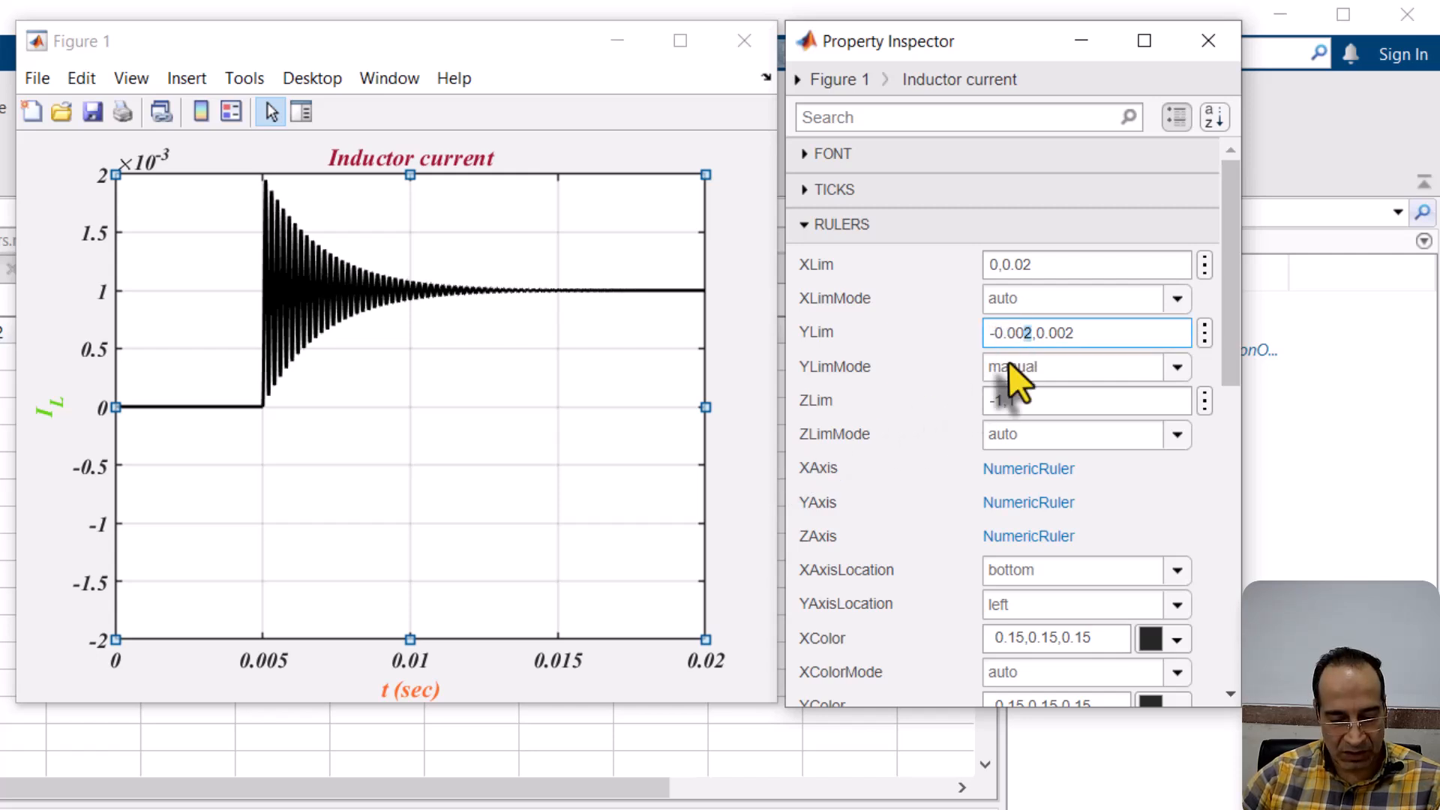
text(1)
key(Return)
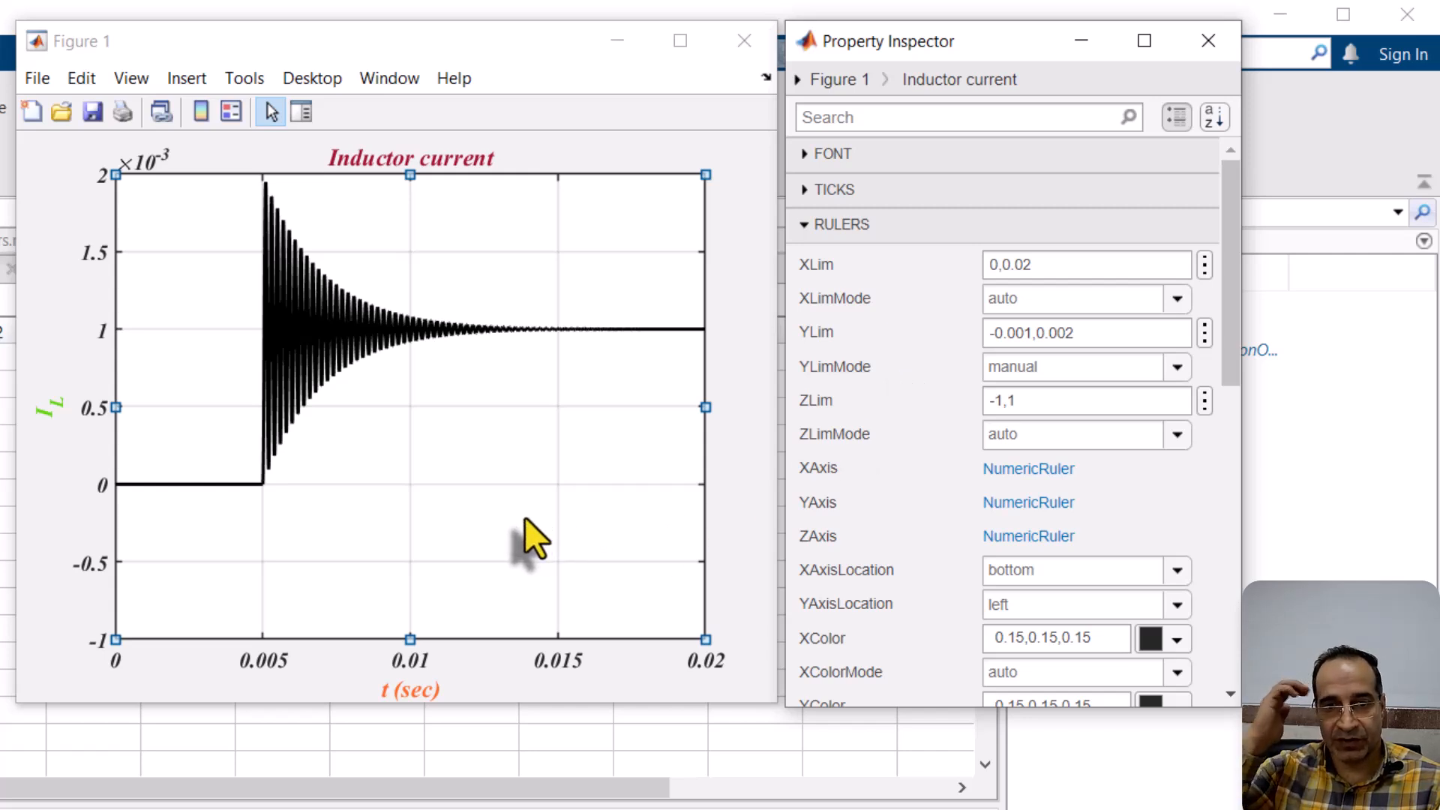
Try purple and cyan for the plotted inductor current line, settle on bright pink from the standard colours, and deselect it.
click(298, 349)
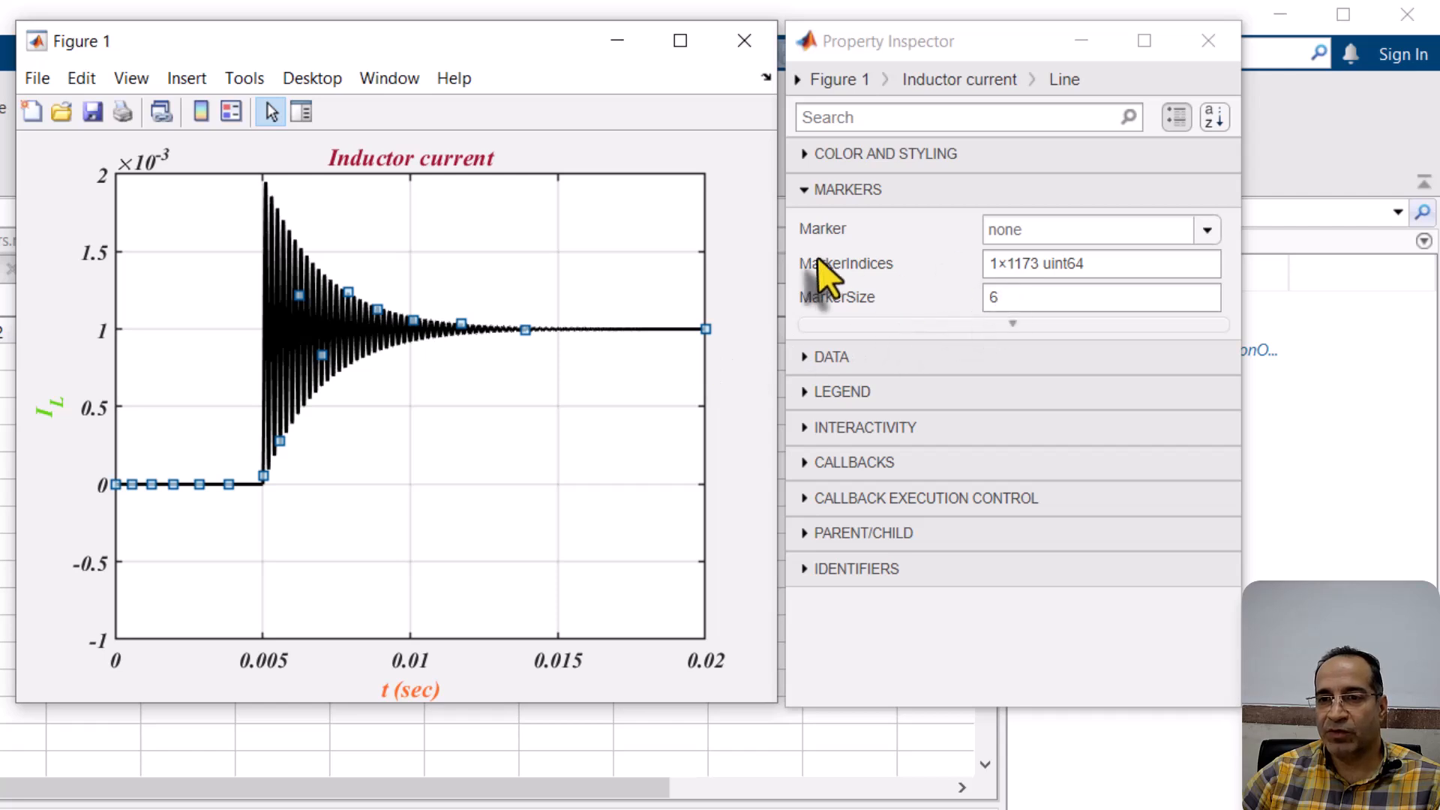
click(845, 189)
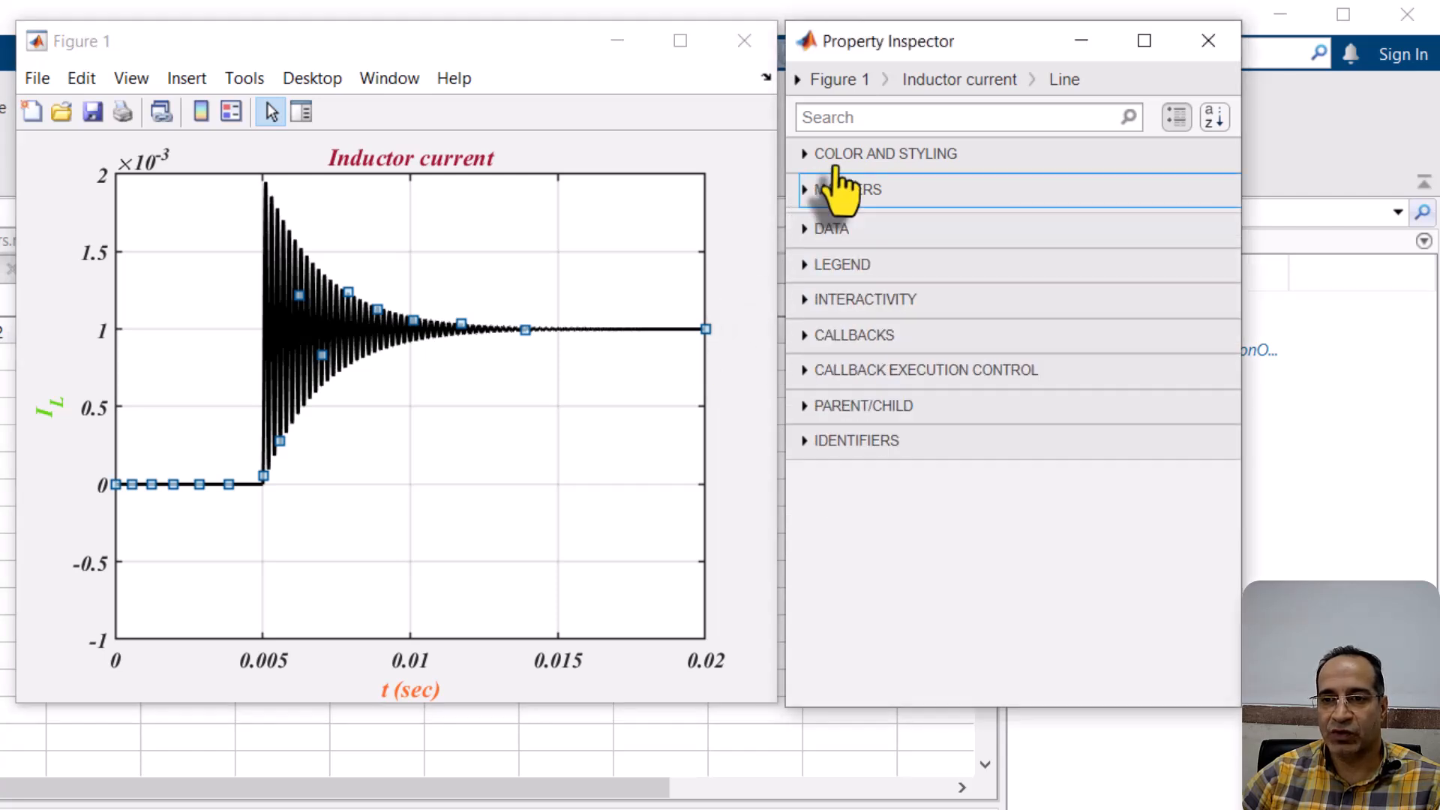
click(971, 79)
click(316, 336)
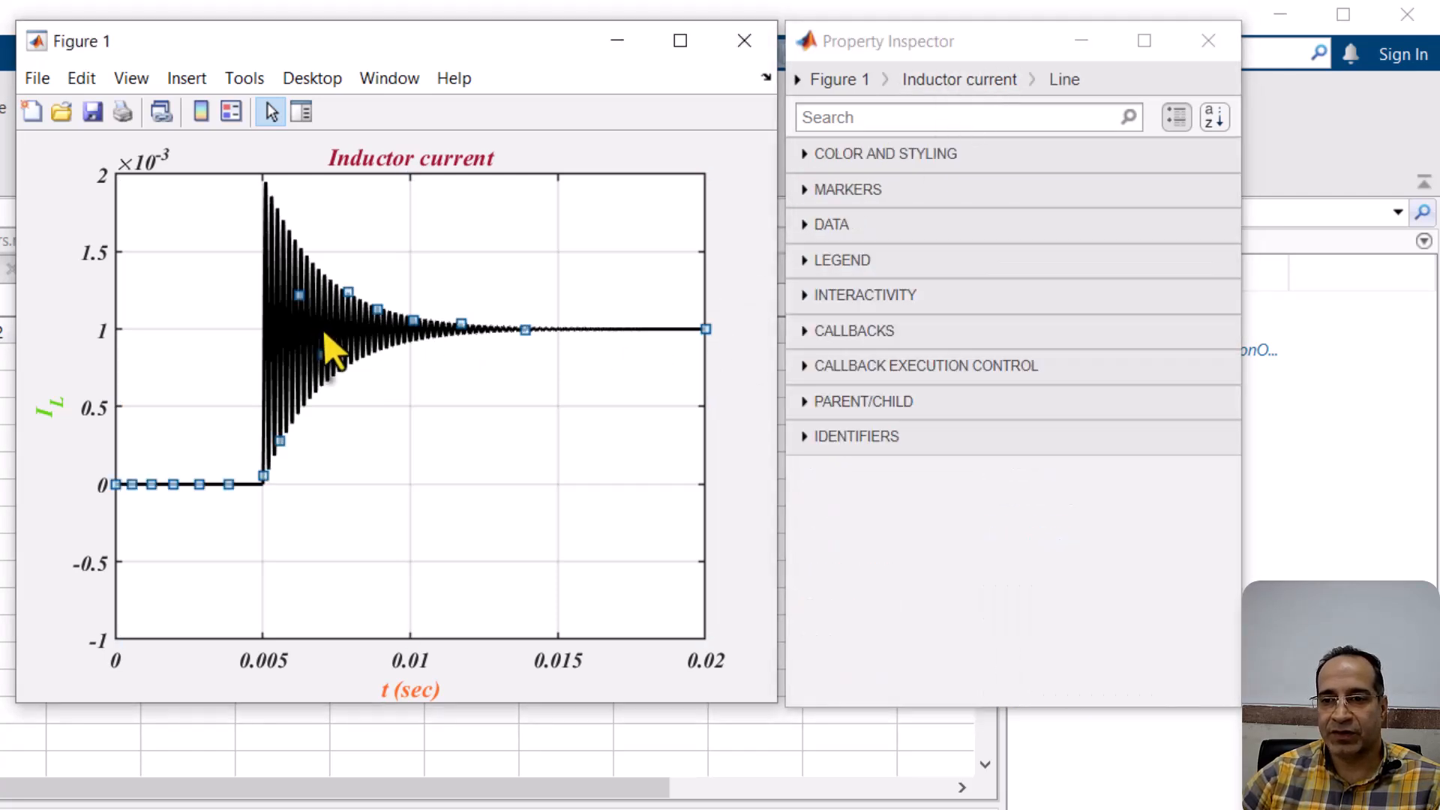
click(806, 154)
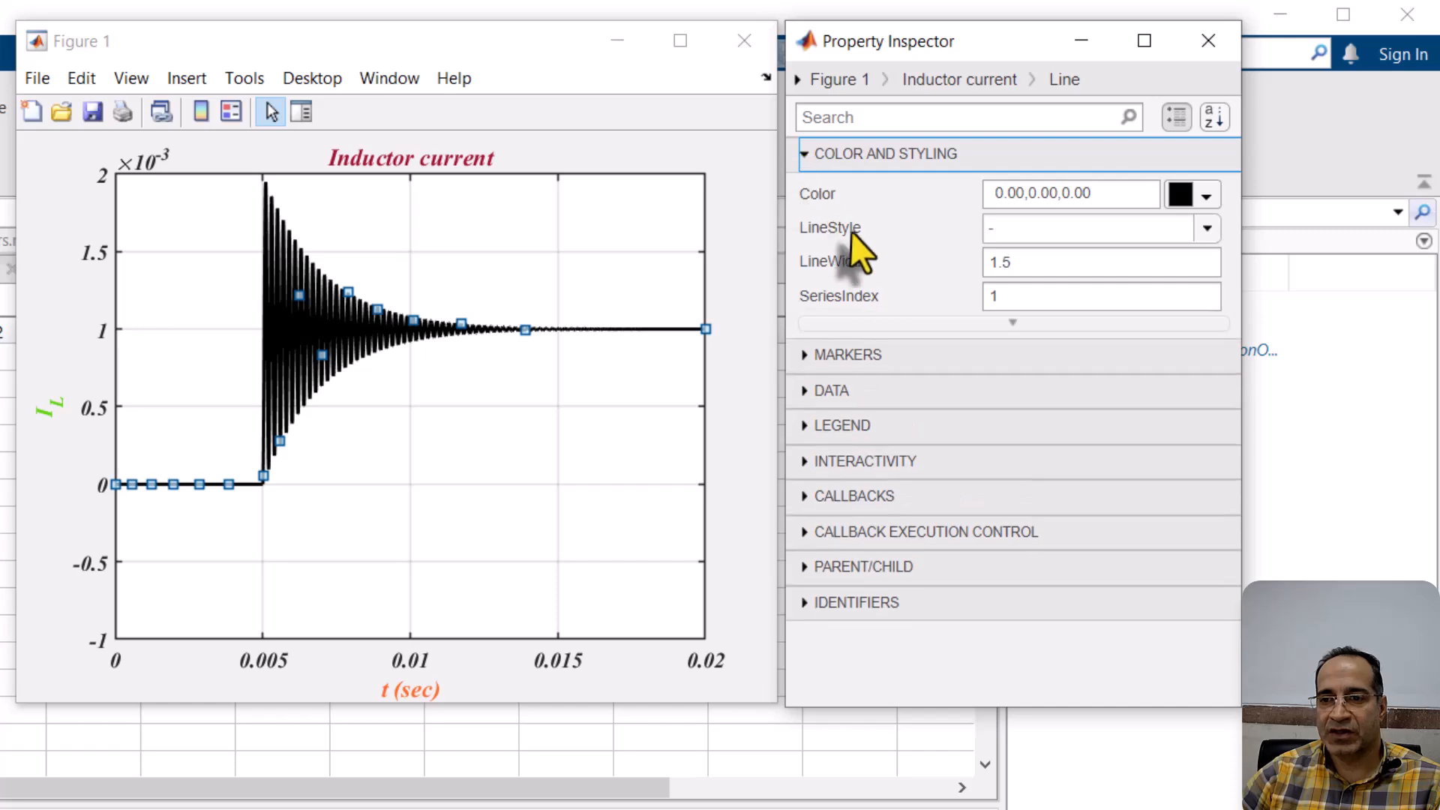
click(1192, 197)
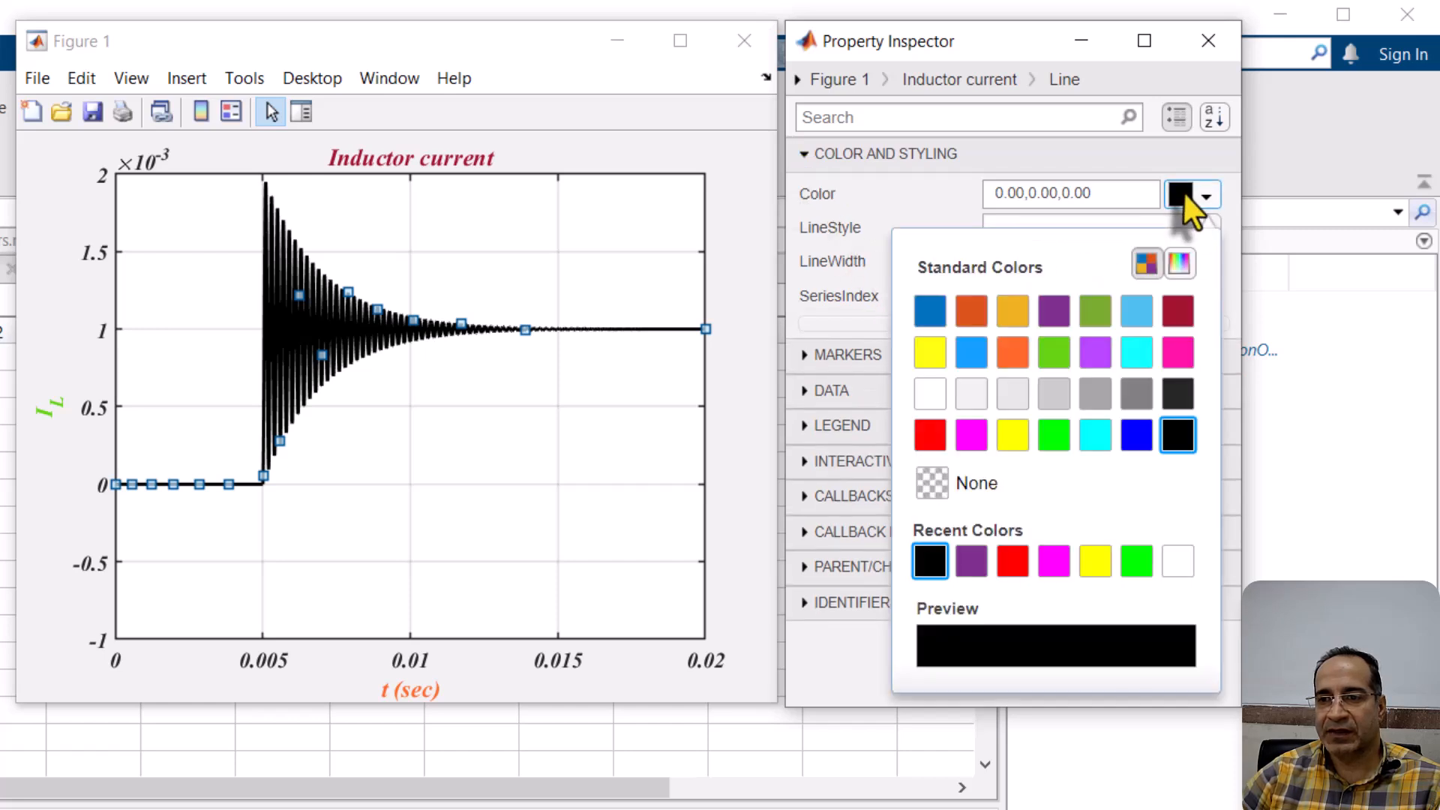
click(1053, 311)
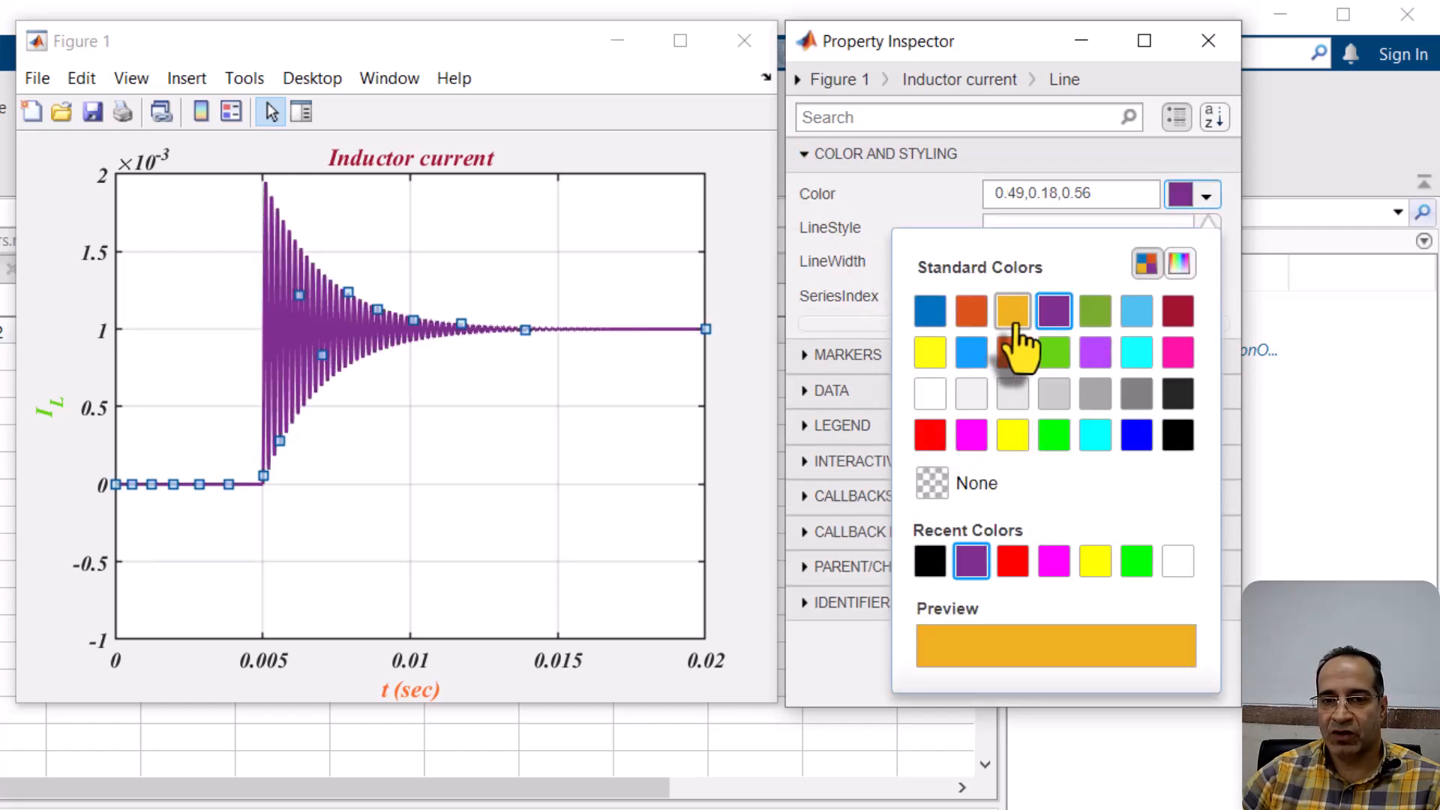
click(1135, 354)
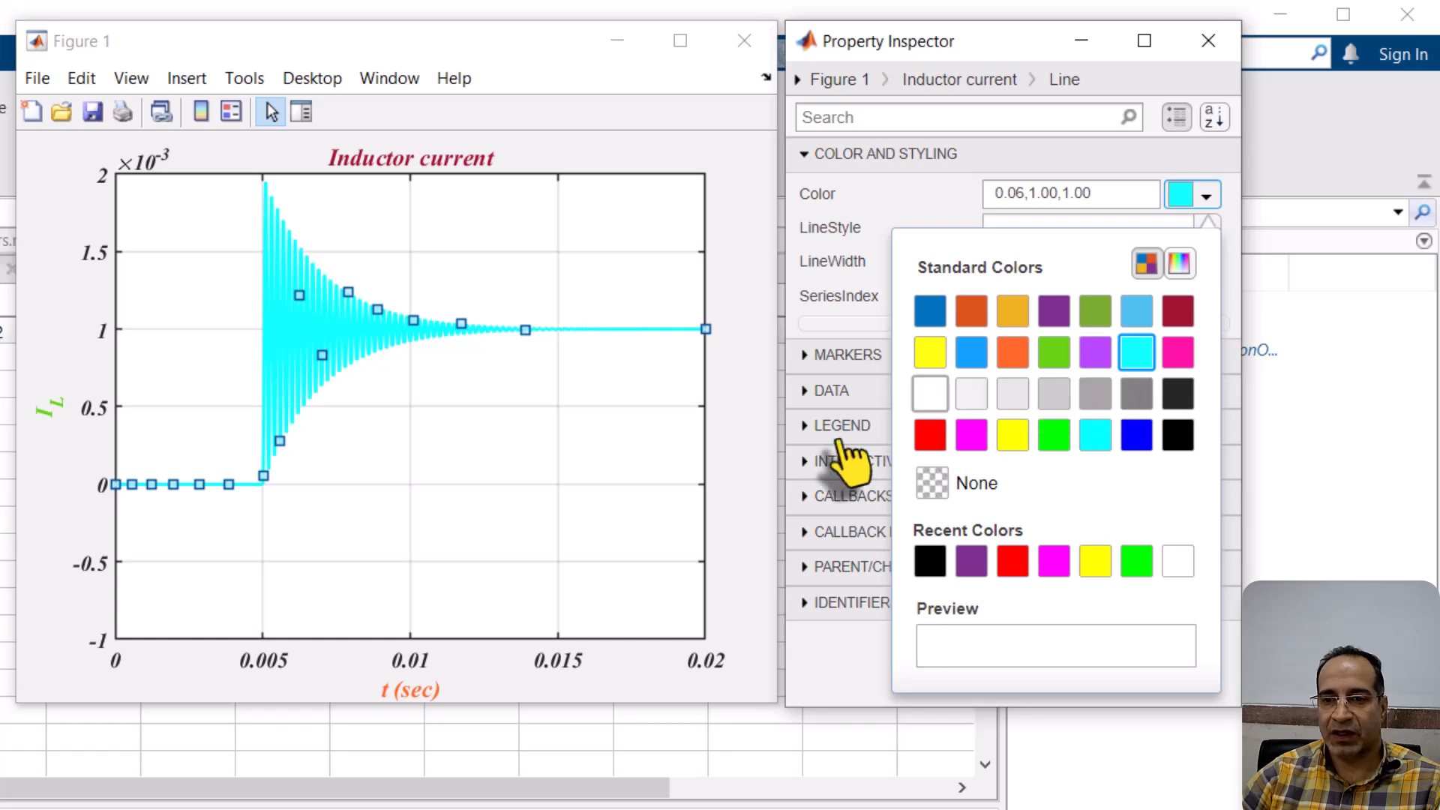
click(1178, 353)
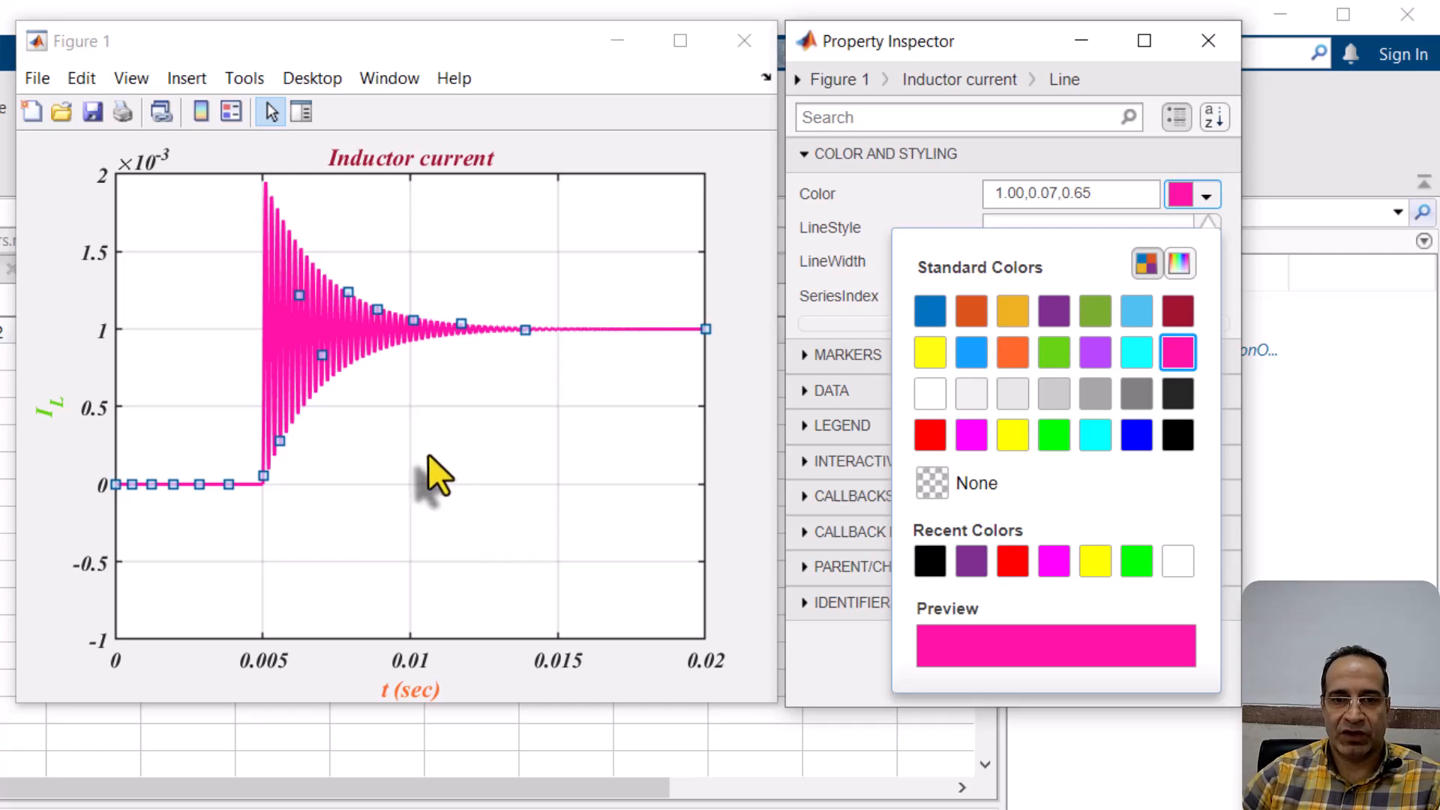
click(758, 291)
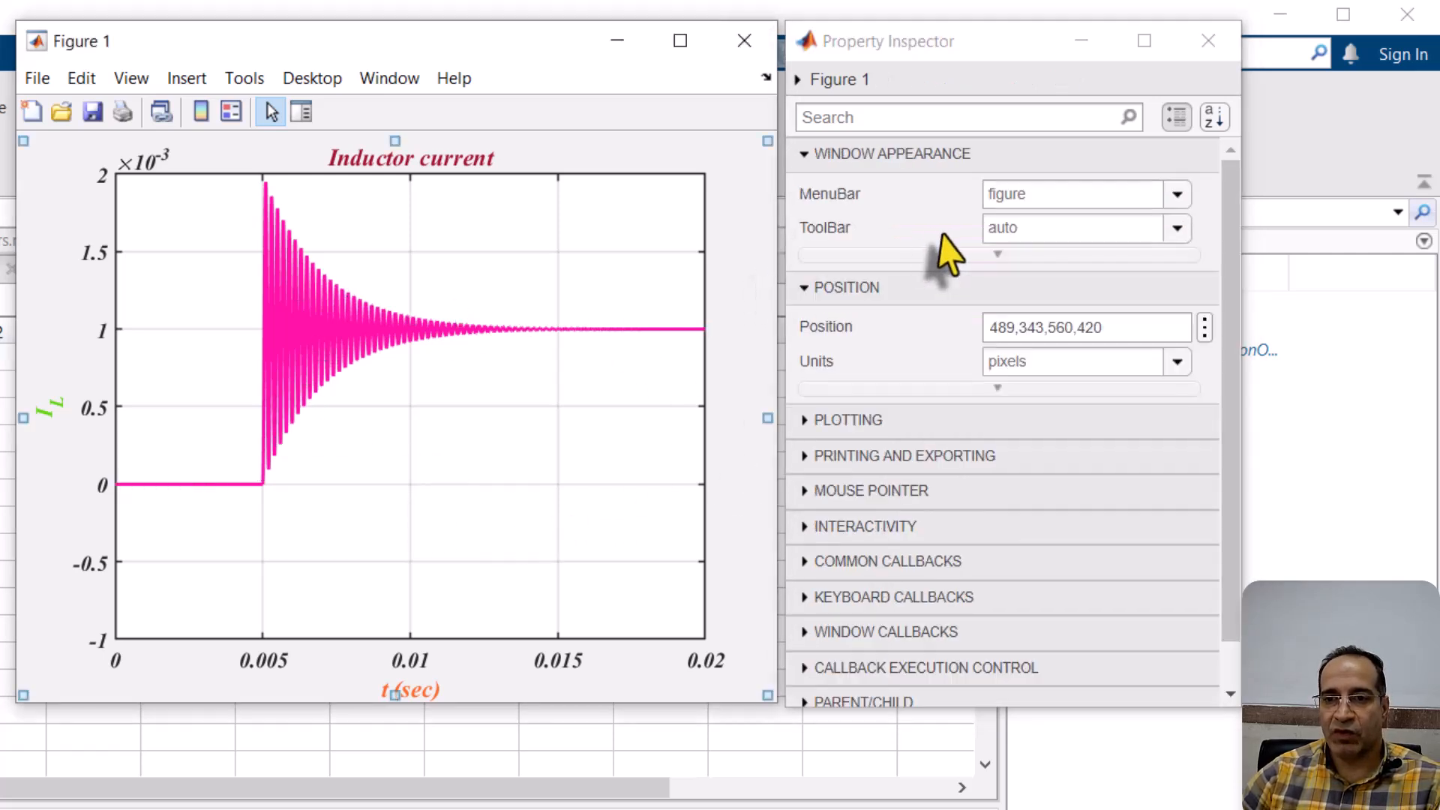
Copy the formatted figure, switch to Word and paste it below the scope image in the document.
click(530, 234)
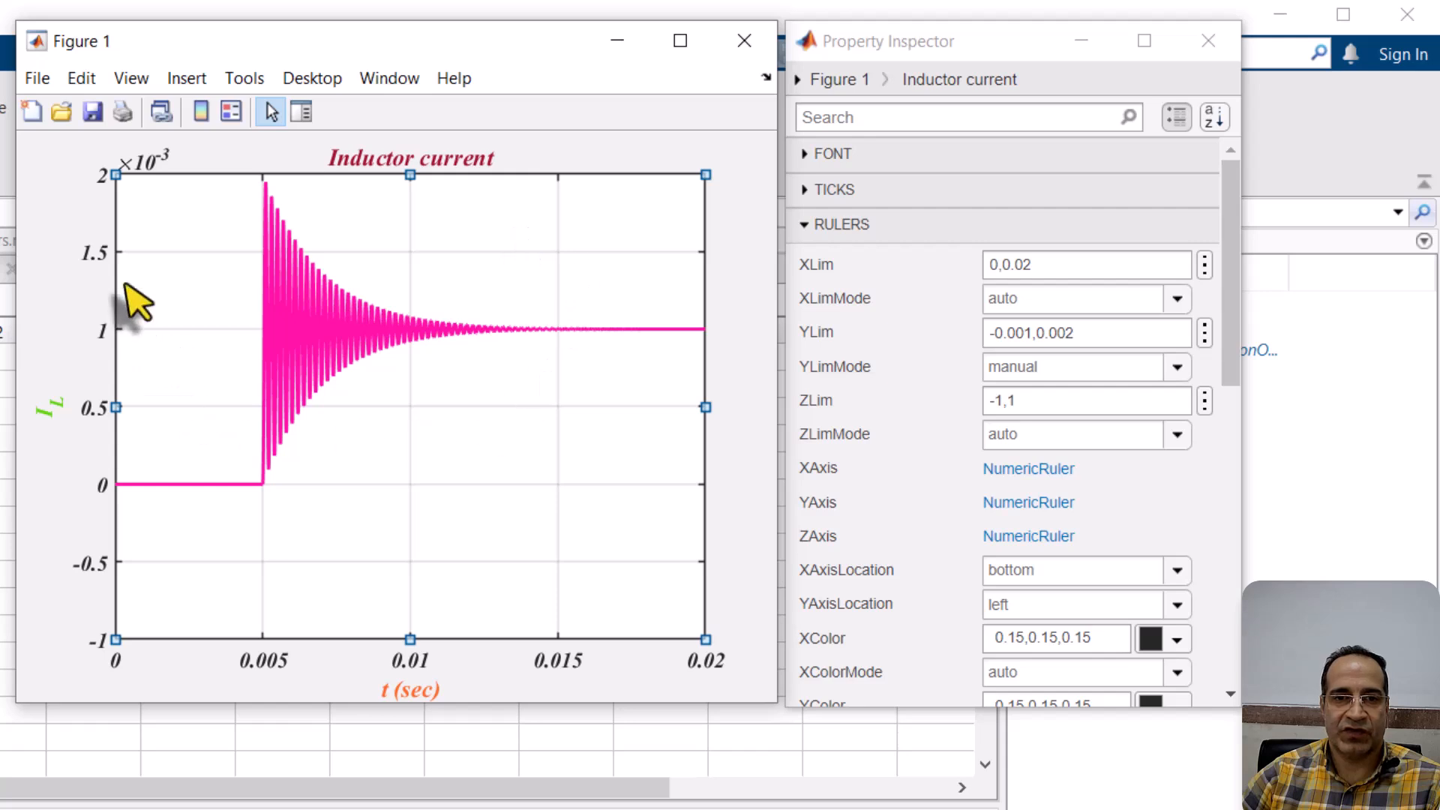
click(80, 78)
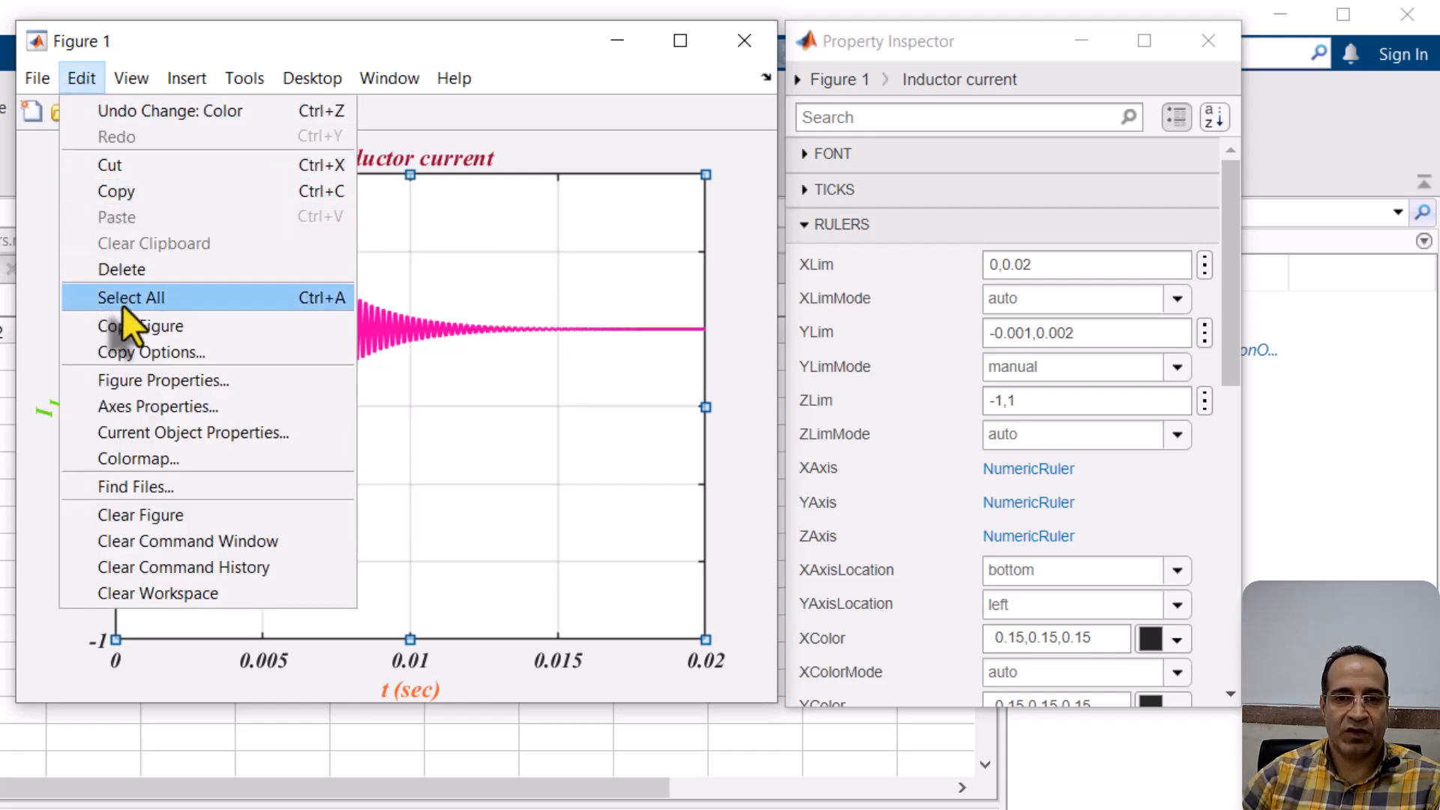
click(143, 326)
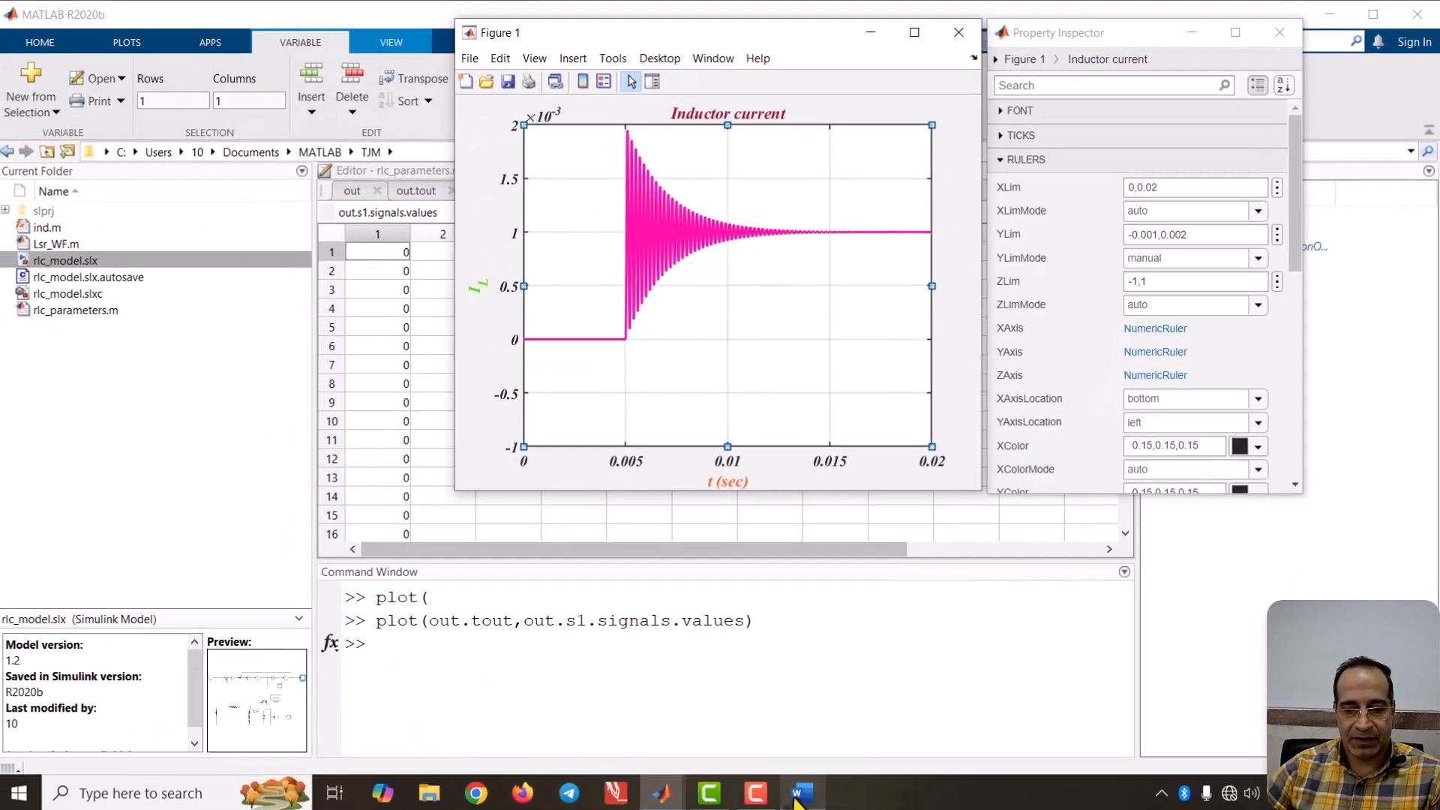
click(799, 795)
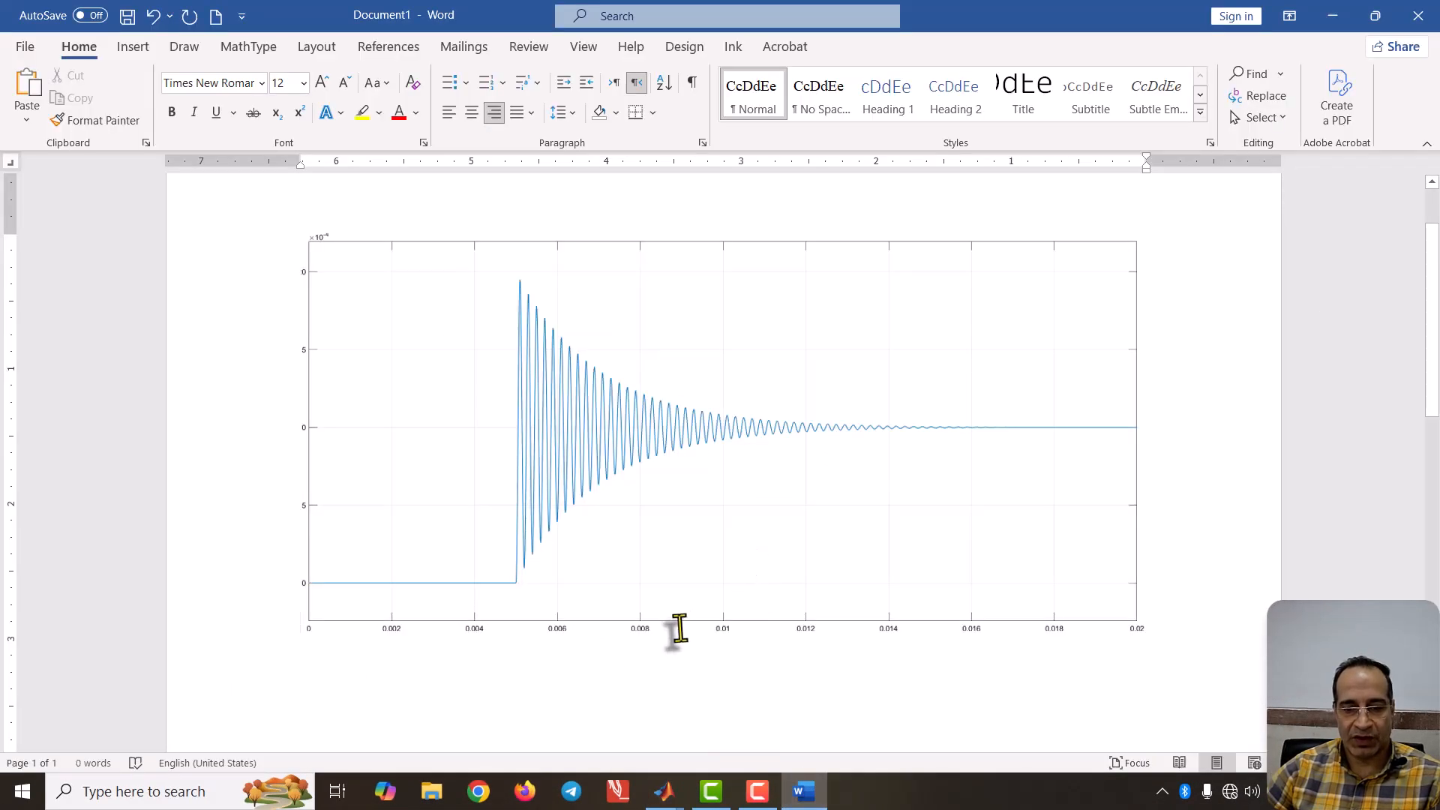
click(661, 663)
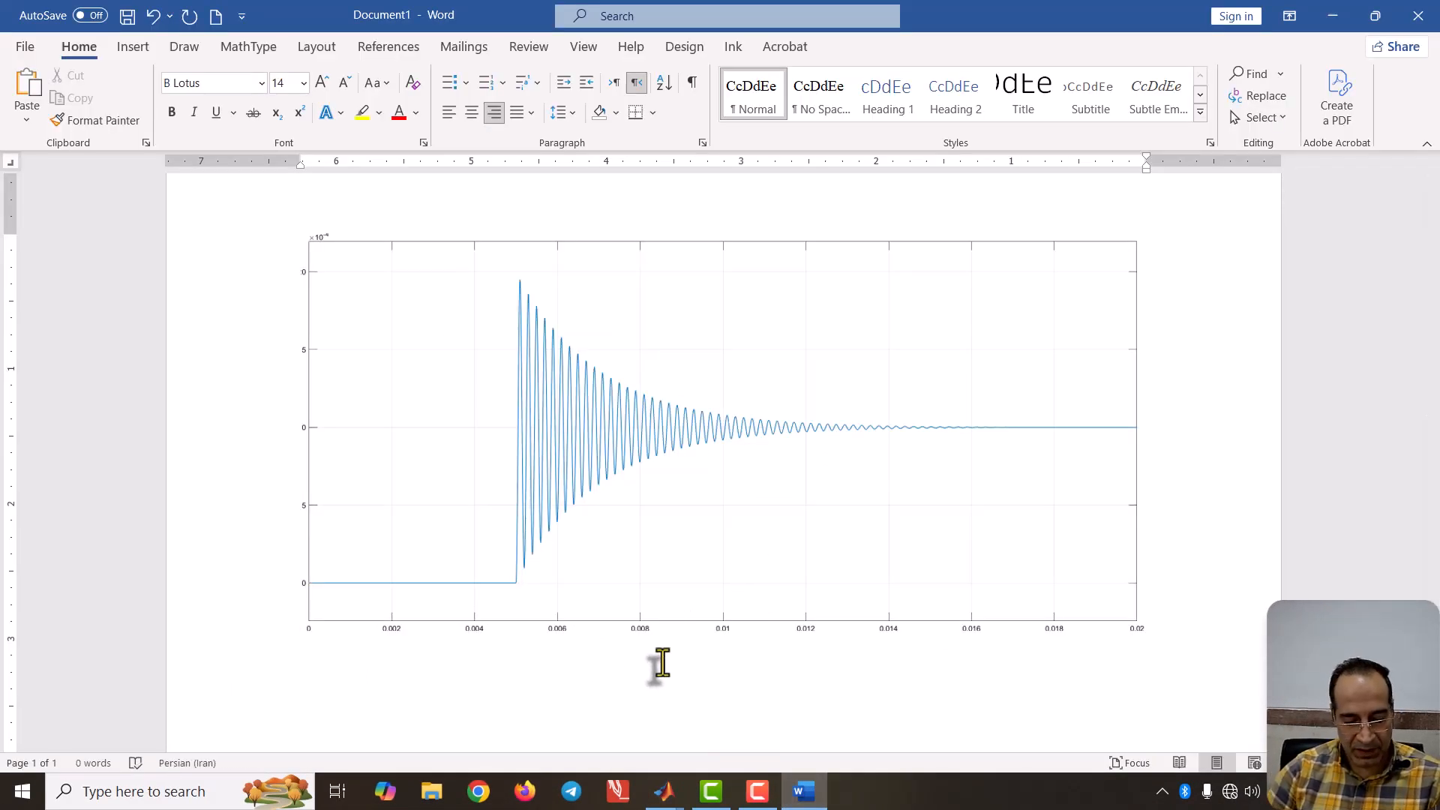
key(ctrl+v)
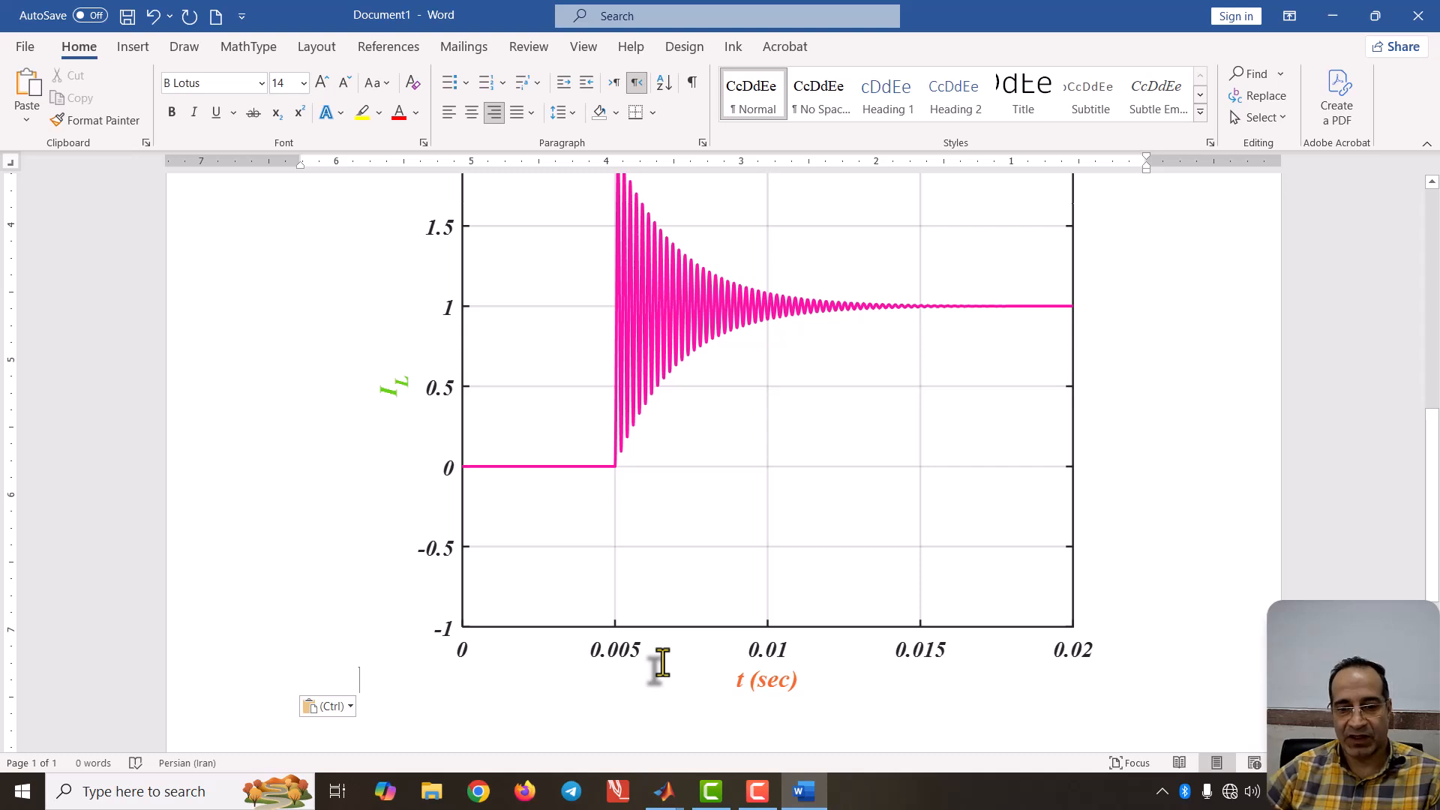
Select the pasted inductor current figure and shrink it proportionally to a little over half its pasted width.
scroll(675, 652, up, 4)
scroll(824, 667, down, 2)
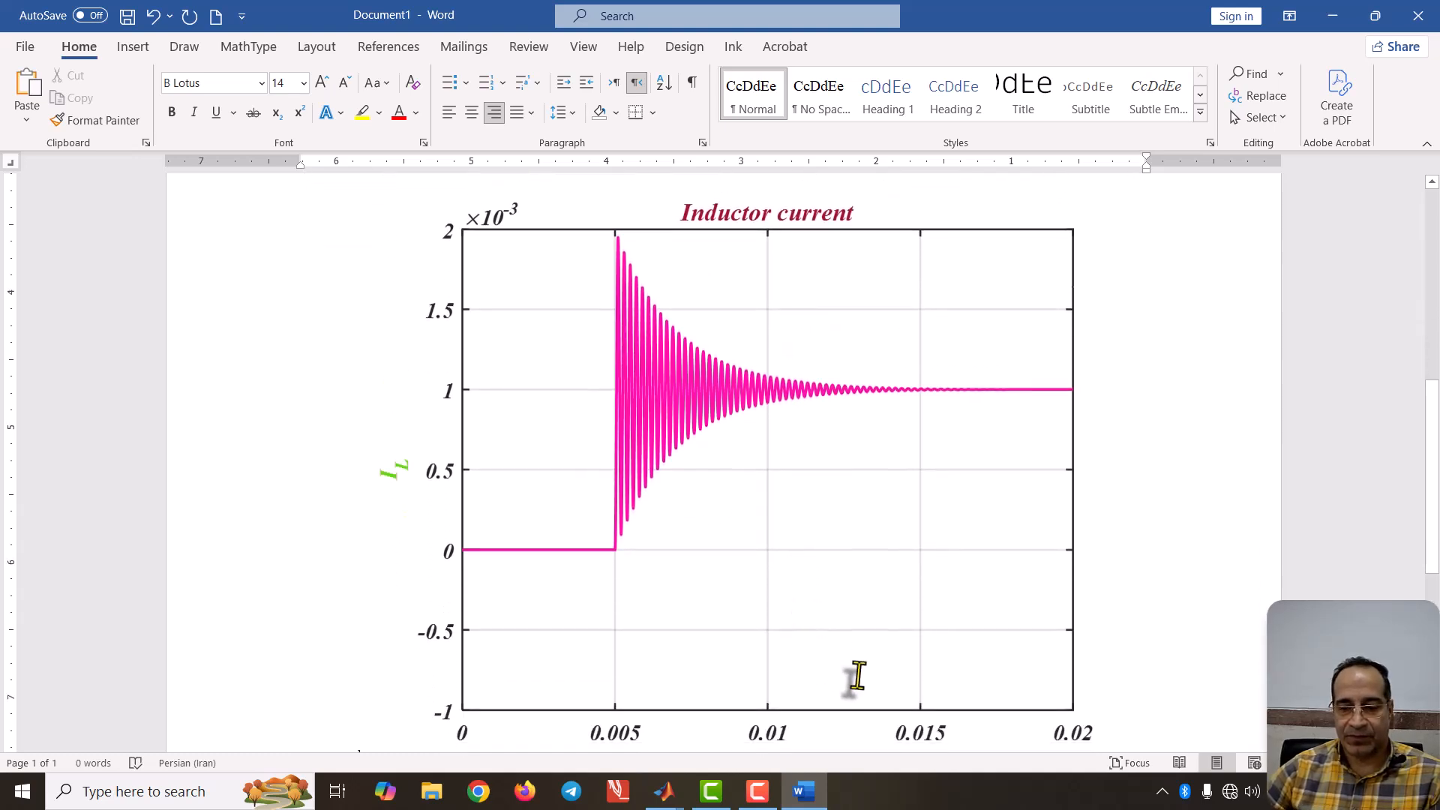
scroll(857, 674, down, 2)
click(1117, 669)
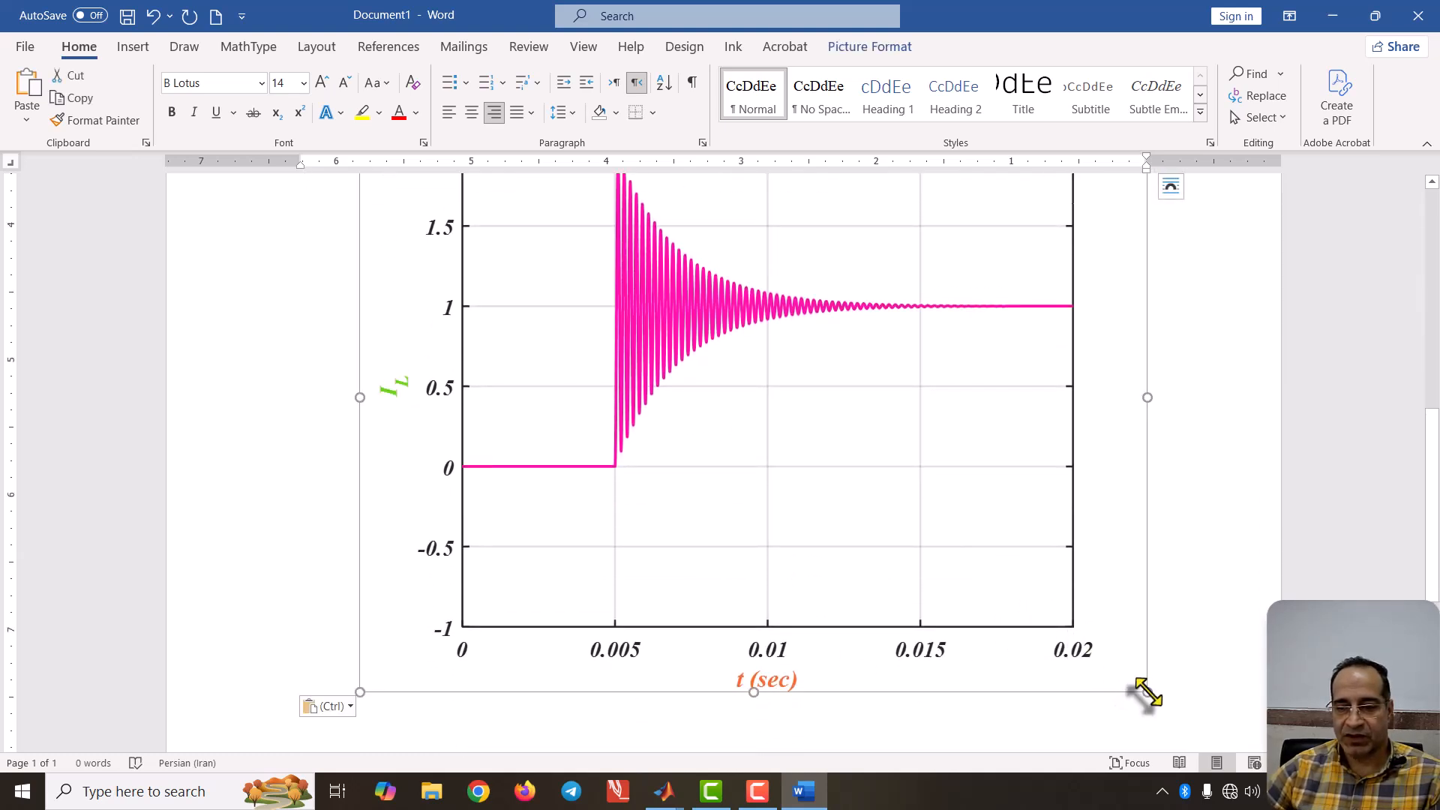
drag(1147, 694, 949, 419)
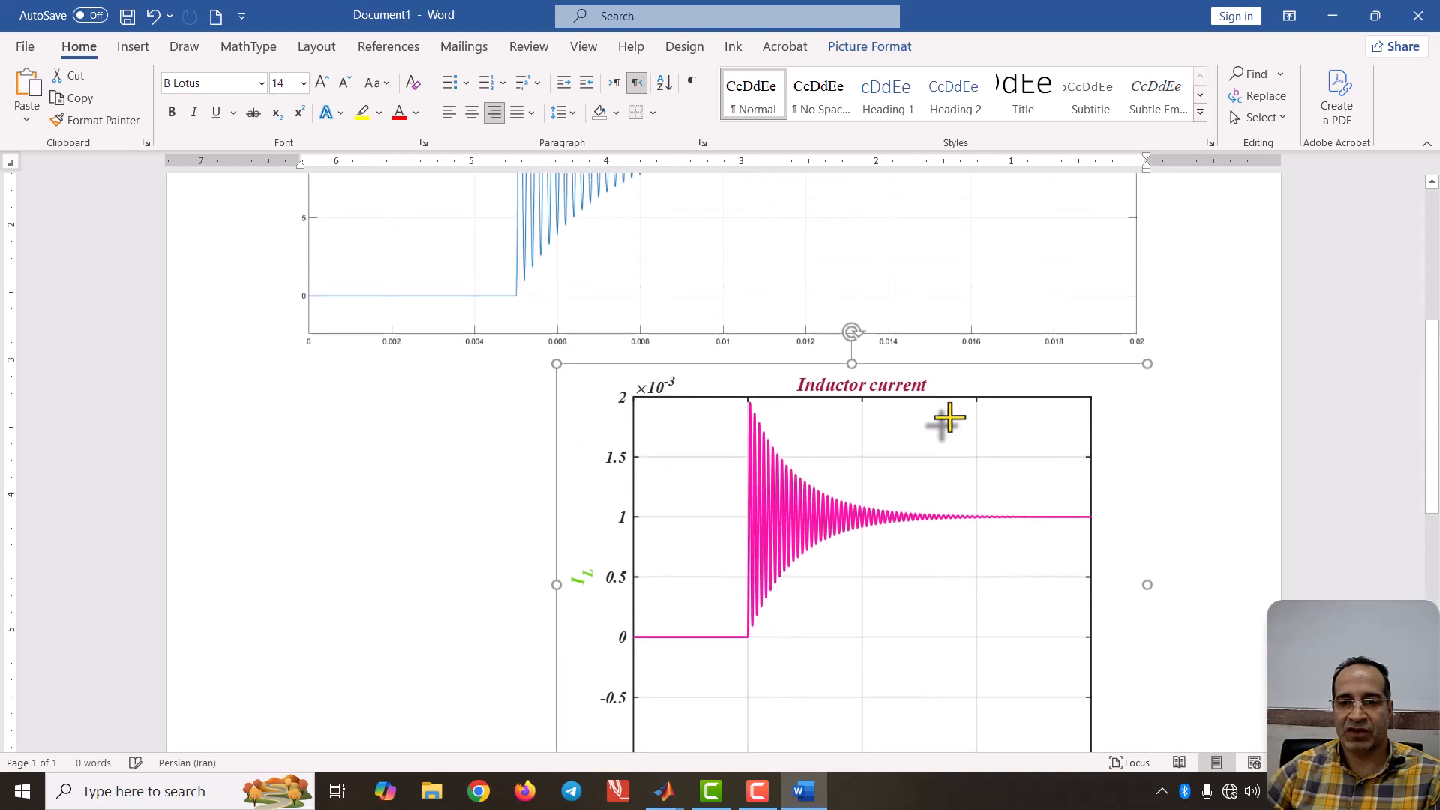
drag(1144, 373, 996, 472)
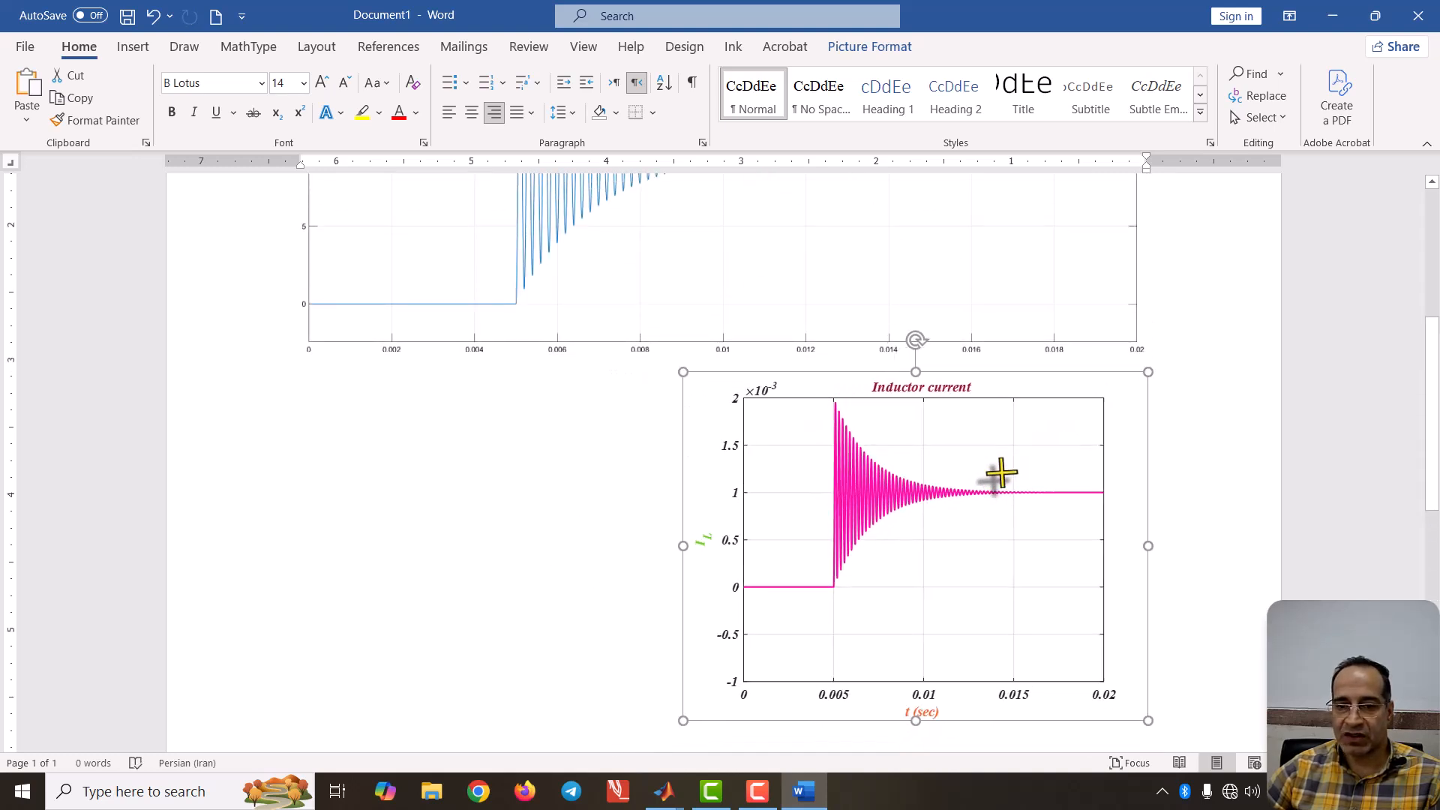
Compare the scope image with the resized inductor current figure below it in the document.
scroll(801, 468, up, 3)
scroll(675, 455, down, 1)
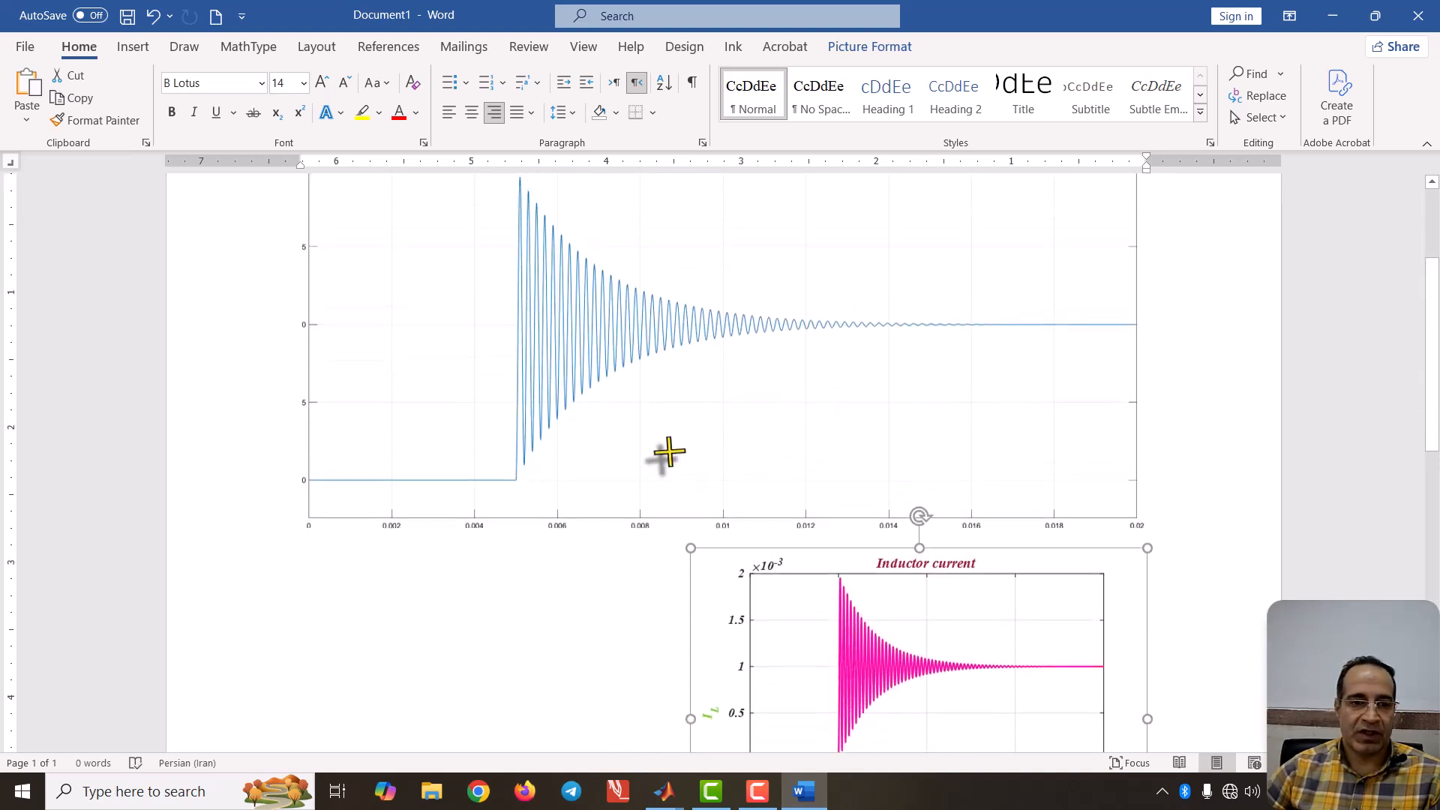
scroll(679, 480, up, 2)
scroll(724, 524, down, 4)
scroll(757, 540, down, 1)
scroll(765, 524, up, 4)
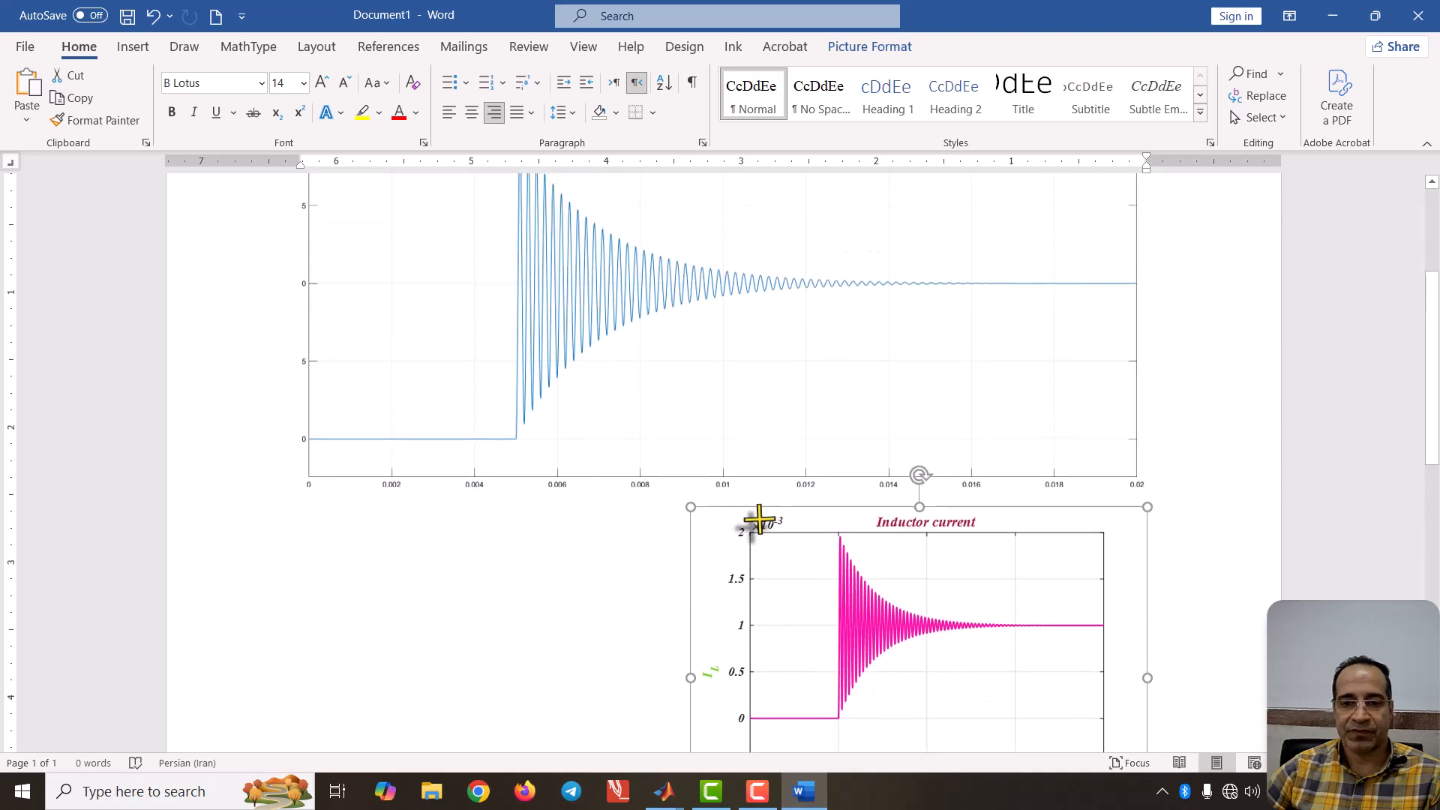
scroll(702, 484, down, 3)
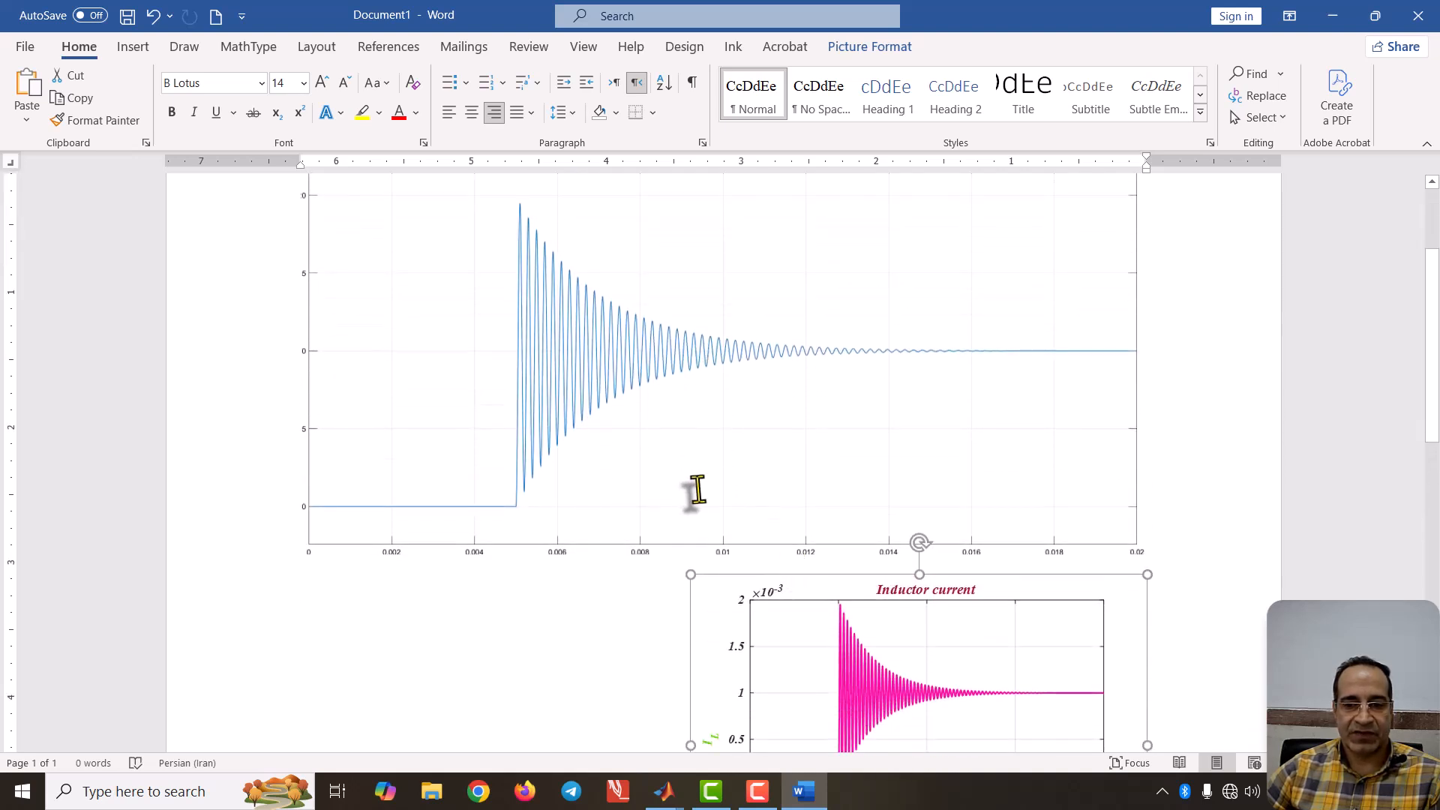
scroll(951, 582, down, 2)
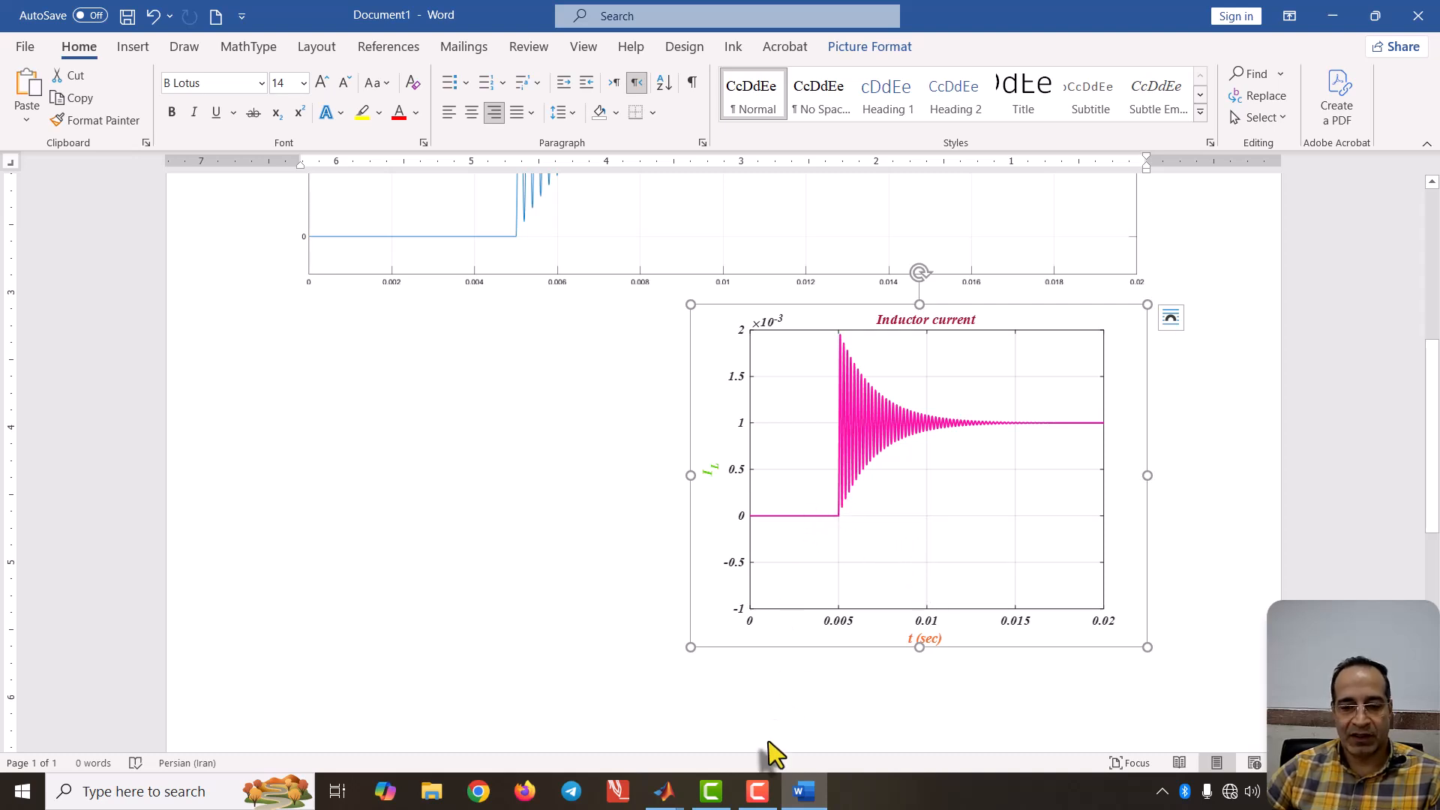
click(759, 791)
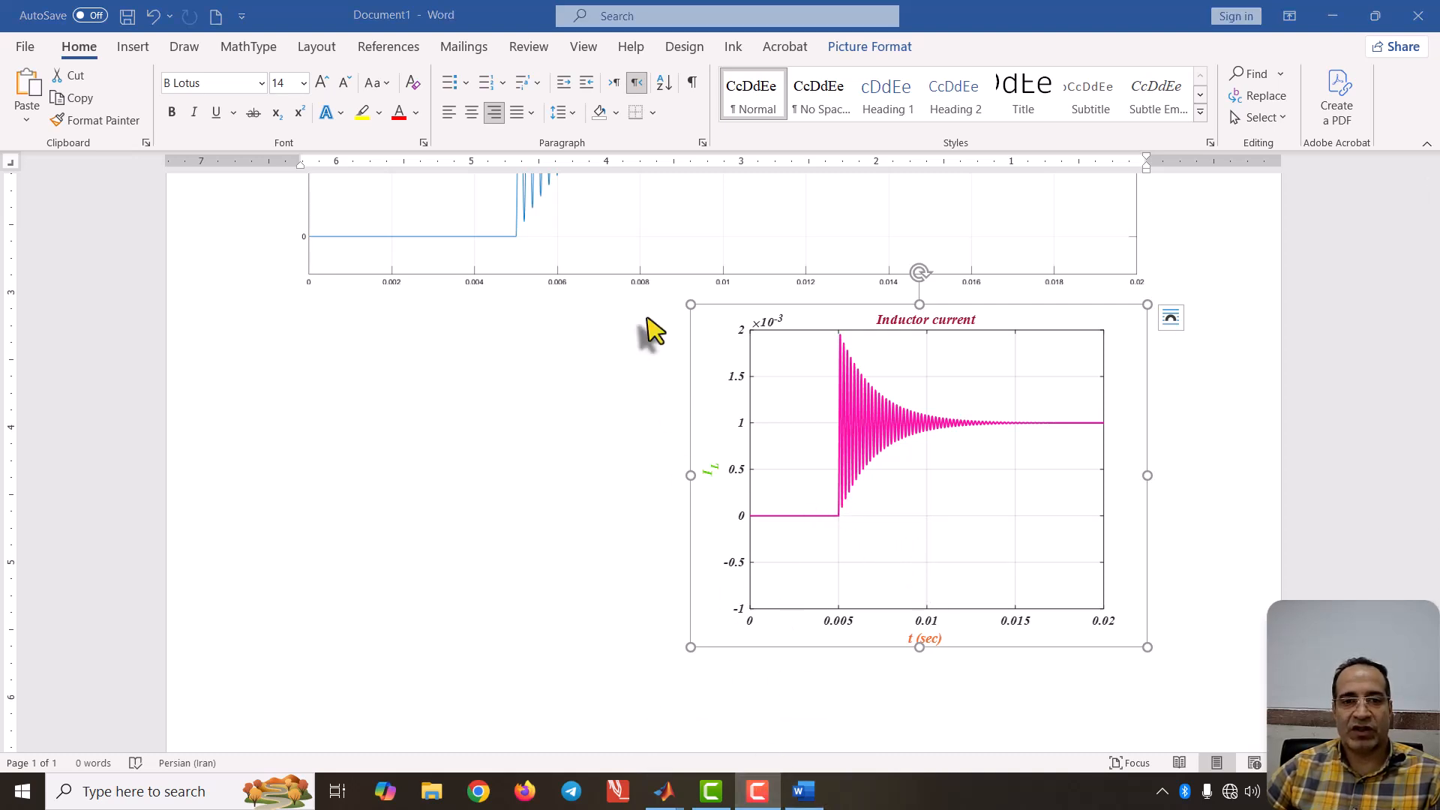